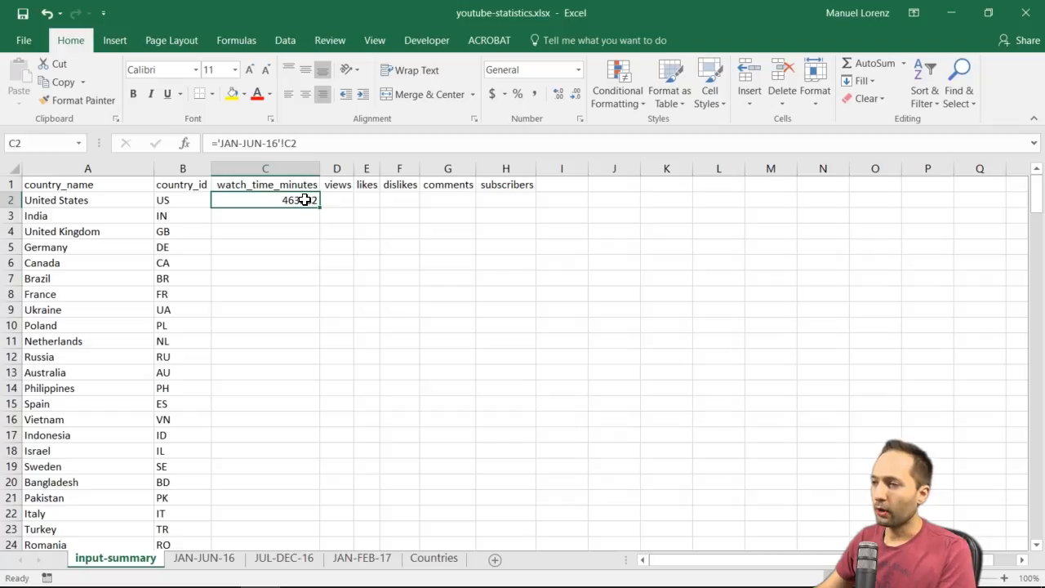
Move the watch-time formula from cell C2 to cell I2
key(ctrl+c)
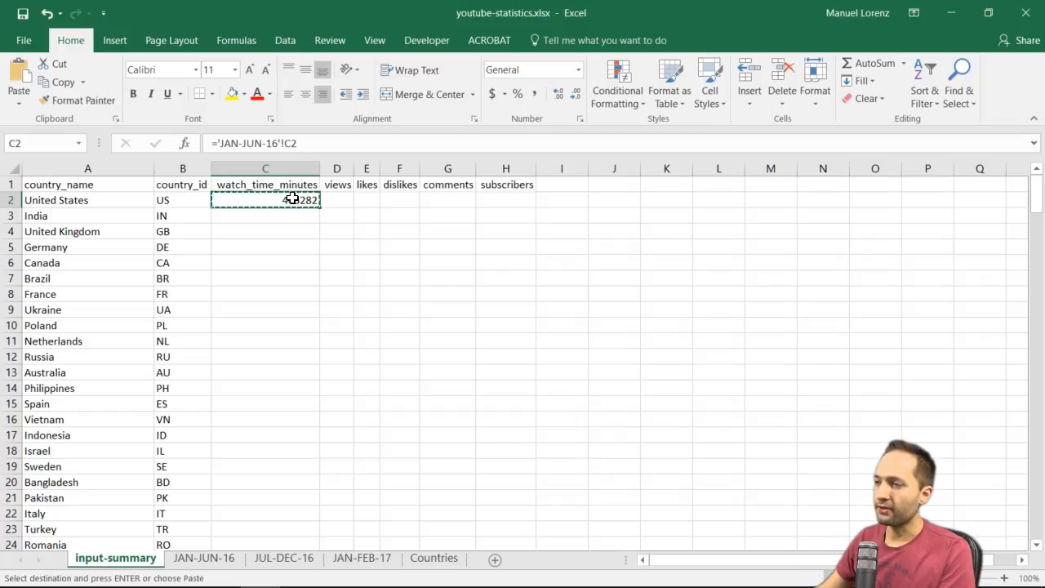
click(549, 199)
key(Return)
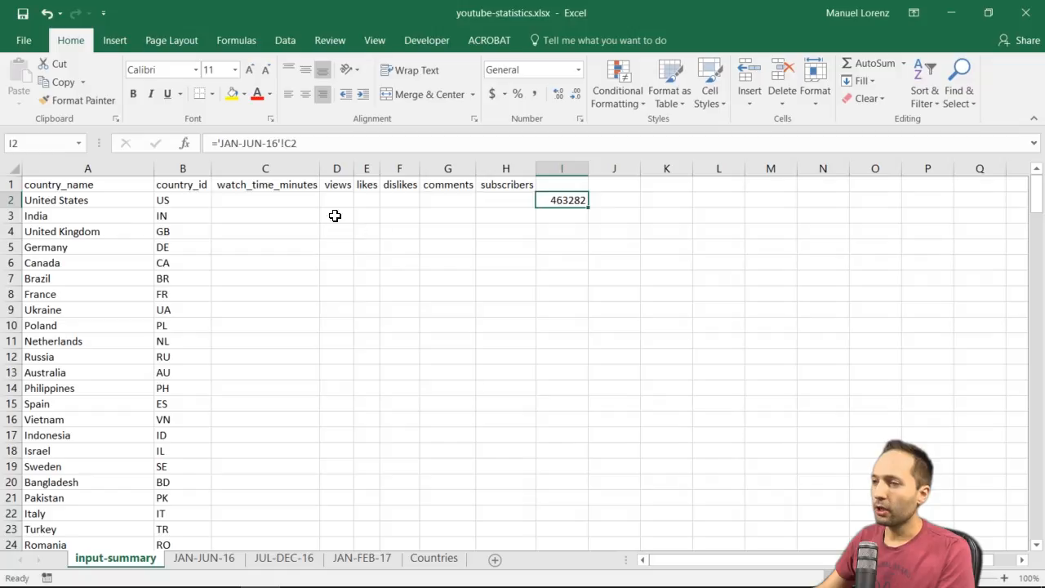
Start a MATCH formula in cell C2 with the country ID in B2 as the lookup value
click(282, 202)
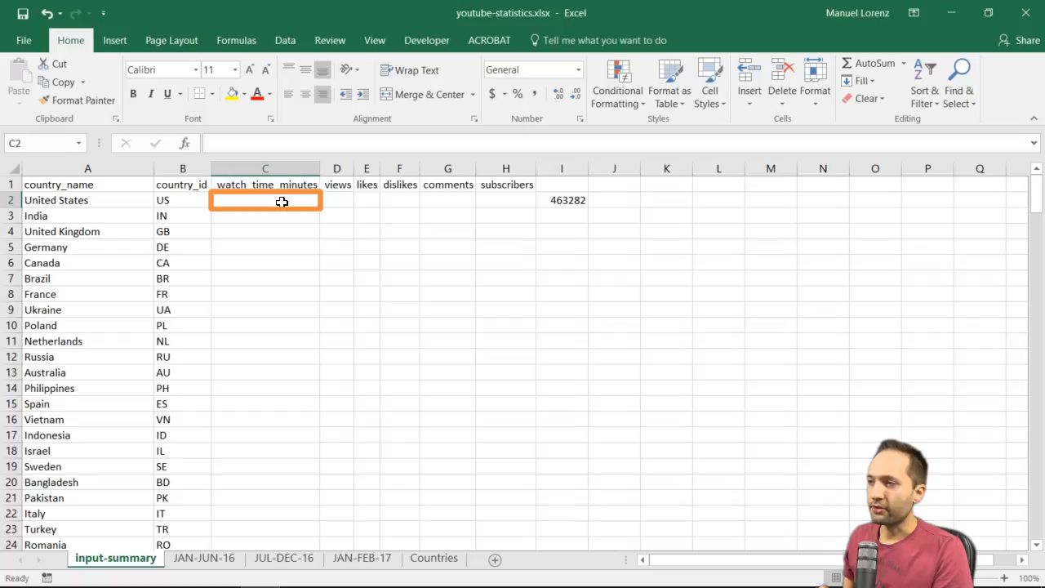
text(=ma)
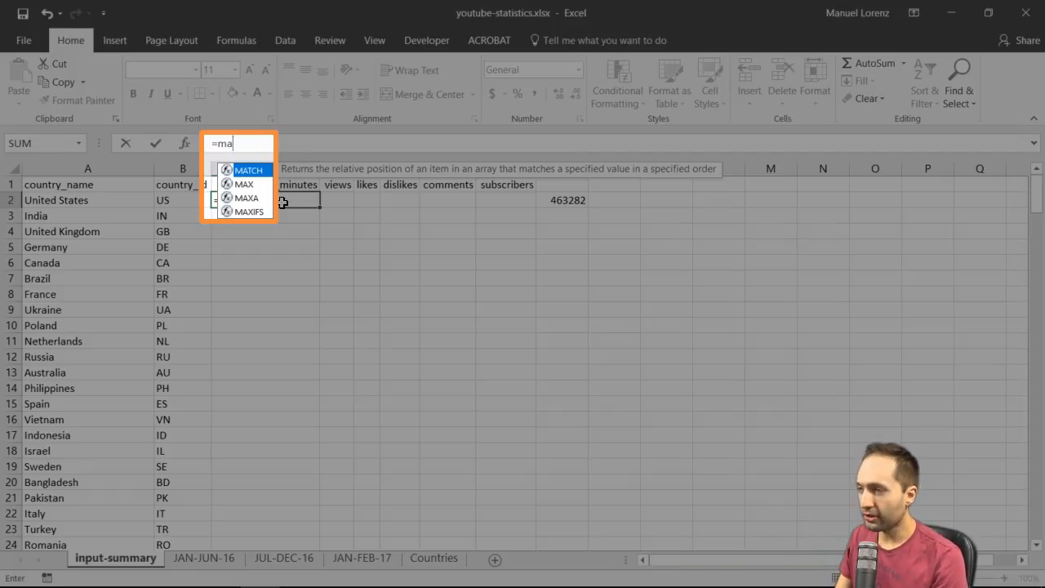
key(Down)
key(Down)
key(Up)
key(Up)
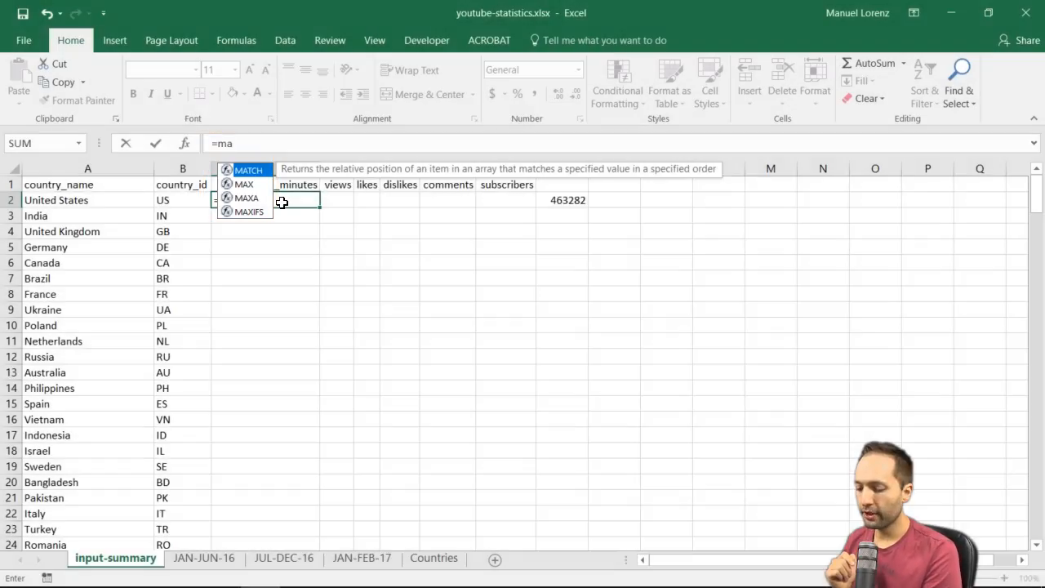
key(Tab)
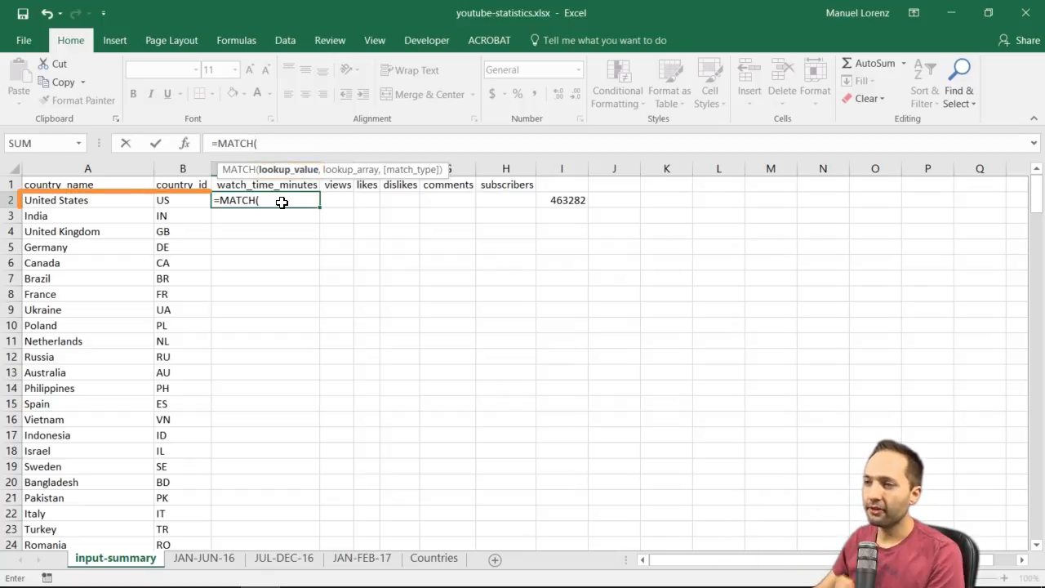
click(178, 200)
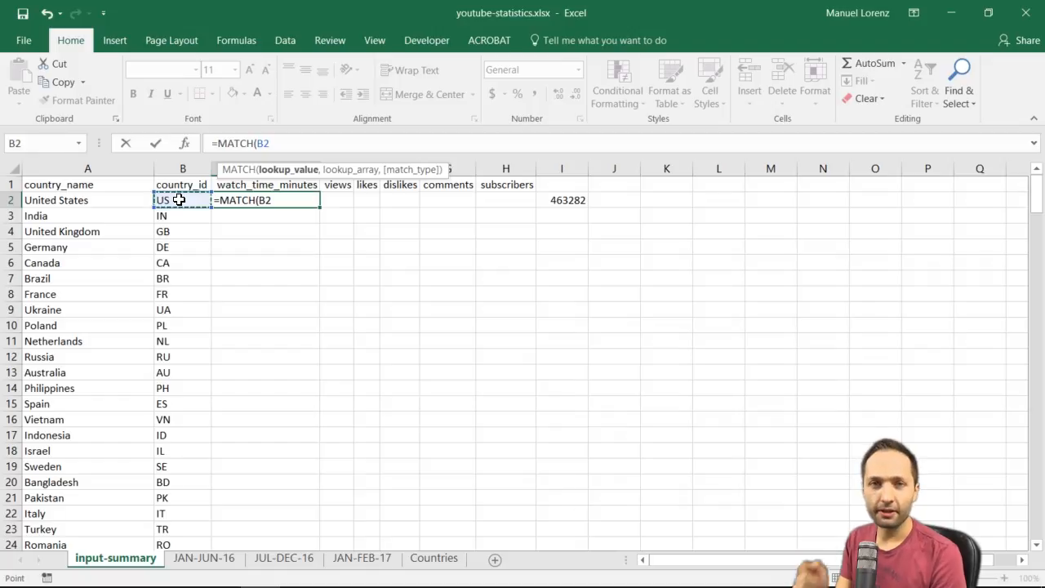
text(,)
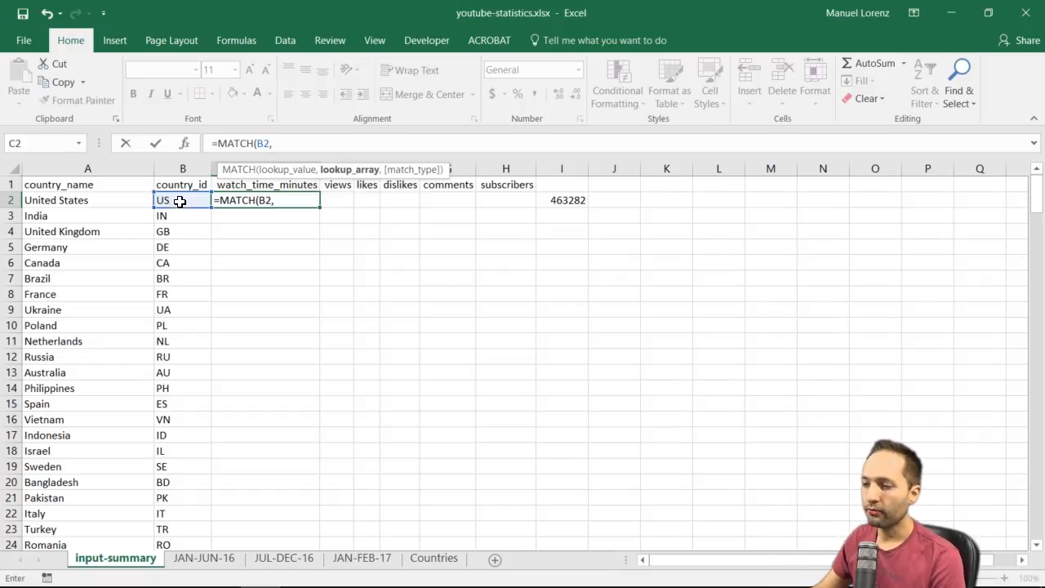
Complete the MATCH function with column B of the JAN-JUN-16 sheet as lookup array and match type 0
click(217, 557)
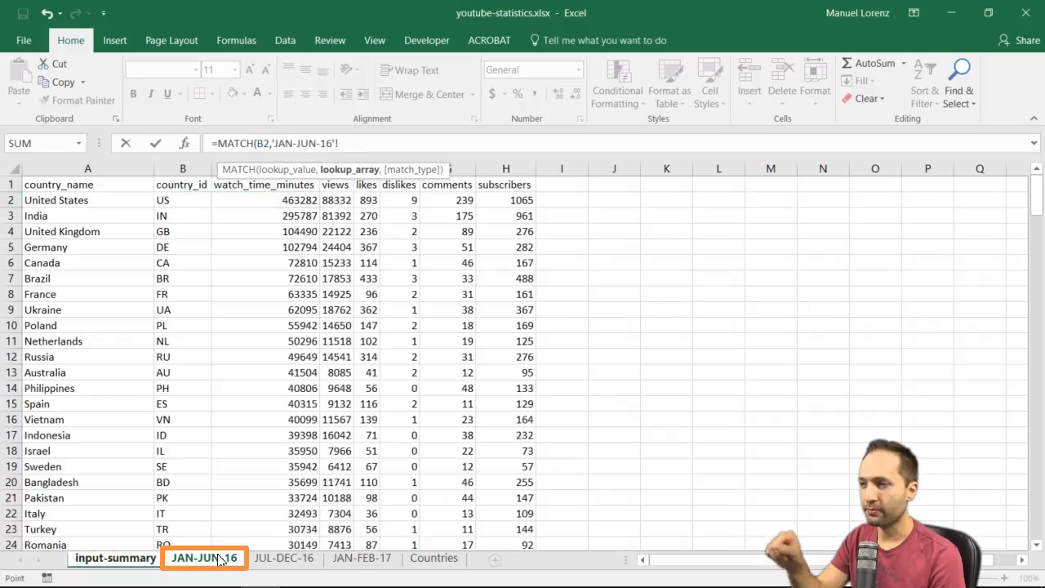
click(171, 166)
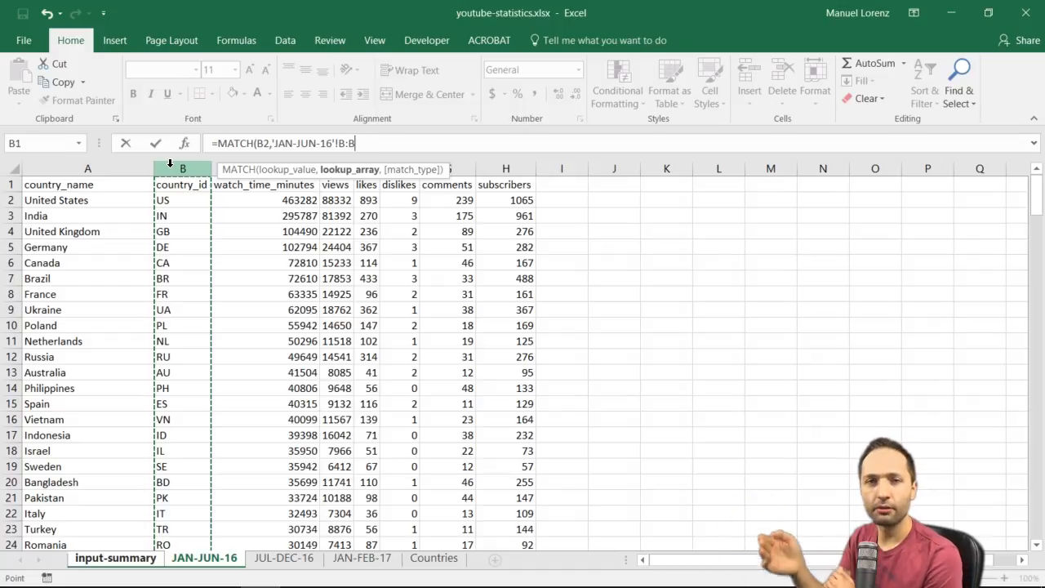
text(,)
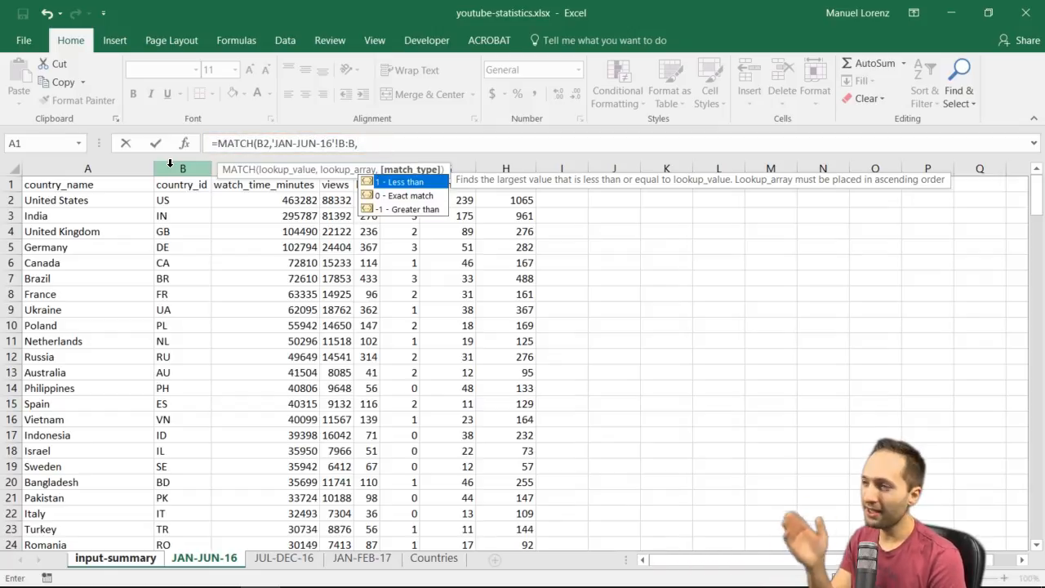
text(0)
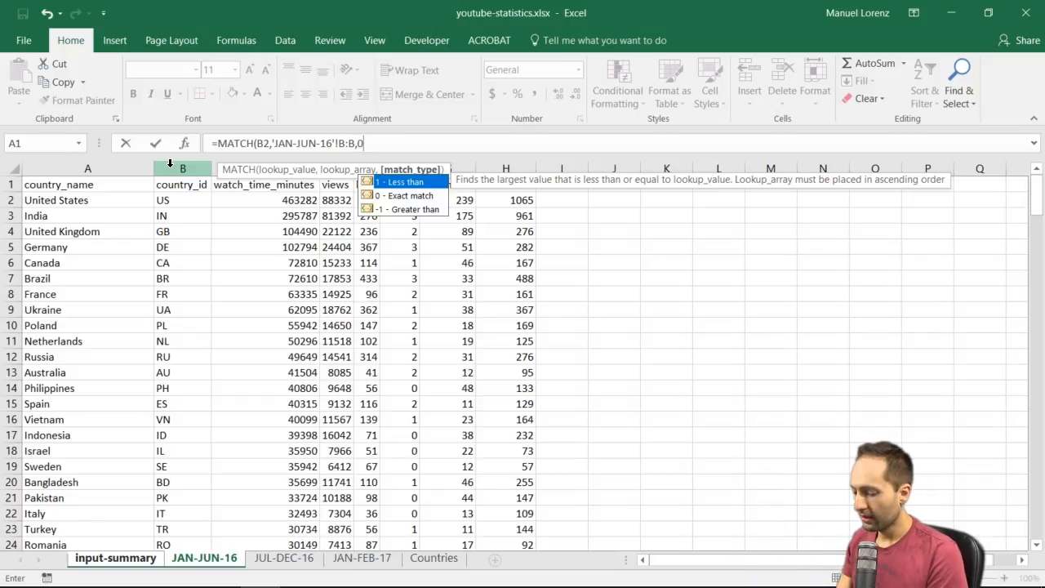
text())
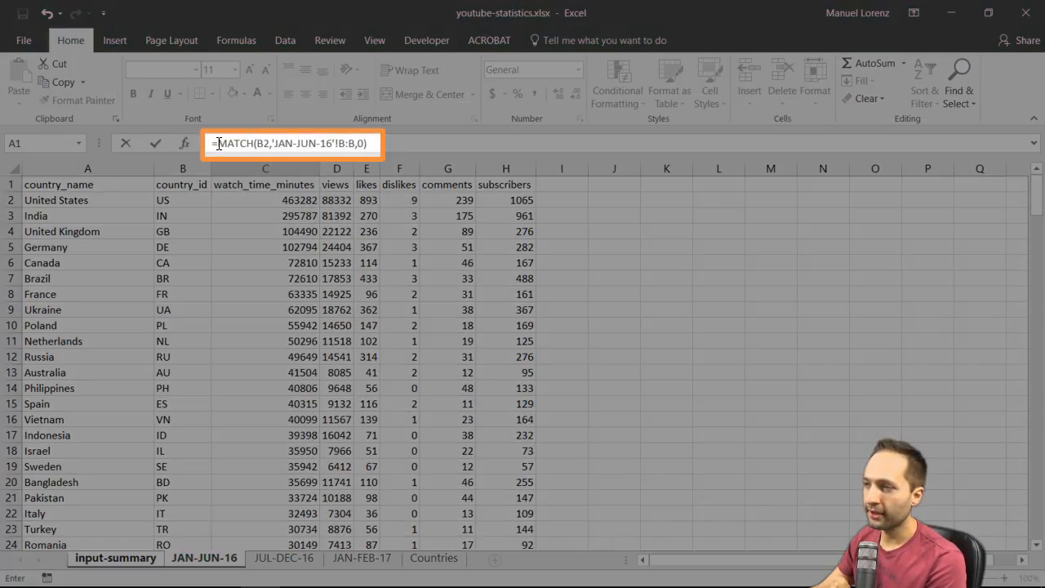
Wrap the MATCH in an INDEX function returning column C of the JAN-JUN-16 sheet, and enter the formula with the closing parenthesis corrected
click(217, 144)
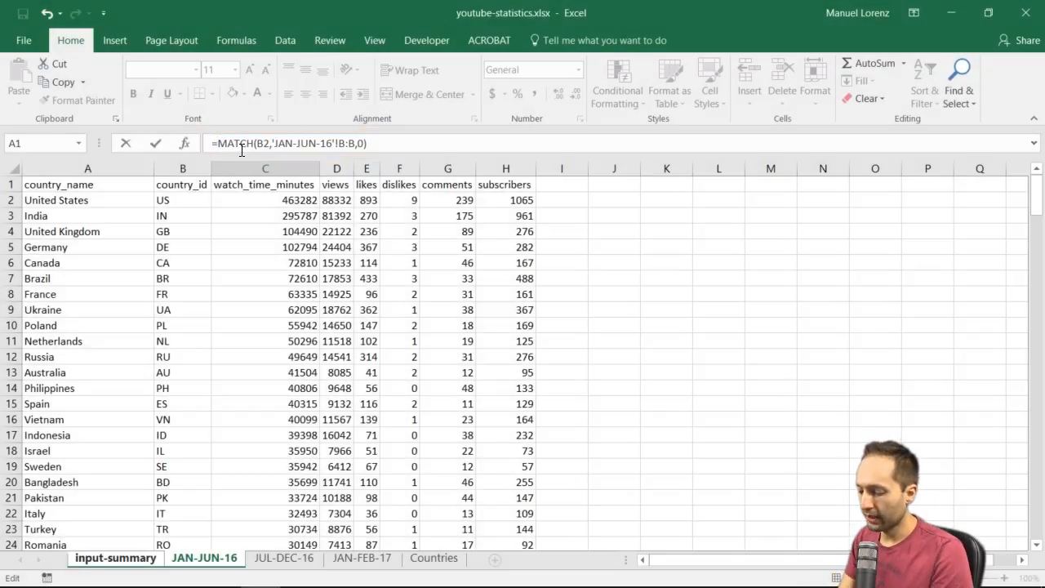
text(ind)
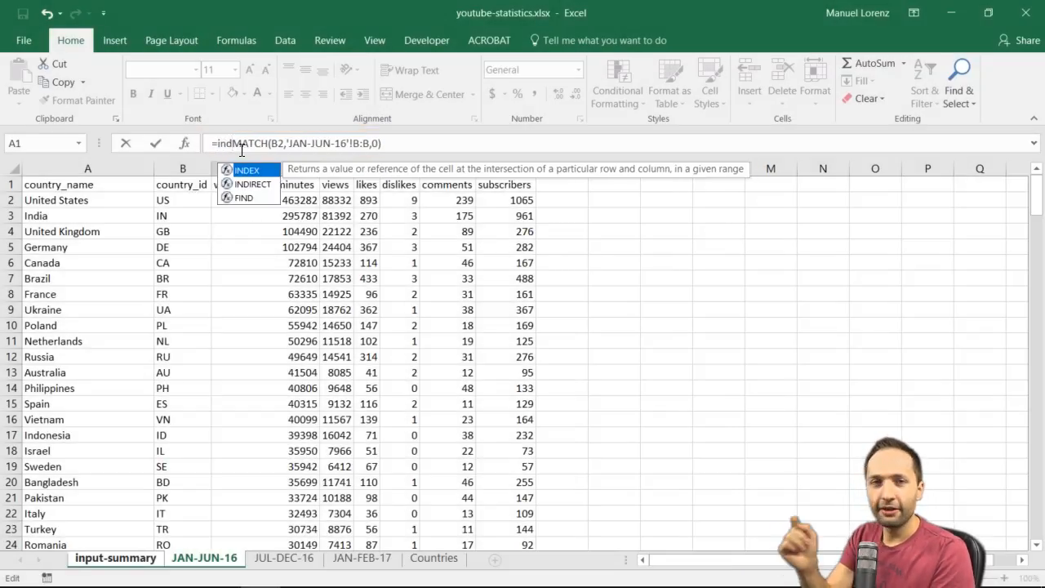
key(Tab)
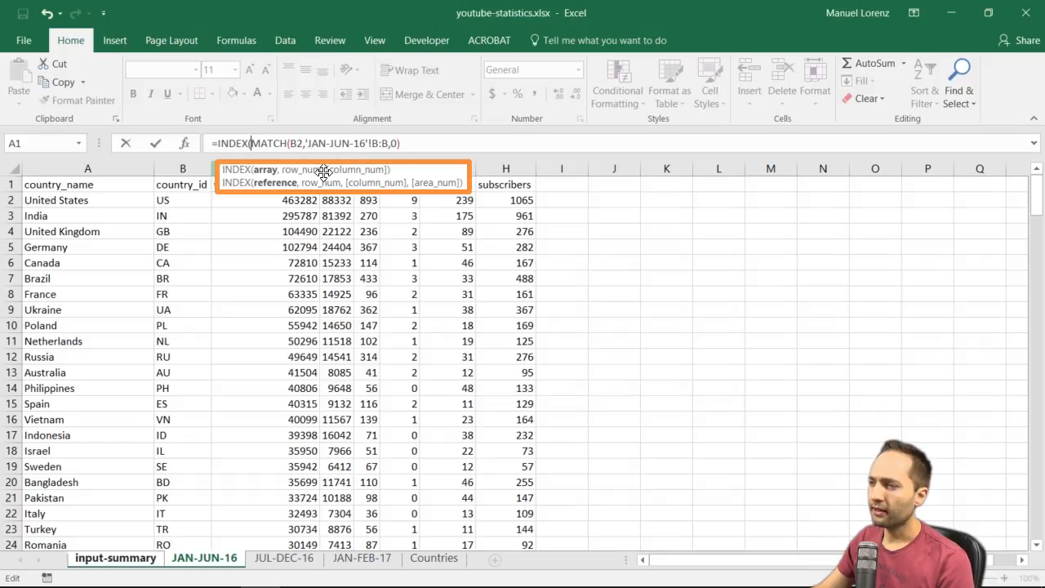
drag(324, 171, 688, 187)
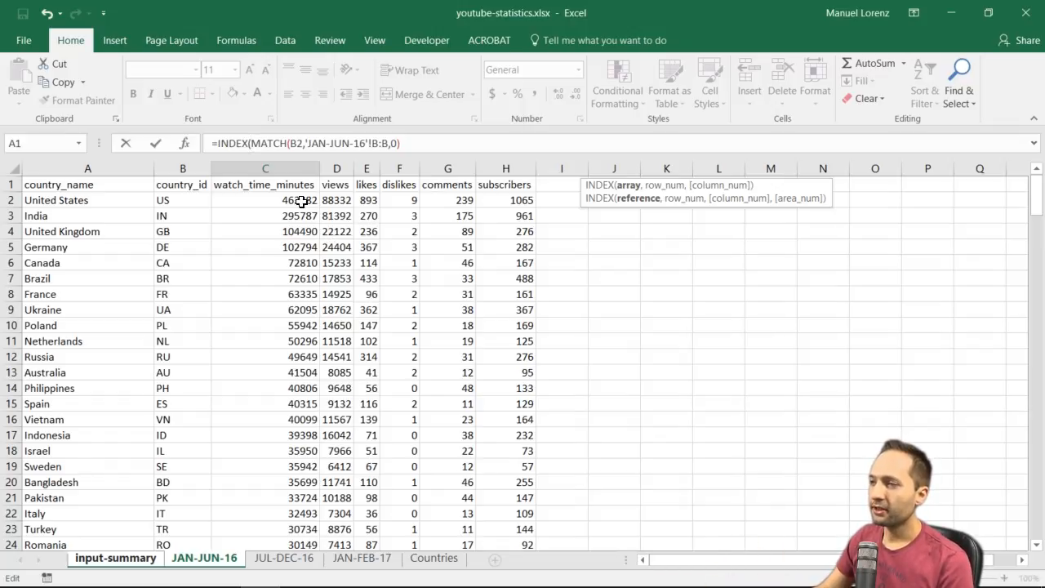
click(276, 169)
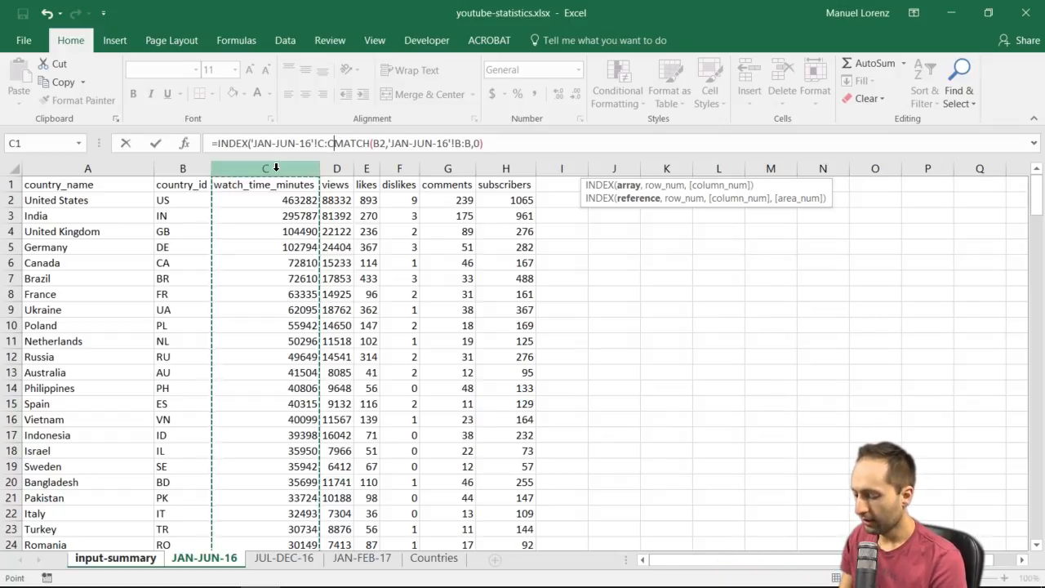
text(,)
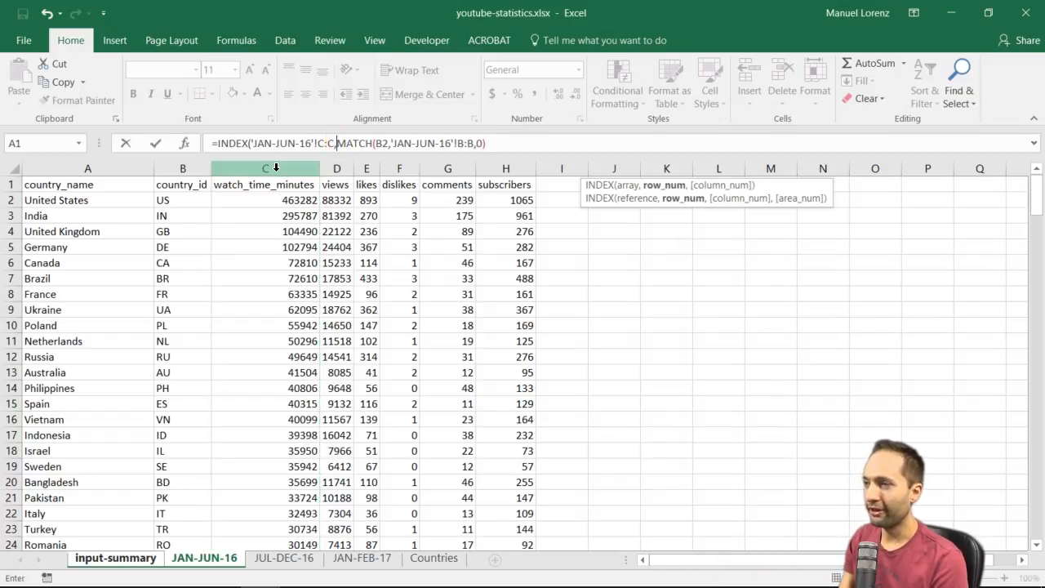
click(523, 150)
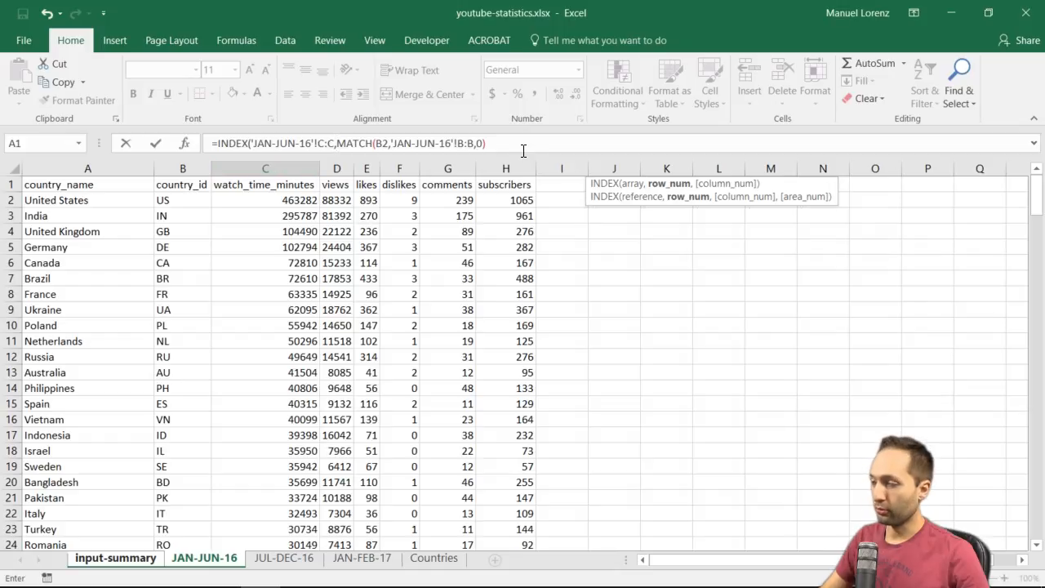
key(Return)
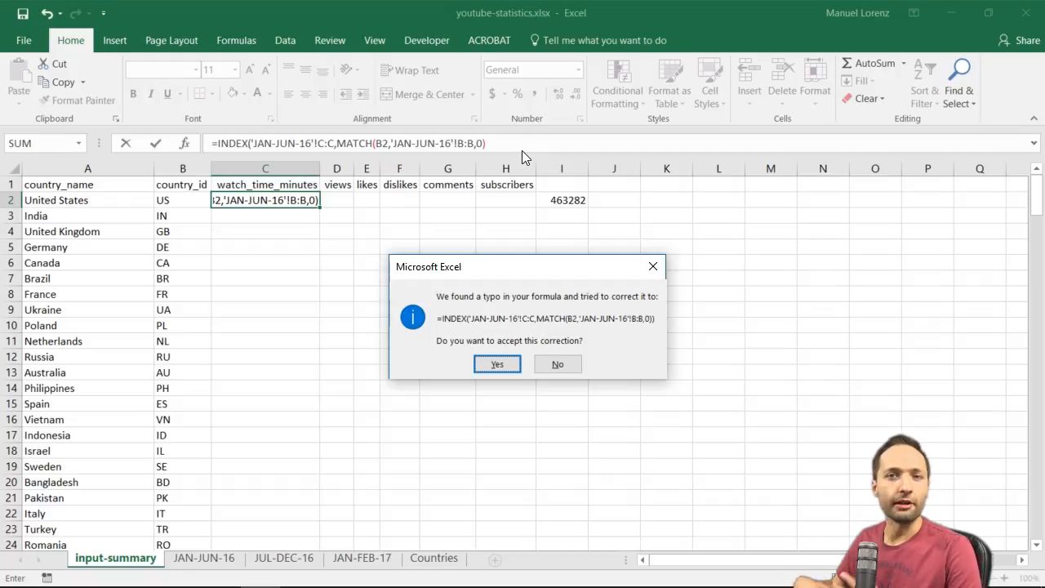
key(Return)
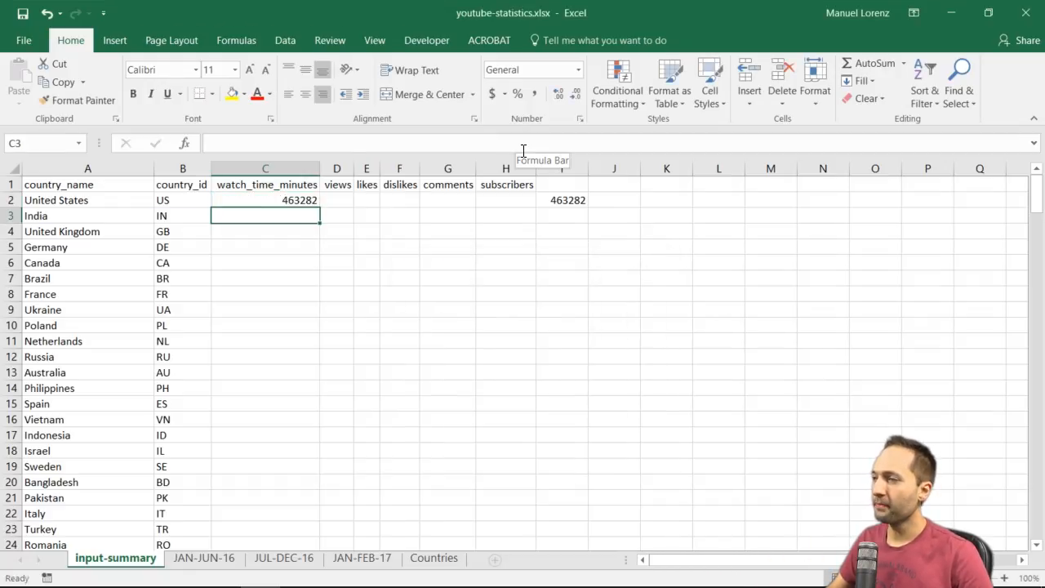
key(Up)
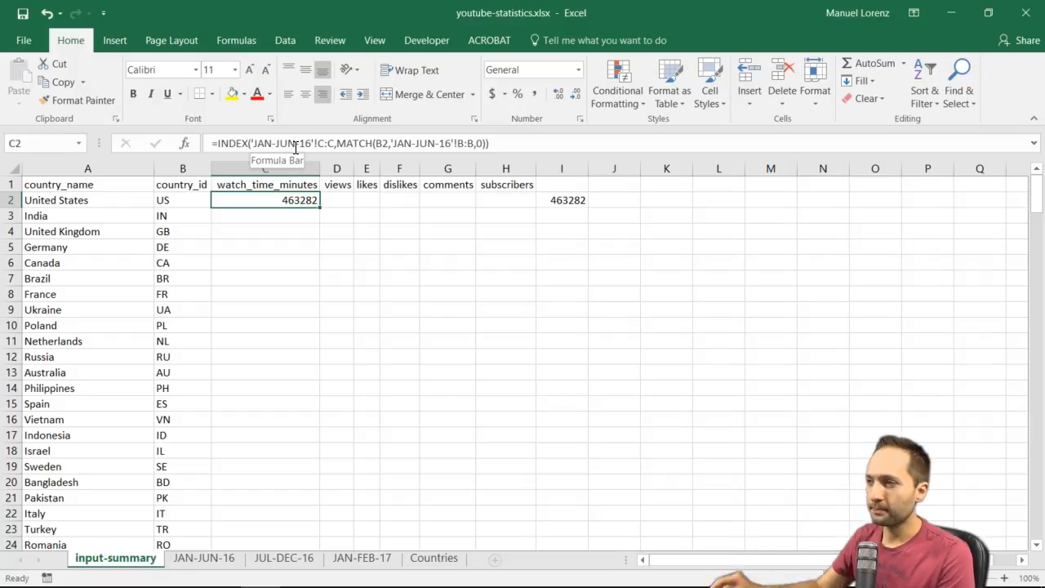
Insert an empty column before country_name and an empty row above the header row on the input-summary sheet
click(105, 168)
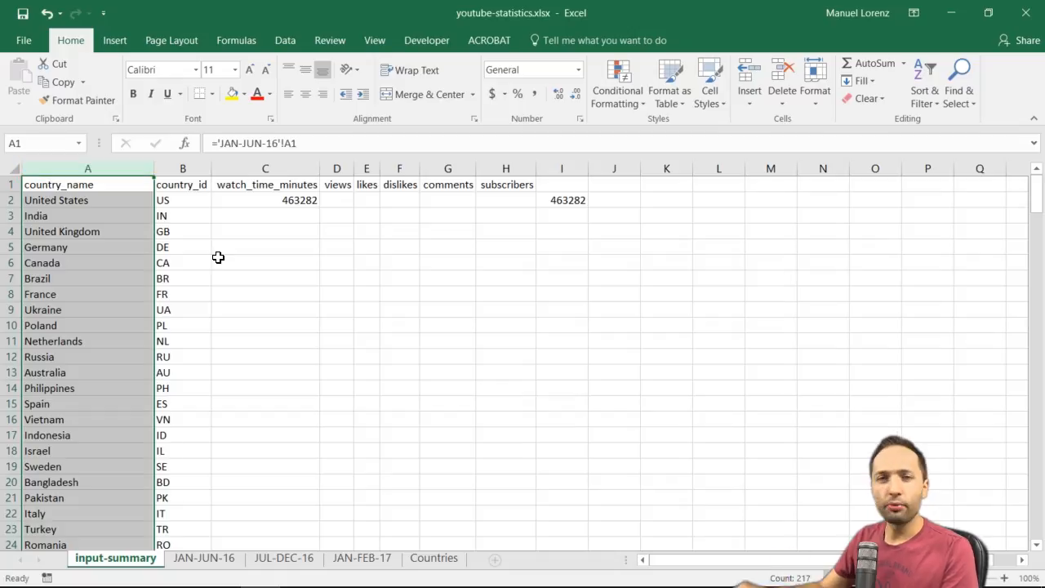
key(ctrl+plus)
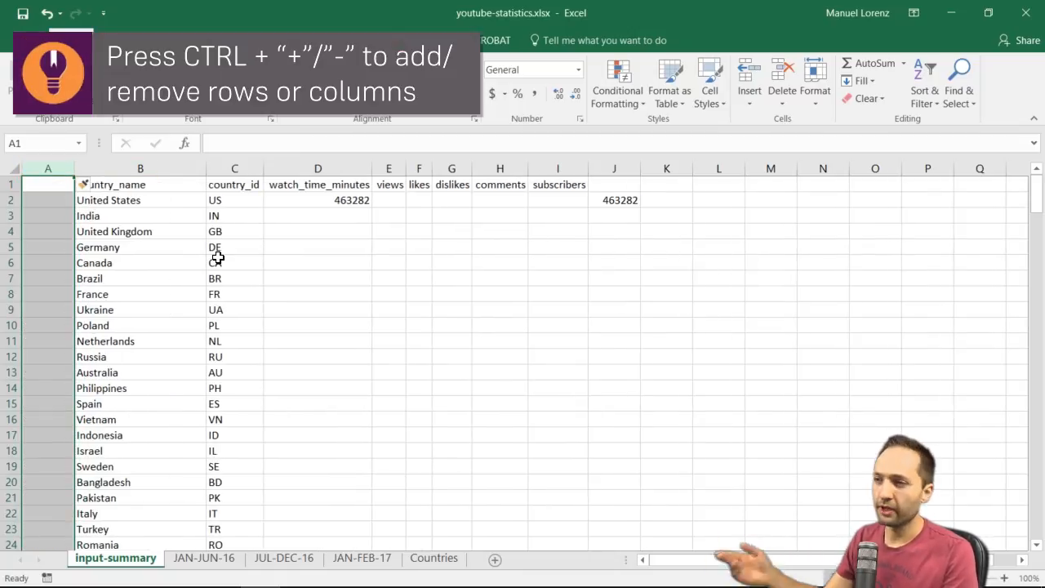
click(10, 184)
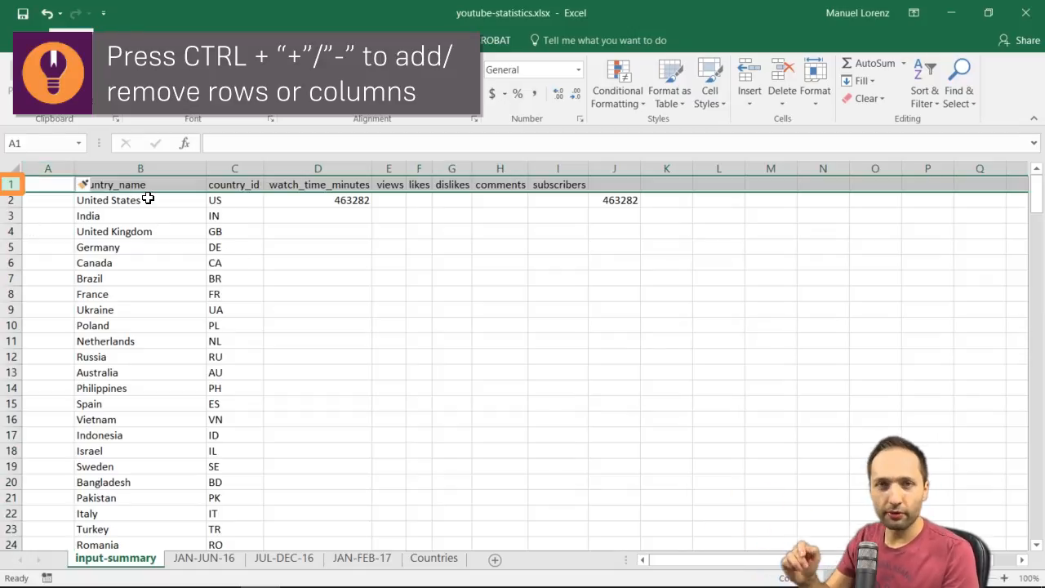
key(ctrl+shift+plus)
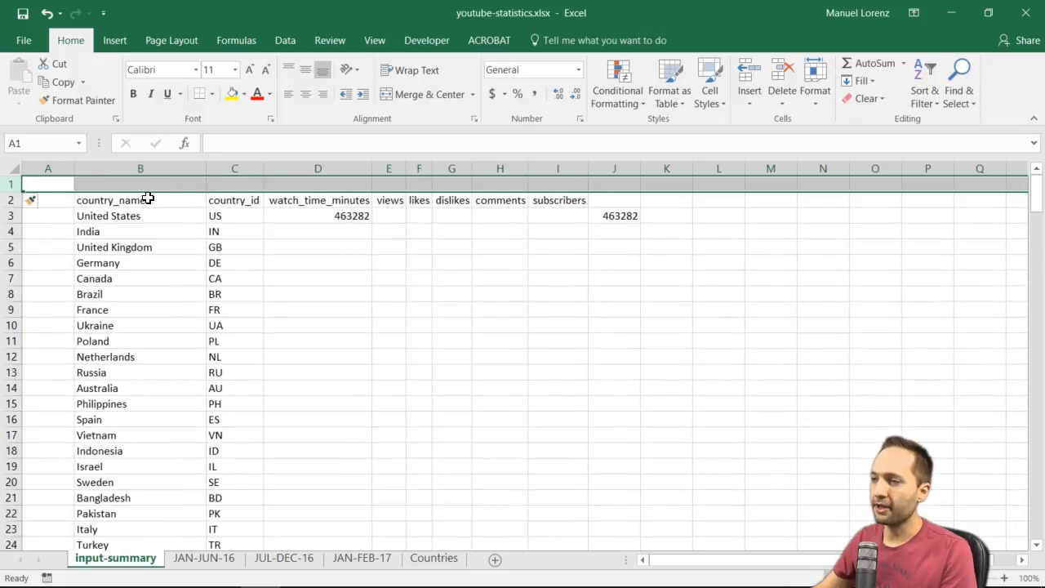
Insert an opening INDIRECT function before the first 'JAN-JUN-16' reference in the D3 formula
click(331, 217)
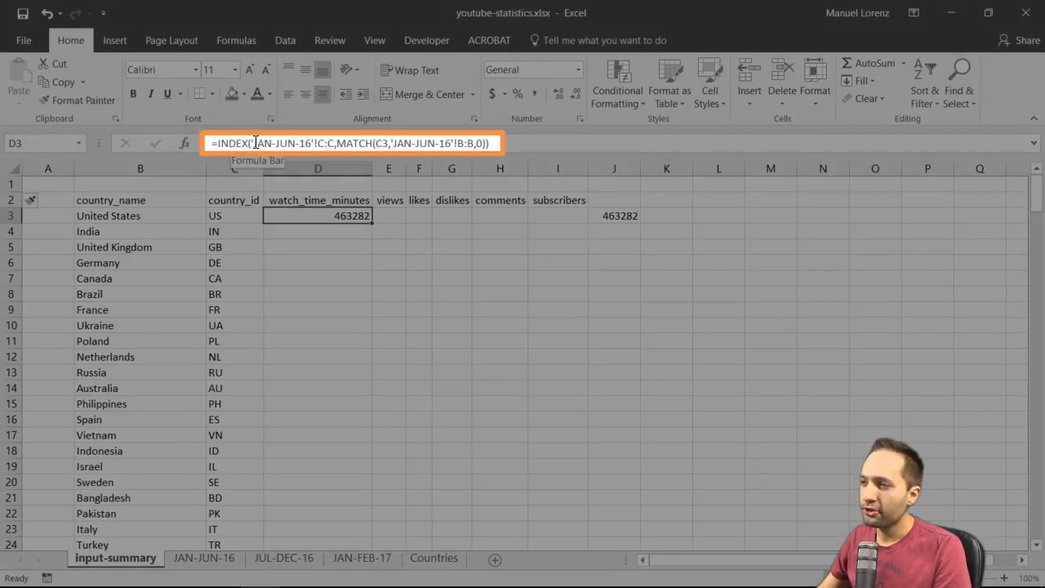
click(251, 143)
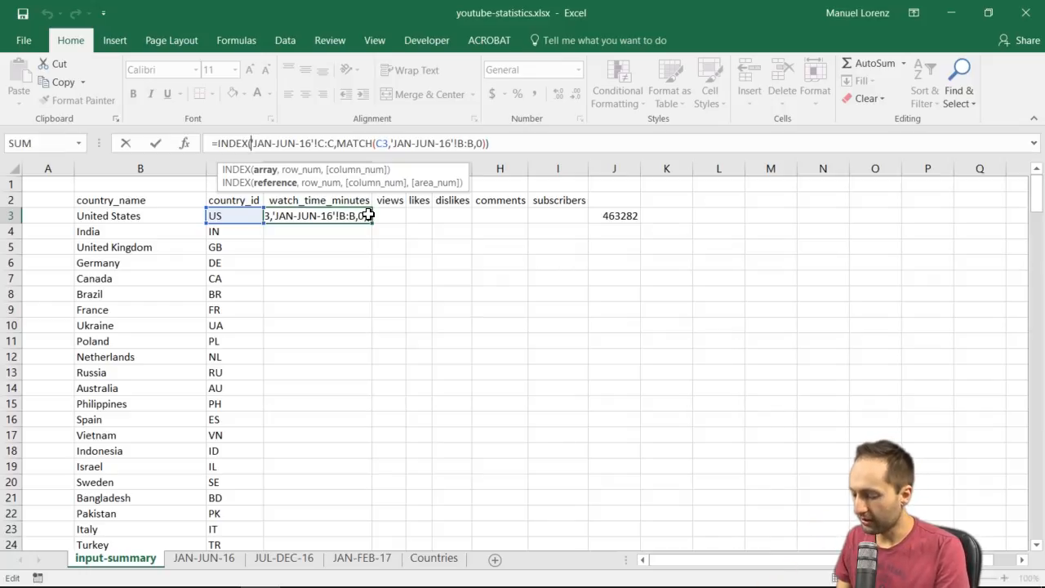
text(ind)
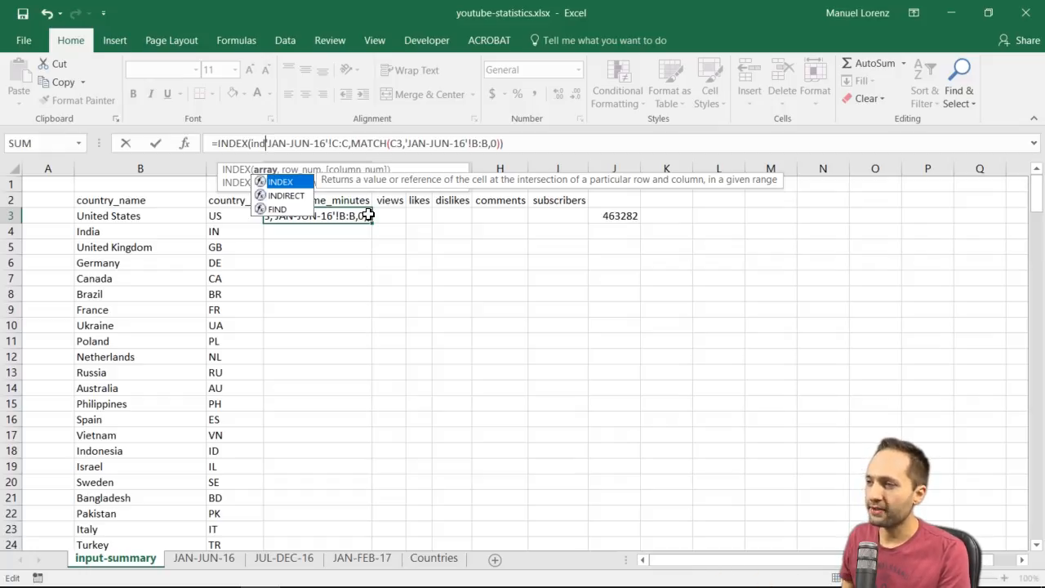
key(Down)
key(Tab)
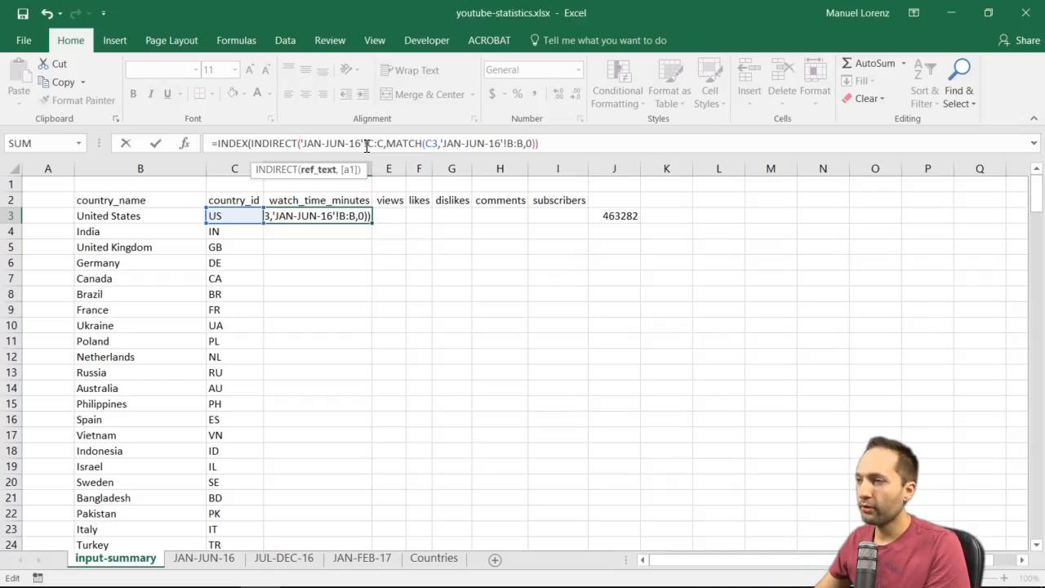
Replace the fixed sheet name JAN-JUN-16 inside INDIRECT with a quoted apostrophe joined by & to a reference to cell A3
click(300, 144)
text(")
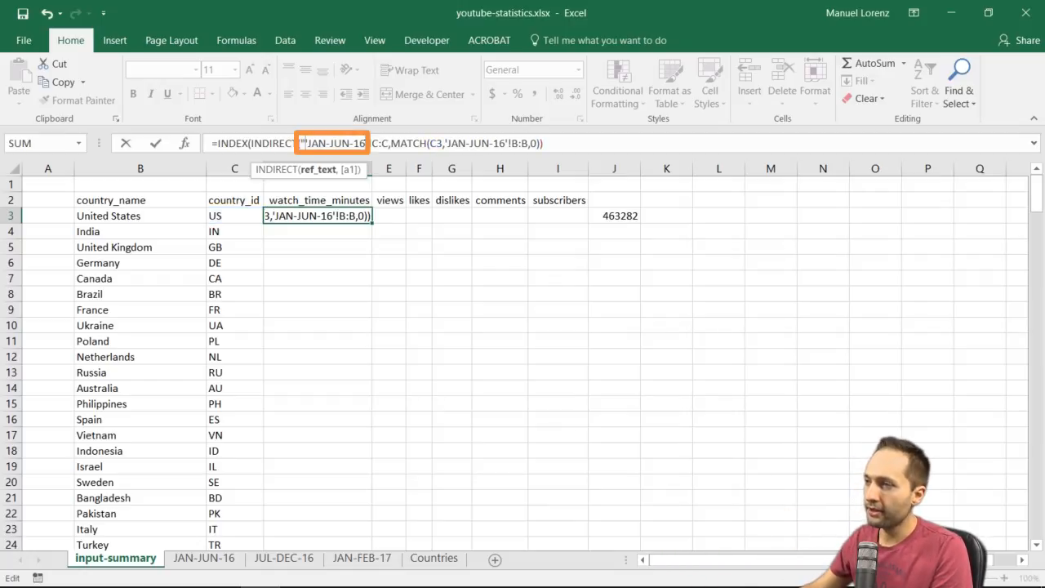
text(")
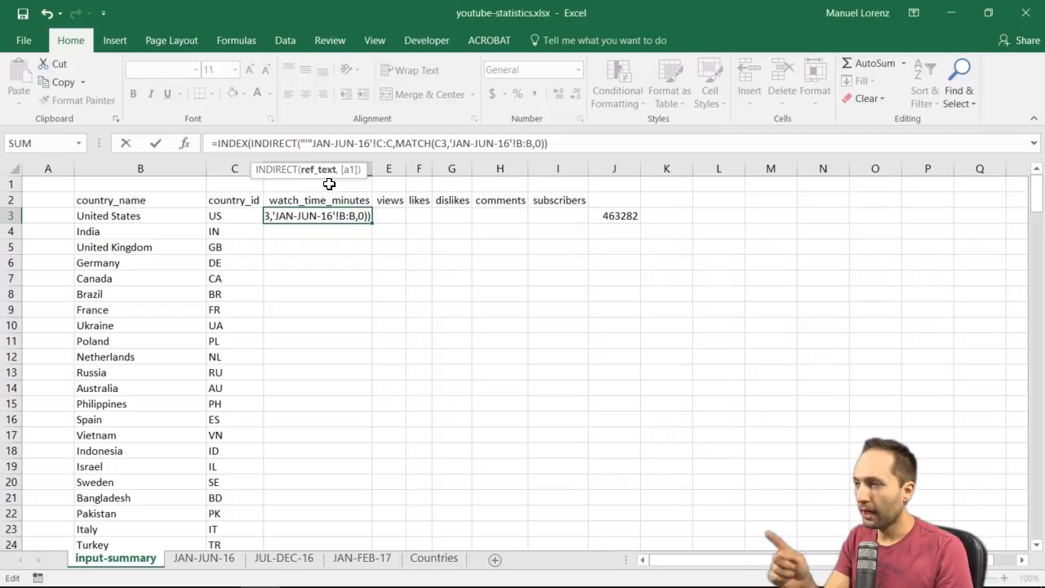
text(&)
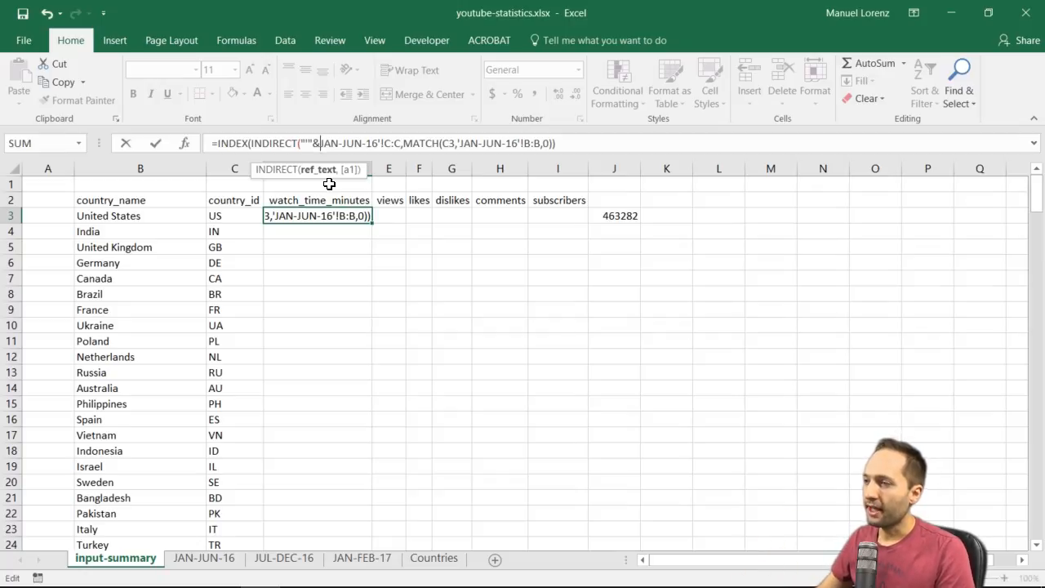
drag(362, 143, 354, 143)
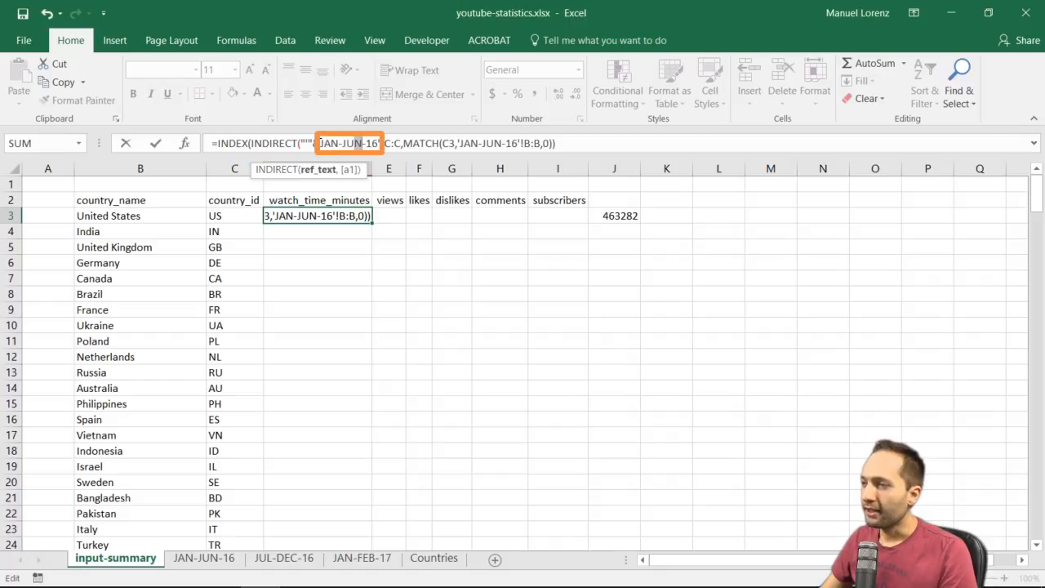
drag(338, 143, 380, 144)
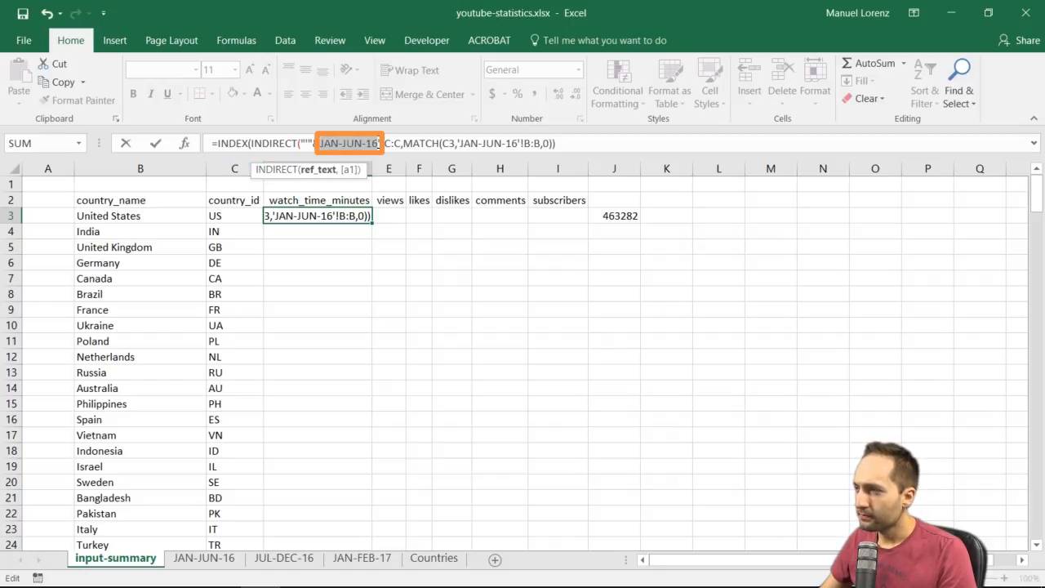
key(ctrl+x)
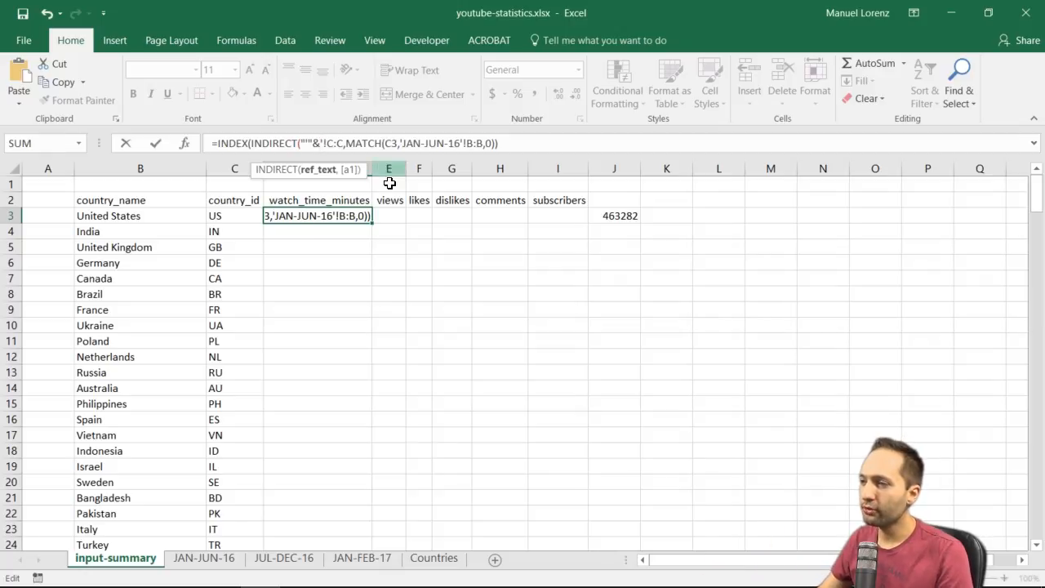
click(45, 216)
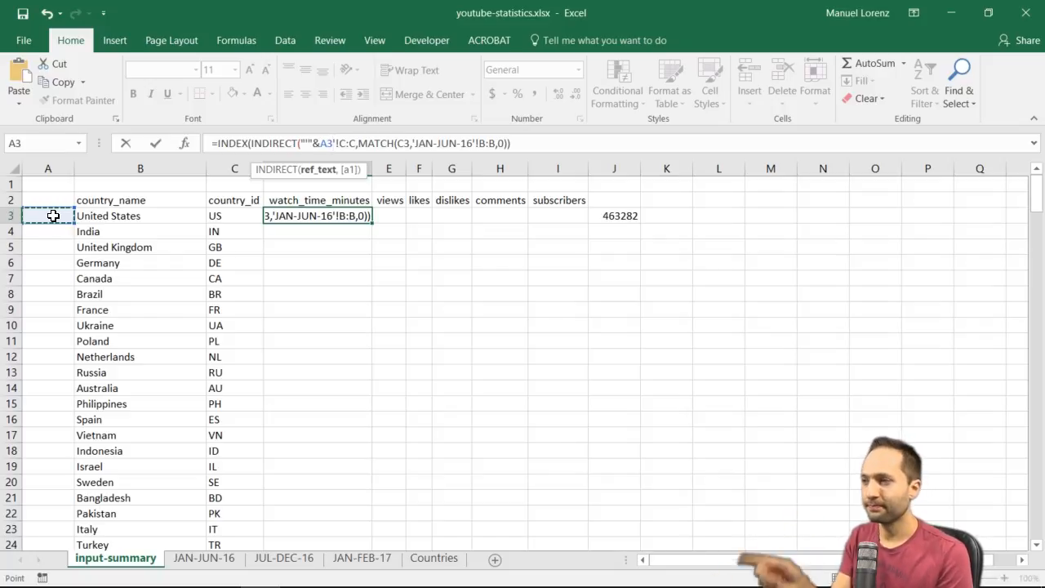
Append the quoted closing apostrophe and exclamation mark to the A3 reference, giving &"'!"& before the column range
text(&)
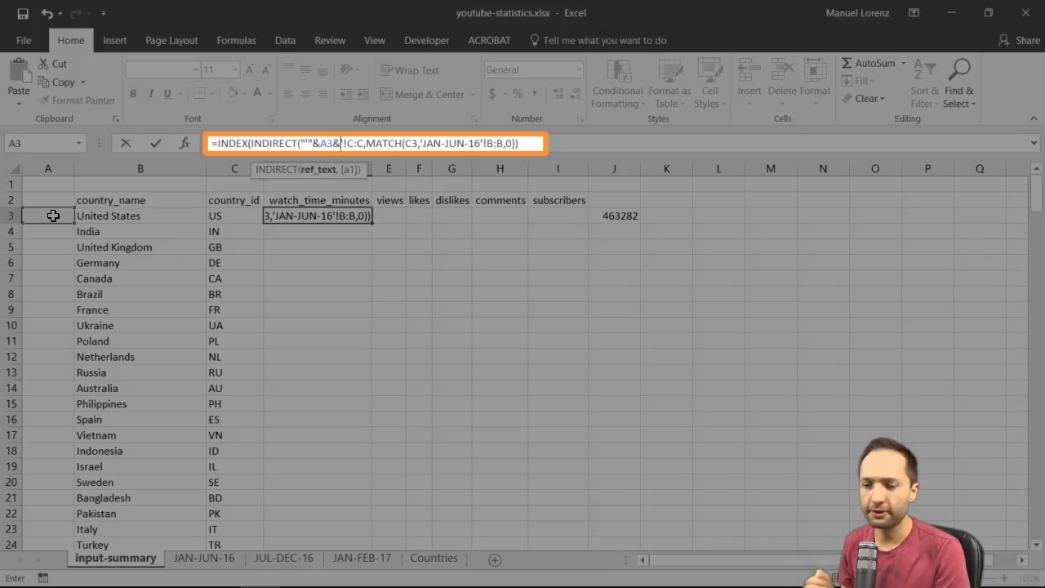
text("')
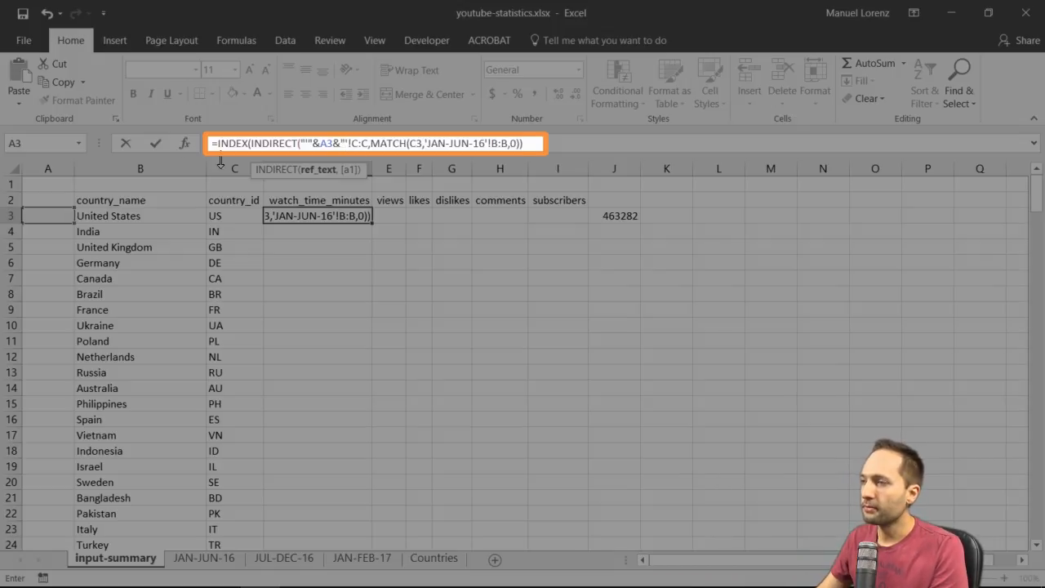
text(!")
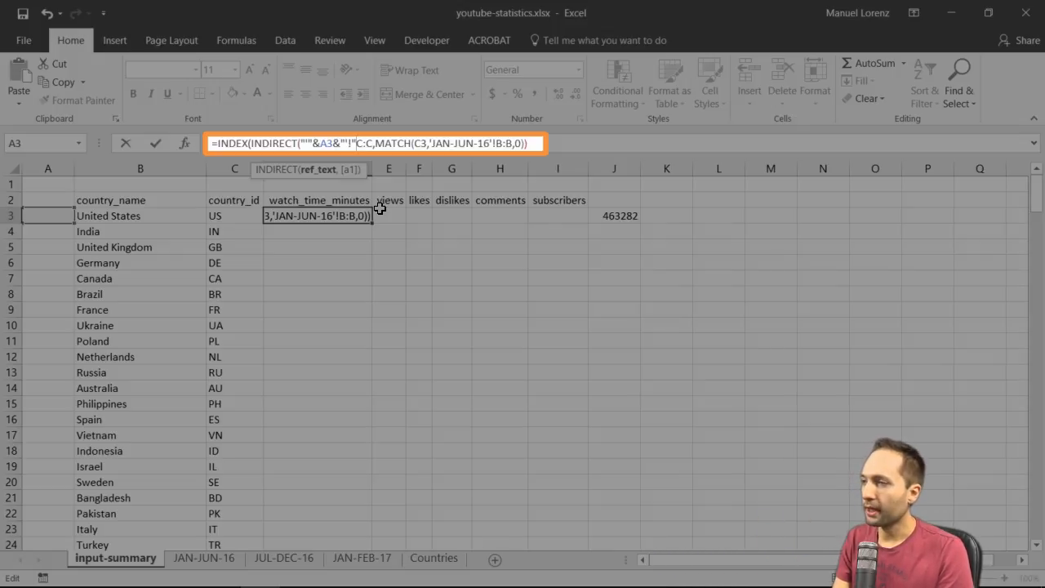
text(&)
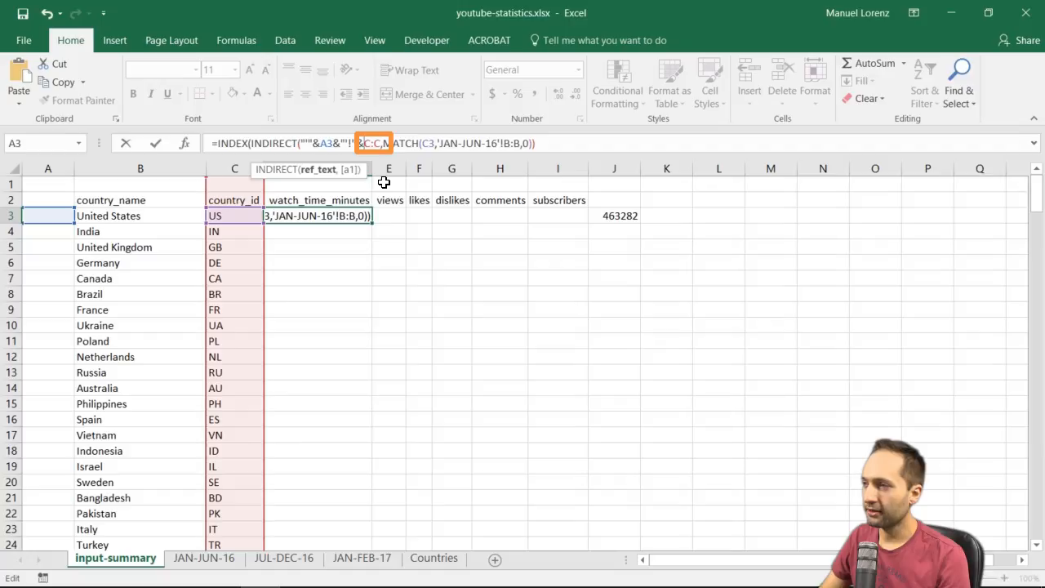
Replace the C:C range inside INDIRECT with a reference to D1, close the INDIRECT function and enter the formula
key(BackSpace)
key(BackSpace)
key(BackSpace)
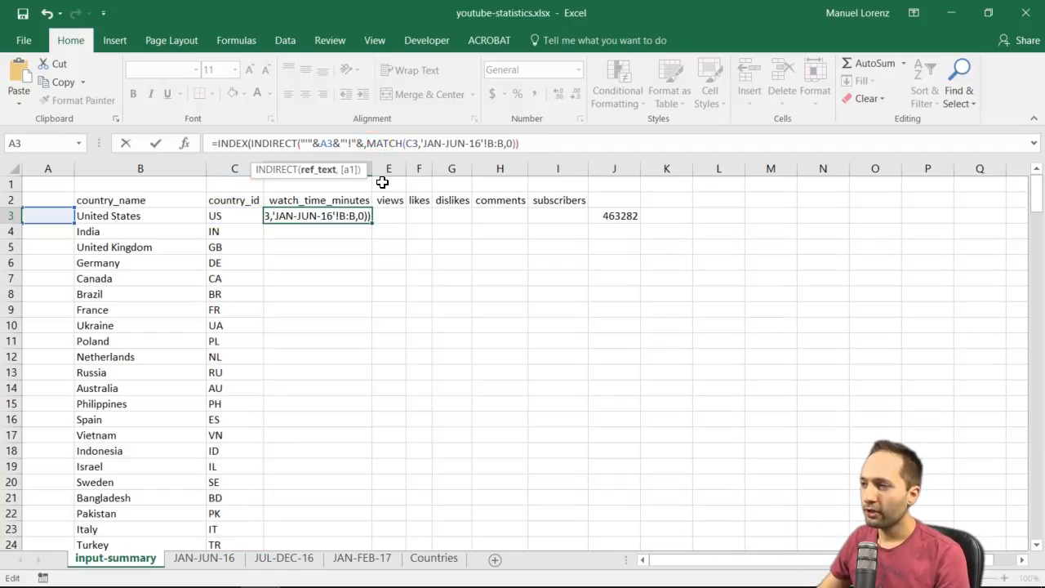
click(348, 187)
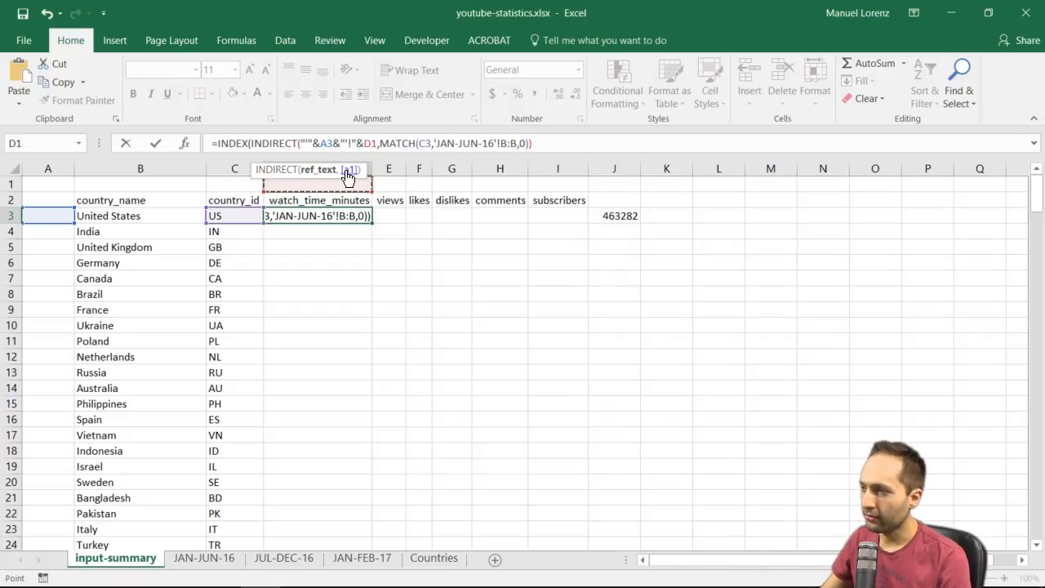
drag(358, 169, 671, 172)
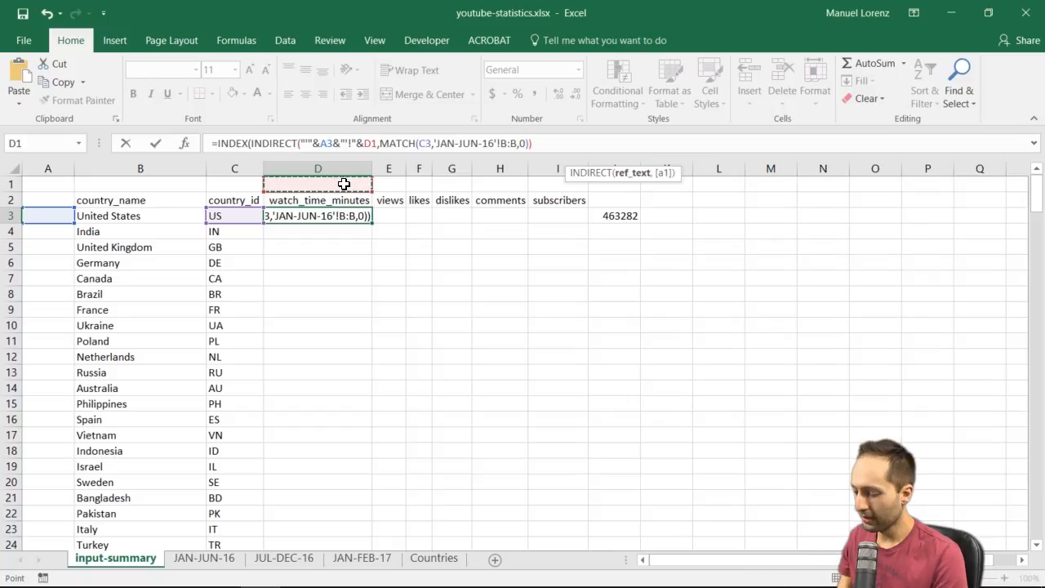
text())
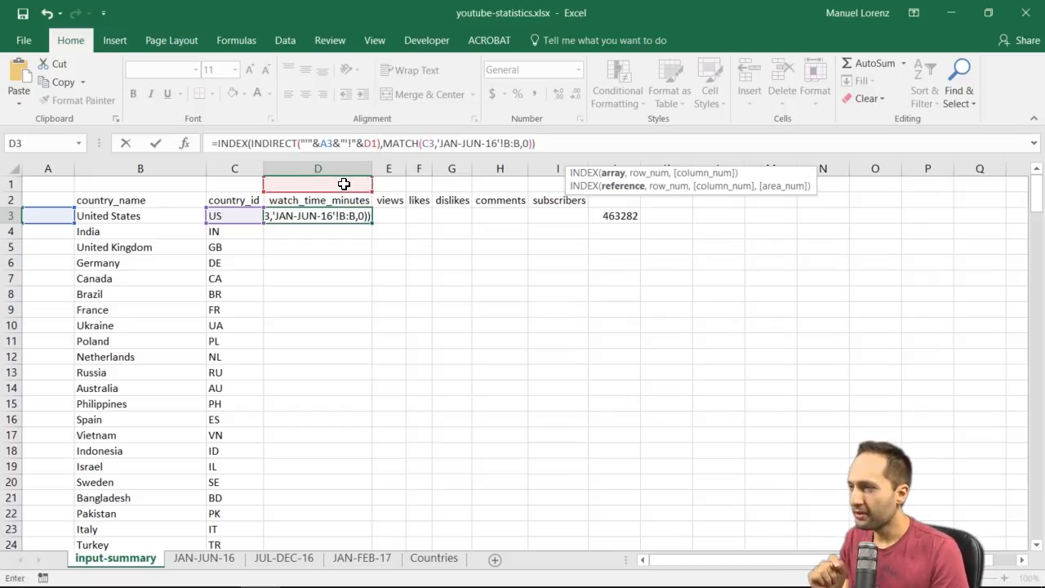
key(Return)
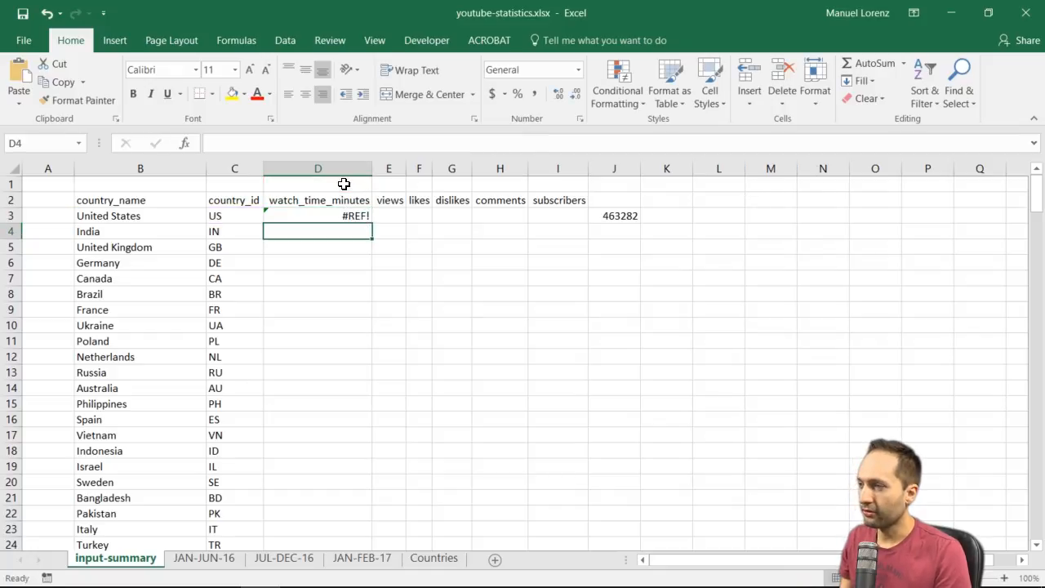
key(Up)
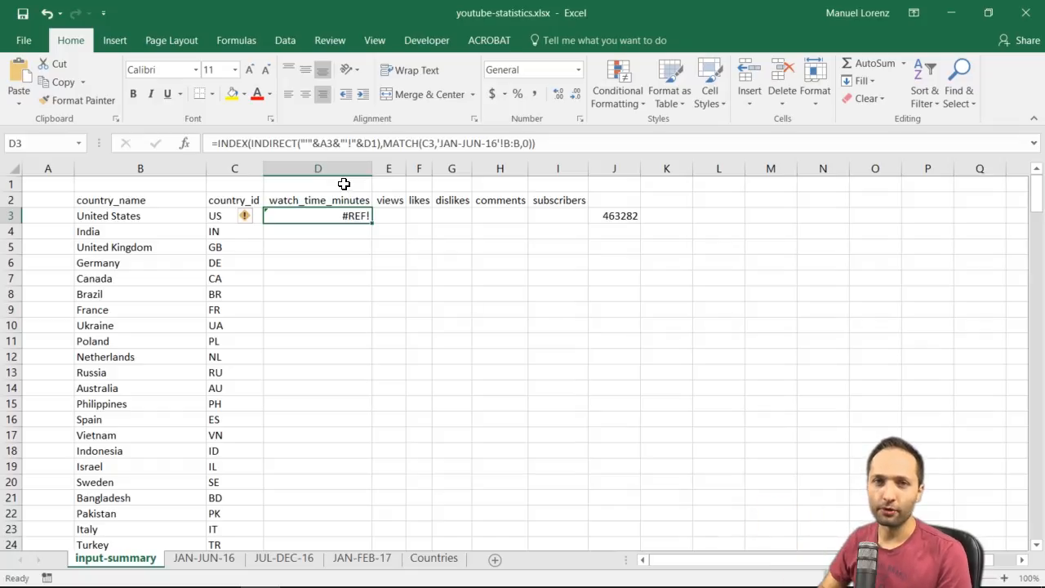
Enter the sheet name JAN-JUN-16 in A3 and fit column A's width to its content
click(46, 217)
text(JAN-JUN-16)
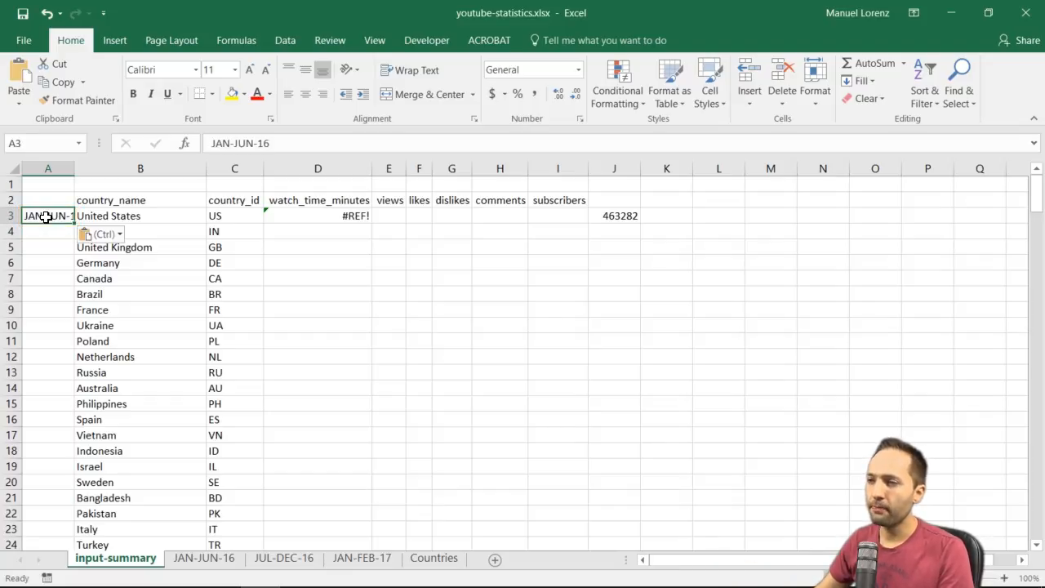
double_click(75, 169)
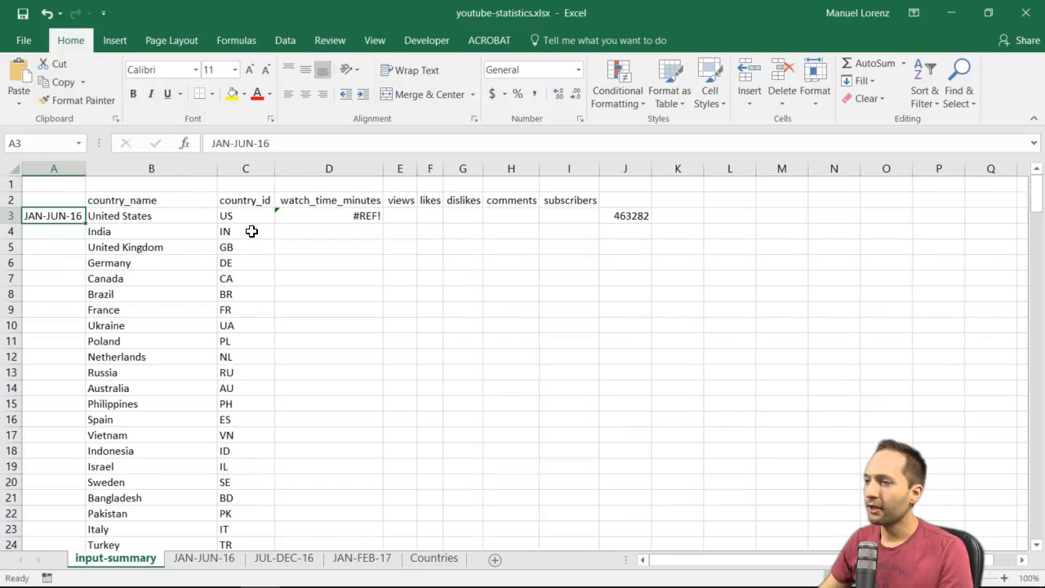
Enter the column reference C:C in D1 above the watch_time_minutes header and check the formula cell D3
click(313, 213)
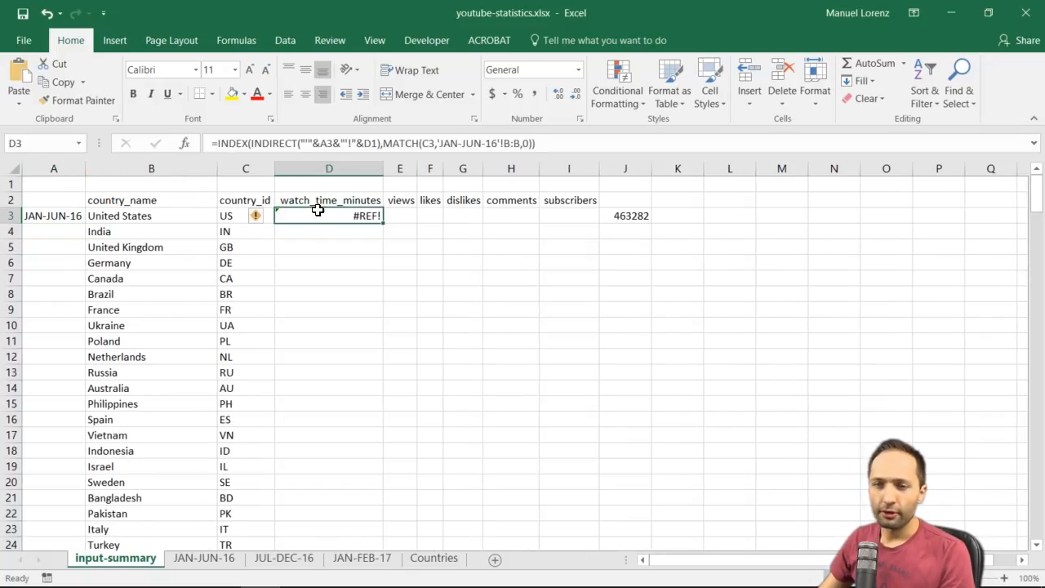
click(320, 187)
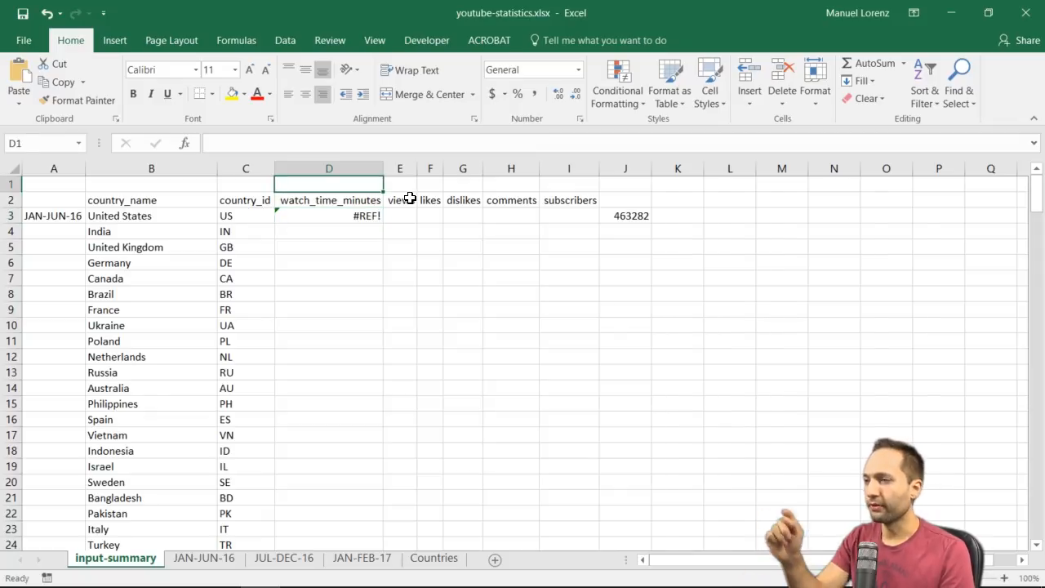
text(C:C)
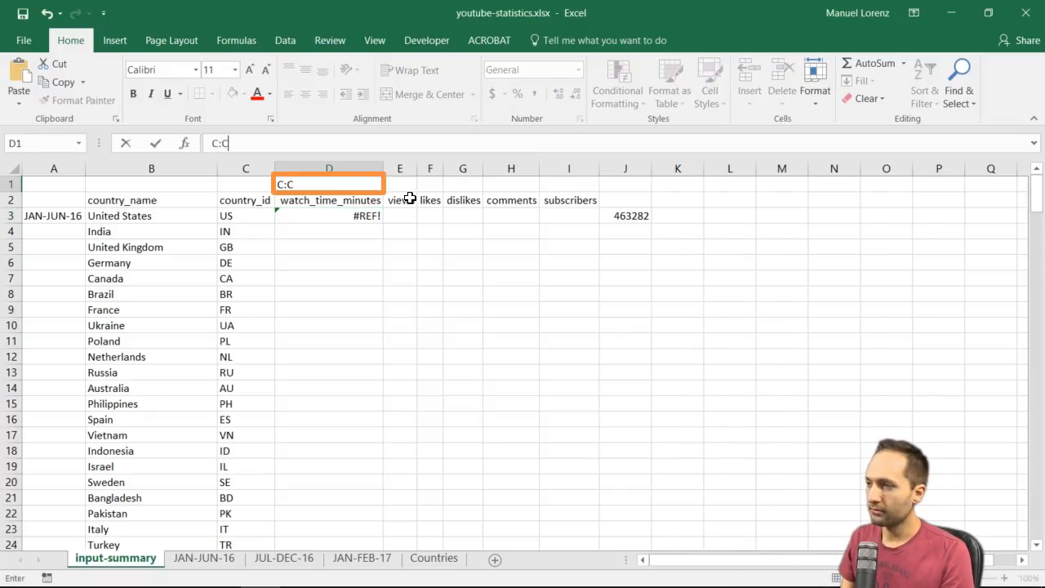
key(Return)
key(Down)
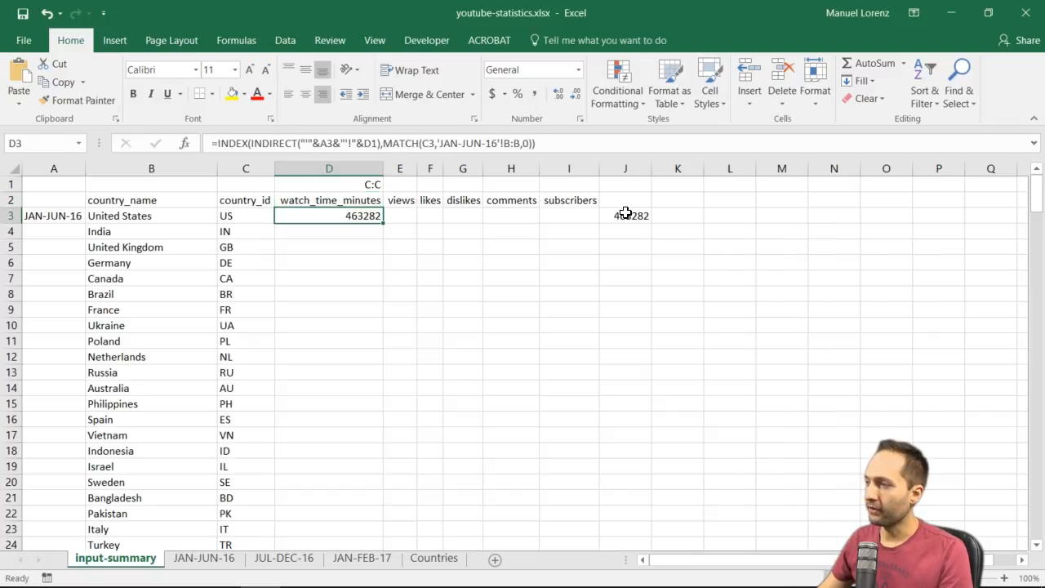
Try D:D as the column reference in D1, check the formula cell, and undo the change
key(Up)
key(Up)
text(D:D)
key(Return)
click(344, 216)
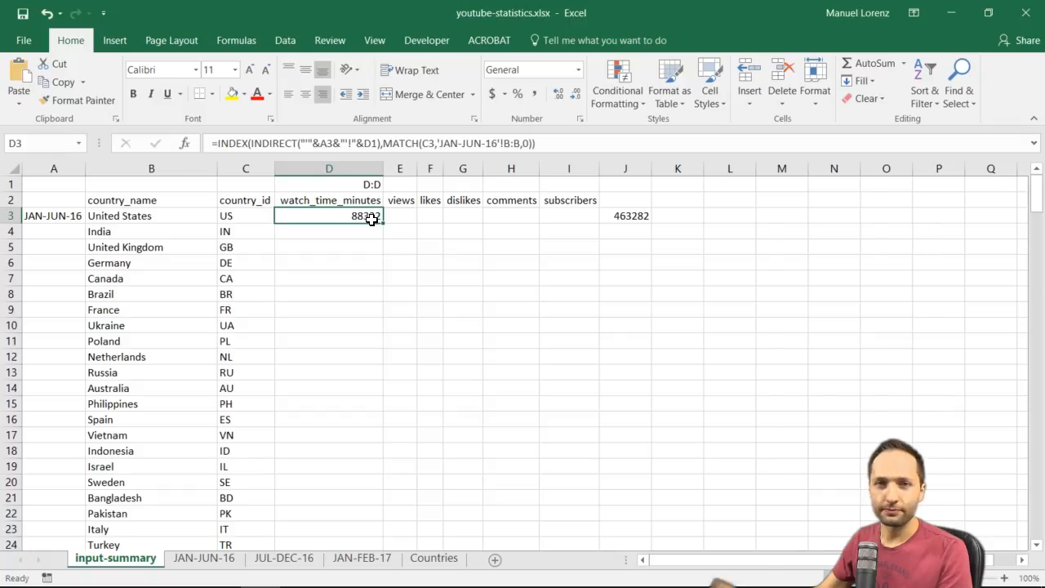
key(ctrl+z)
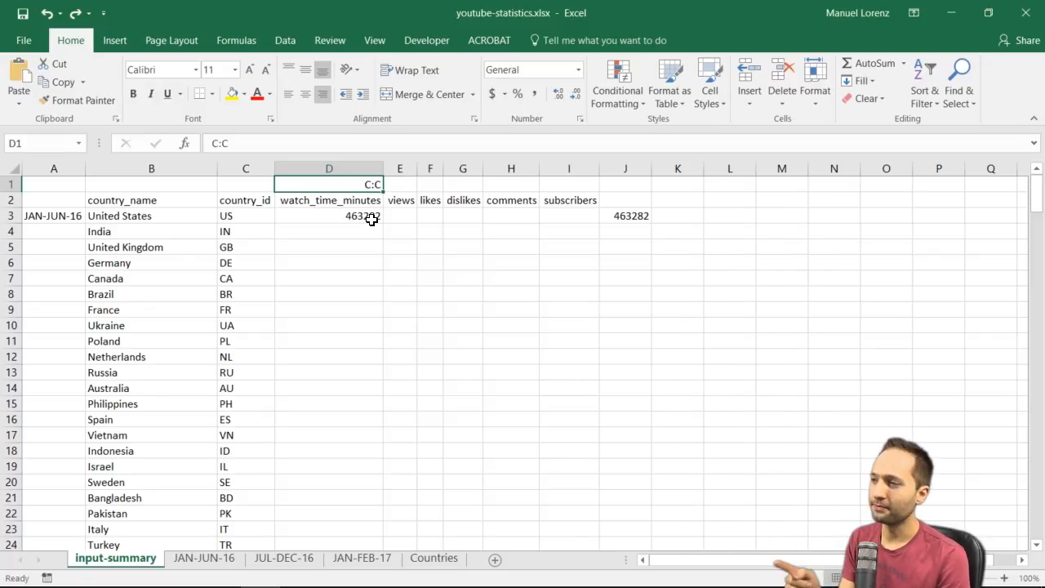
Copy the INDIRECT("'"&A3&"'!"& part of the D3 formula over the 'JAN-JUN-16'! sheet reference in the MATCH lookup array
click(372, 219)
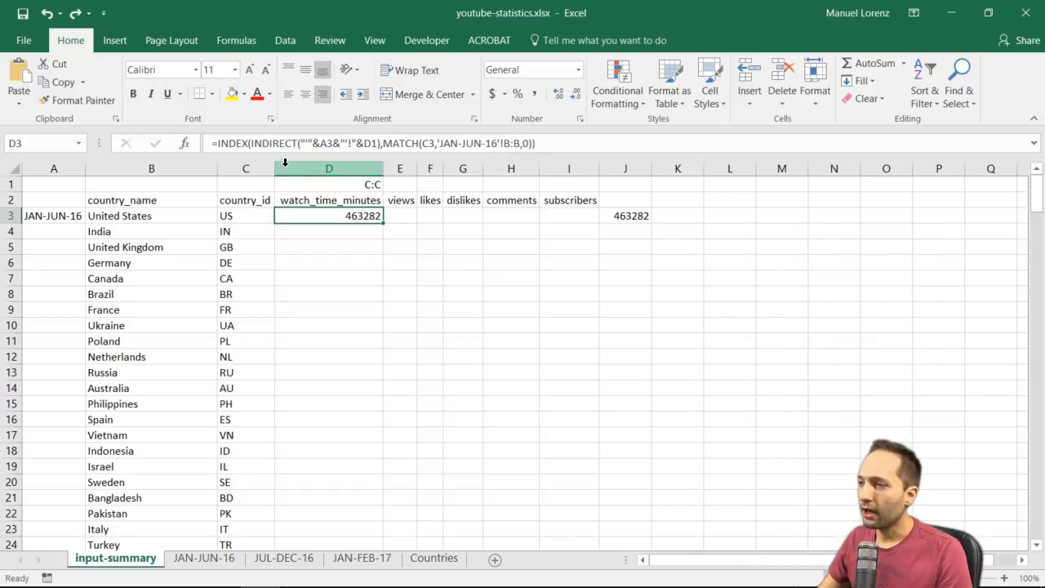
click(251, 142)
drag(261, 143, 368, 149)
key(ctrl+c)
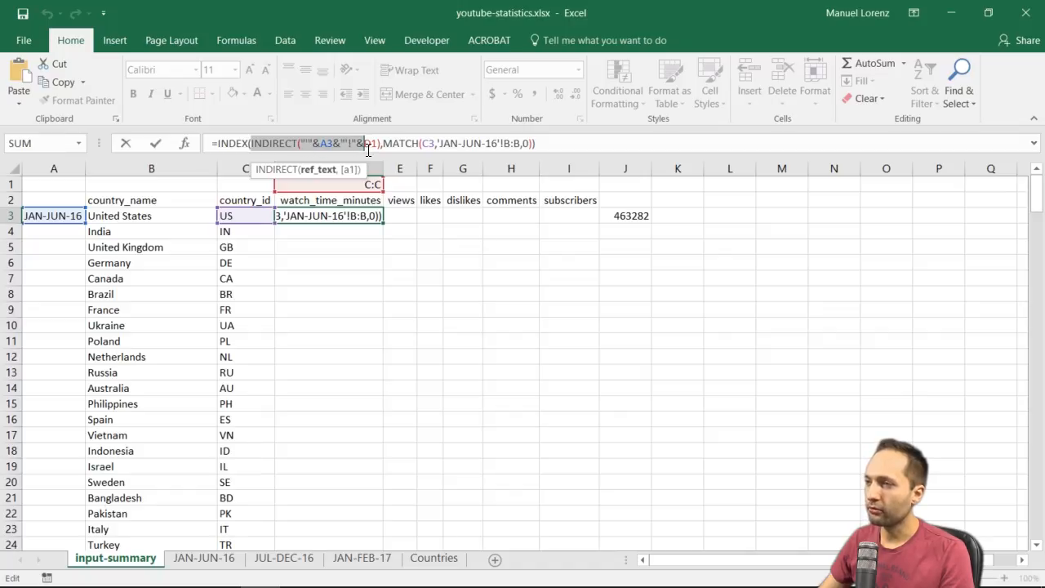
click(437, 145)
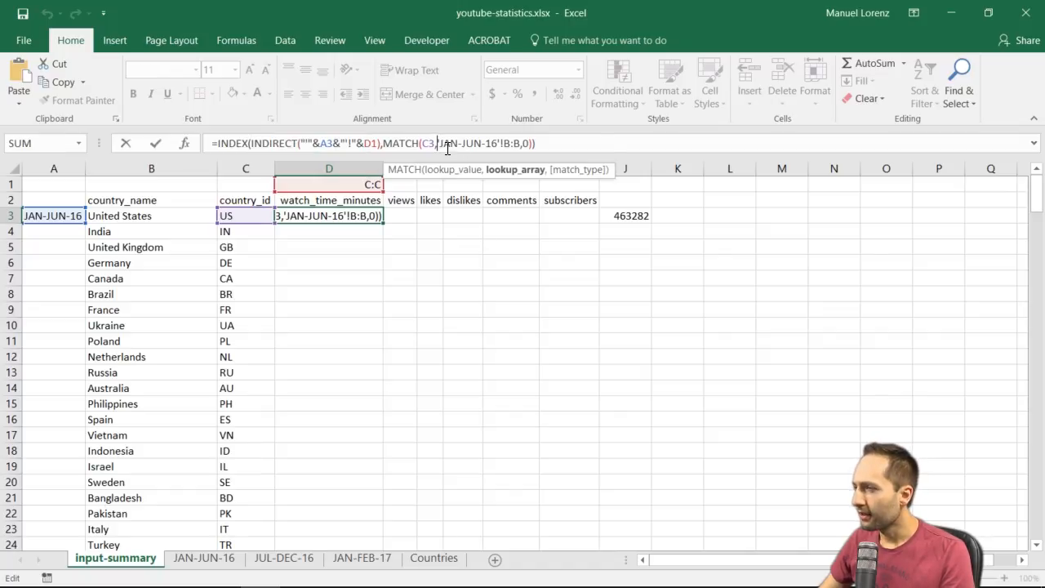
key(shift+Right)
key(shift+Right)
key(shift+Right)
key(shift+Right)
key(shift+Right)
key(shift+Right)
key(shift+Right)
key(shift+Right)
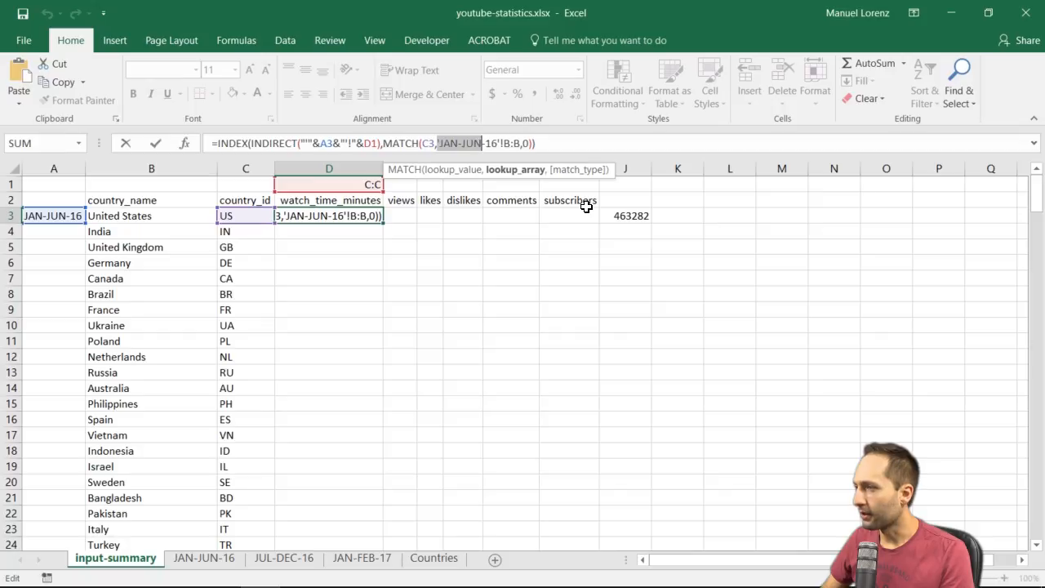
key(shift+Right)
key(shift+Right)
key(shift+Right)
key(shift+Right)
key(shift+Right)
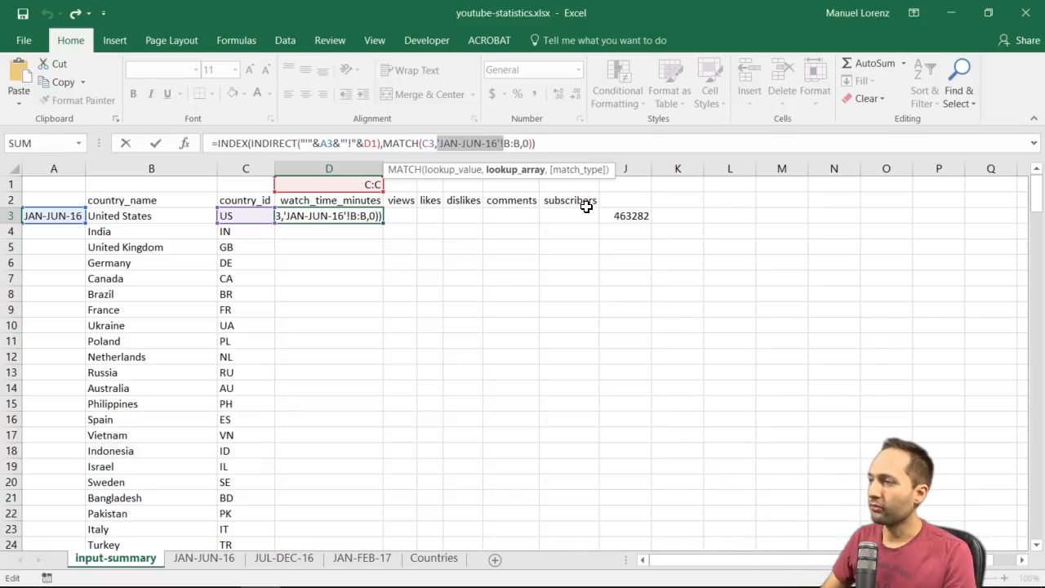
key(ctrl+v)
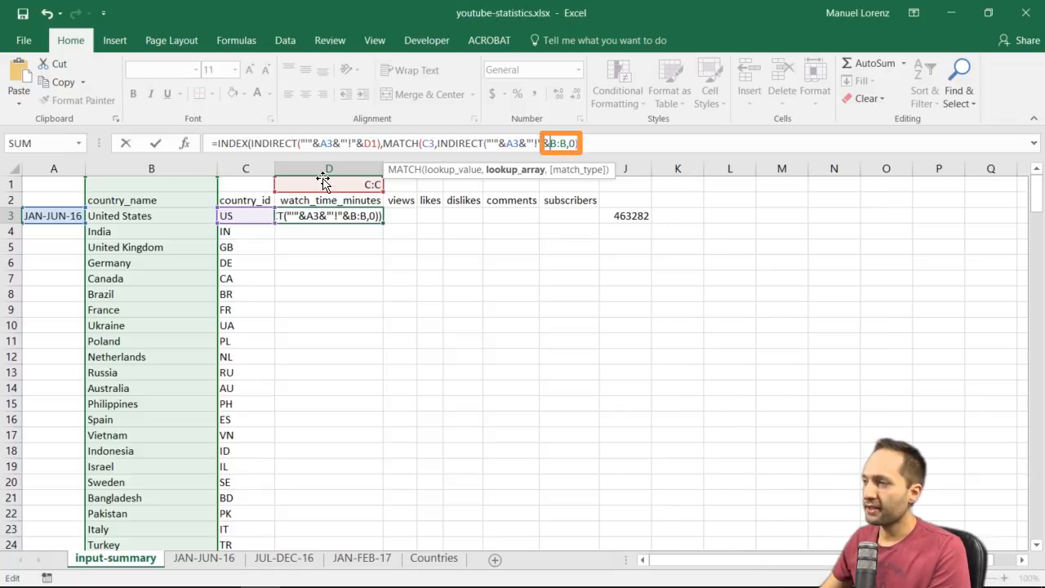
Put B:B in quotation marks, close the second INDIRECT function with a parenthesis and enter the D3 formula
click(551, 143)
text(")
click(573, 143)
text(")
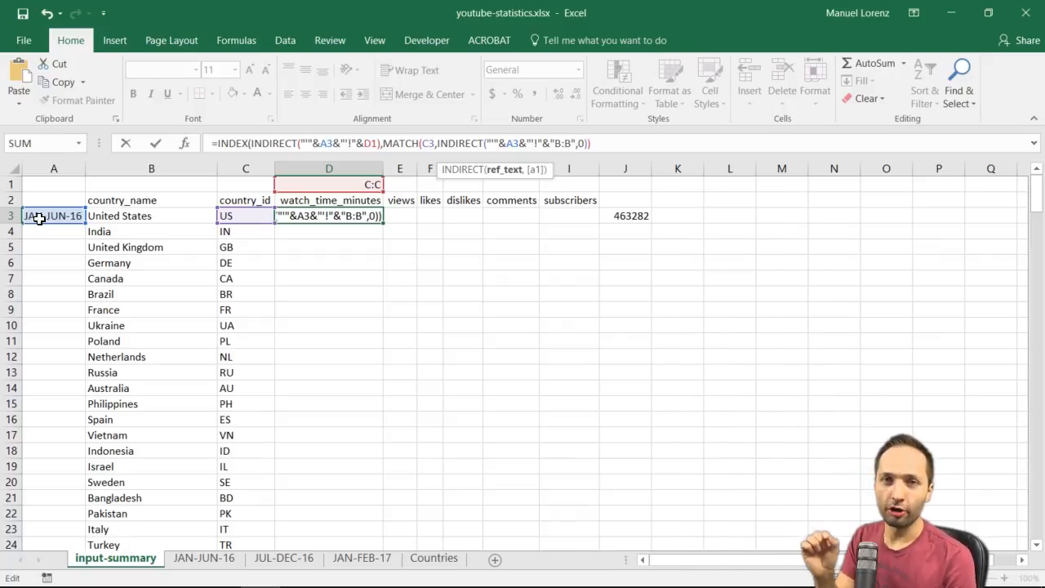
text())
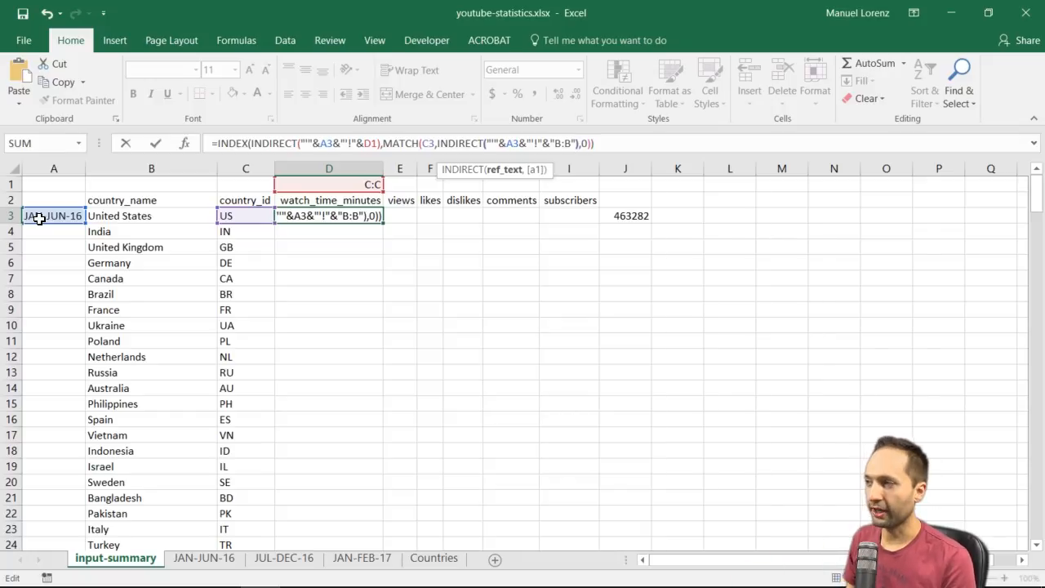
key(Return)
key(Up)
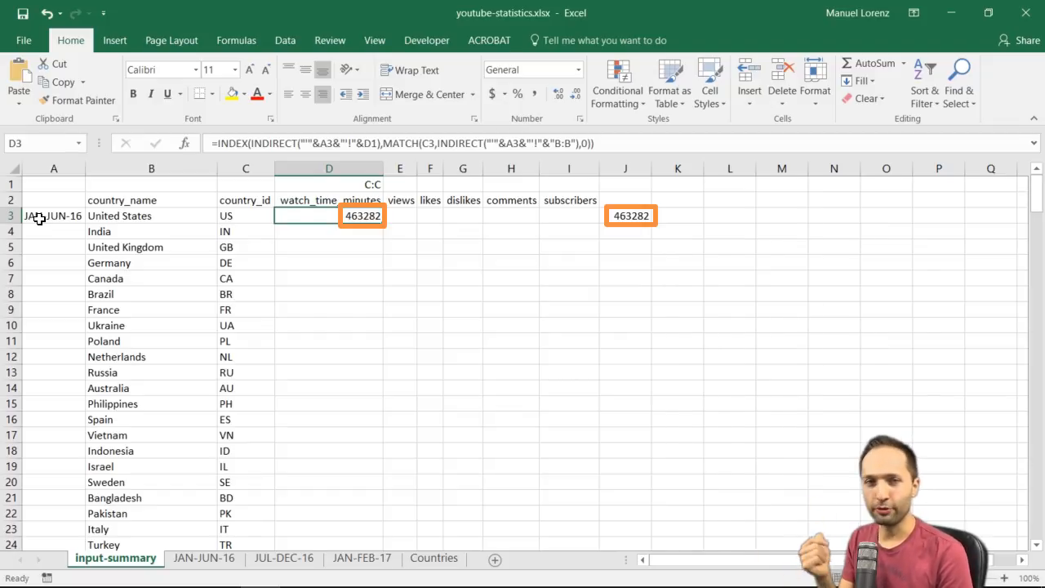
Try JUL-DEC-16 as the sheet name in A3 and check the result in formula cell D3
click(39, 219)
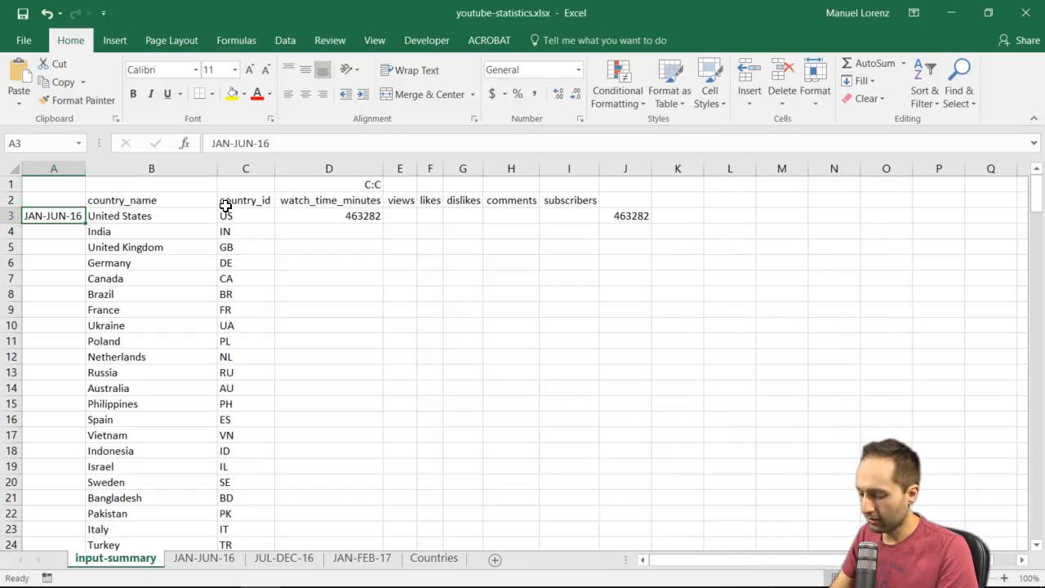
text(JUL-DEC-16)
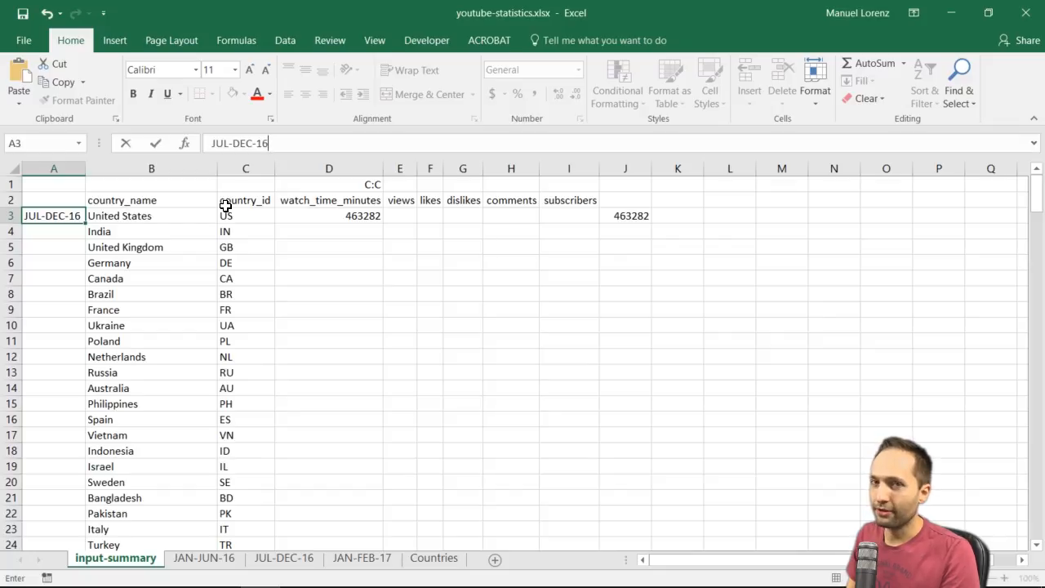
key(Return)
scroll(225, 205, down, 1)
scroll(375, 235, up, 1)
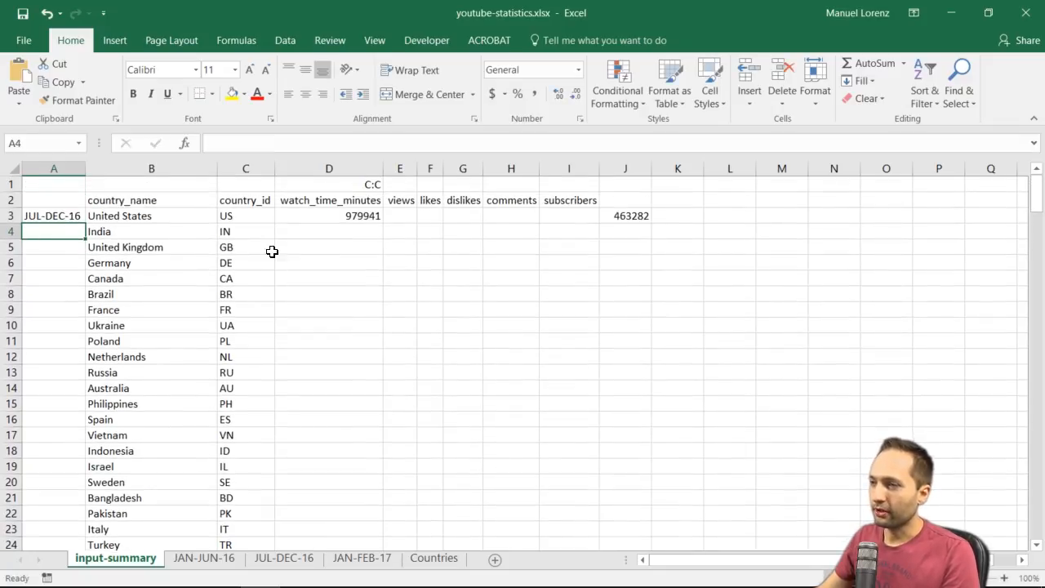
click(325, 217)
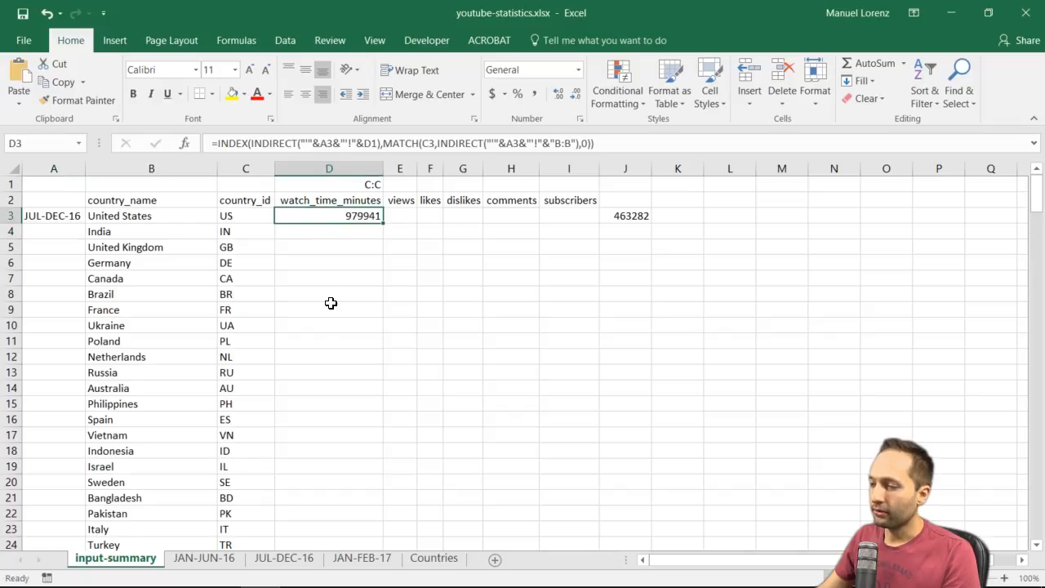
Compare the result with the United States watch time on the JUL-DEC-16 sheet and undo the sheet name change in A3
click(263, 559)
click(290, 216)
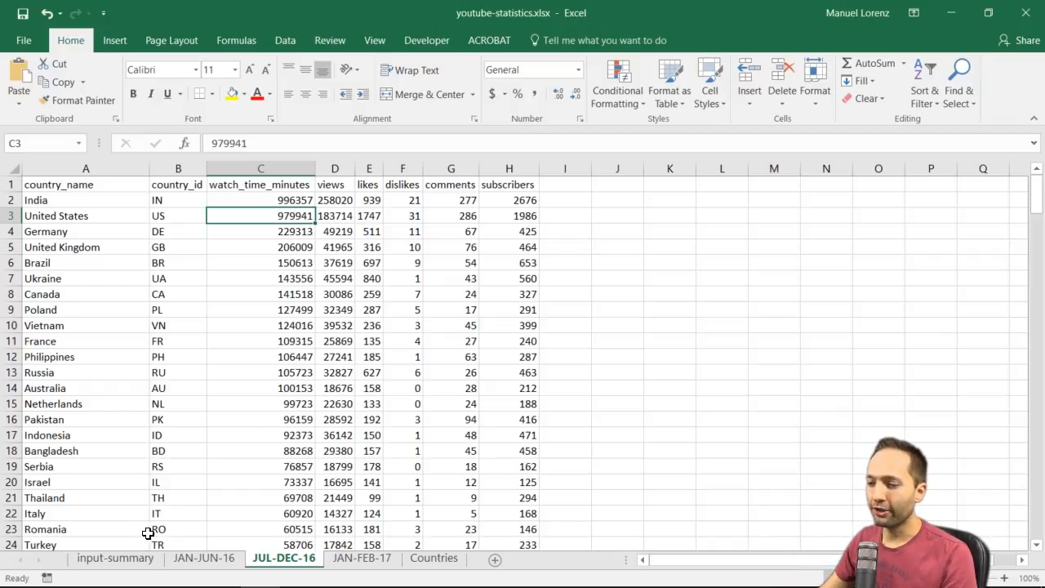
click(126, 557)
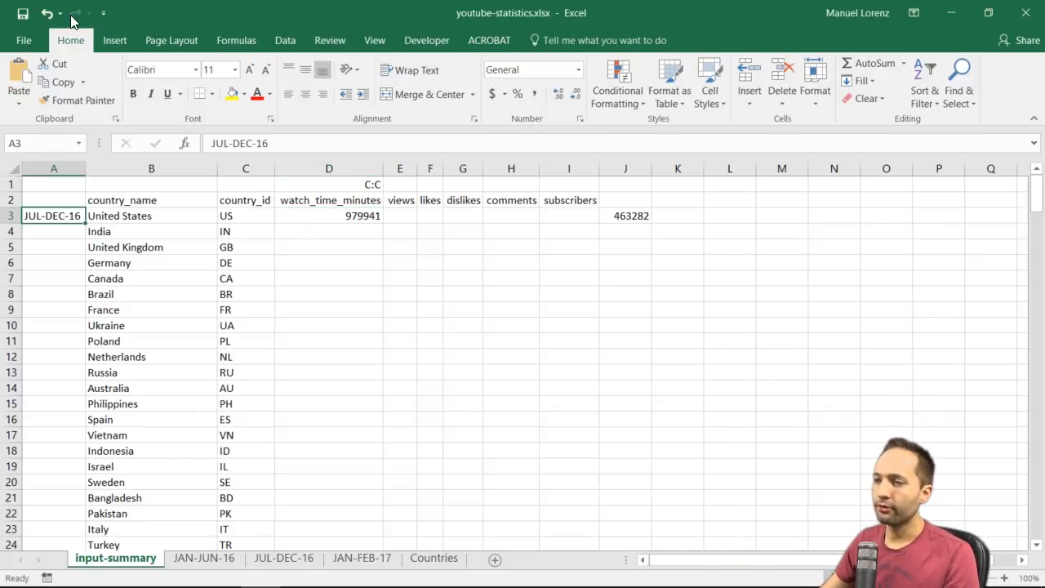
key(ctrl+z)
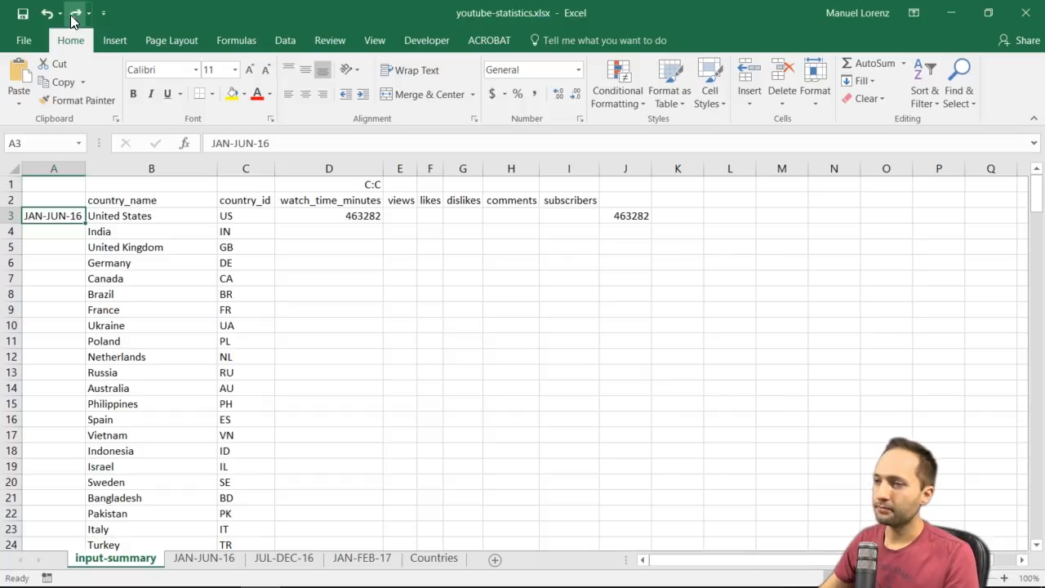
Wrap the D3 formula in IFERROR with 0 as the value if error, accepting the suggested closing parenthesis
click(359, 213)
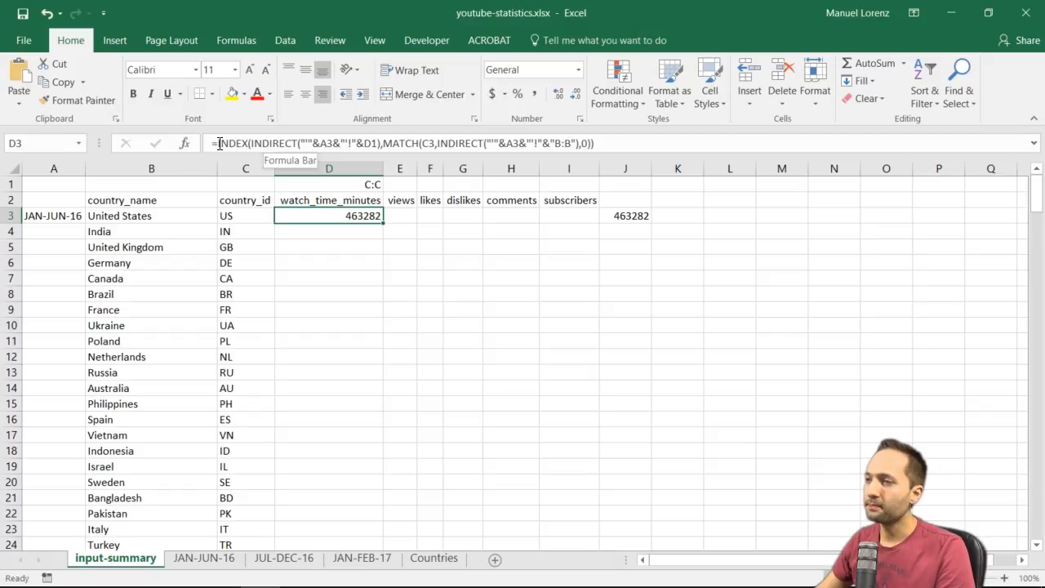
click(218, 144)
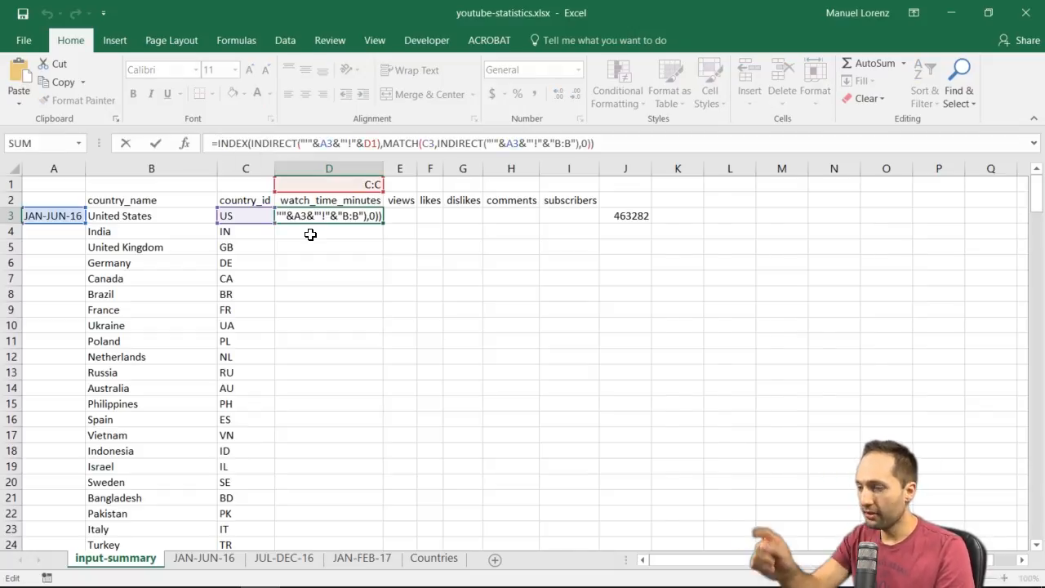
text(if)
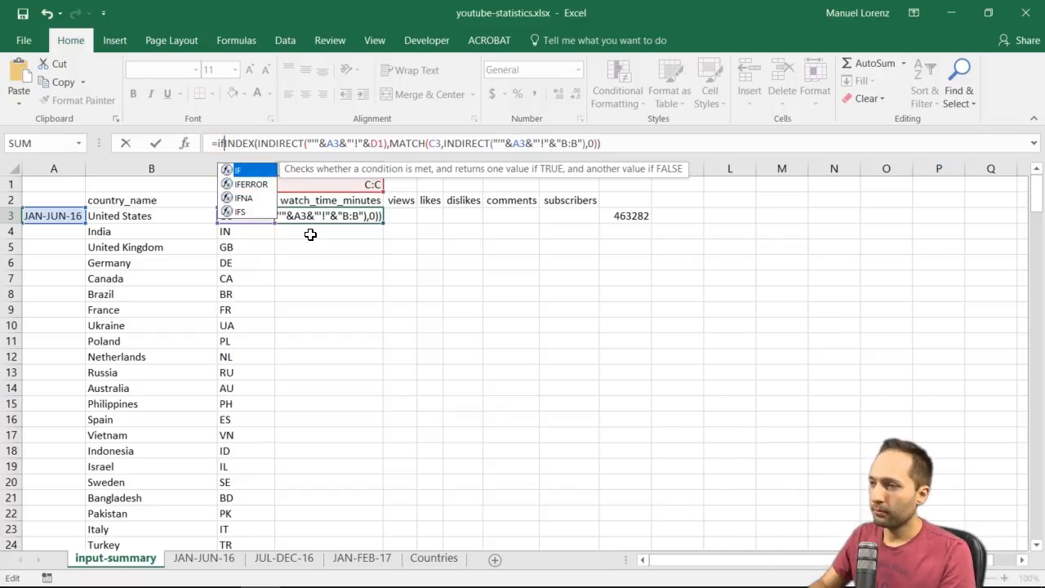
key(Down)
key(Tab)
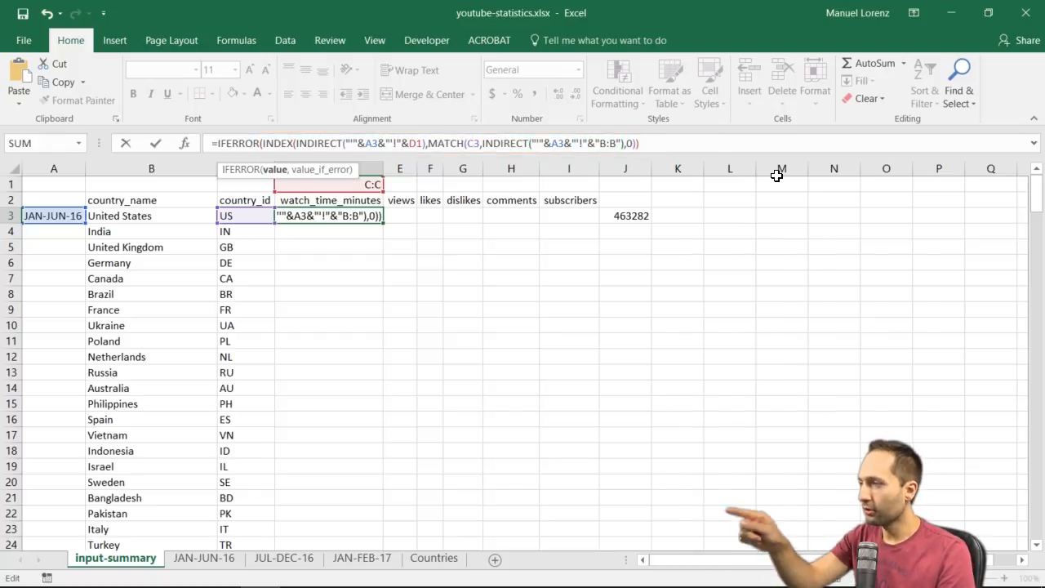
text(,)
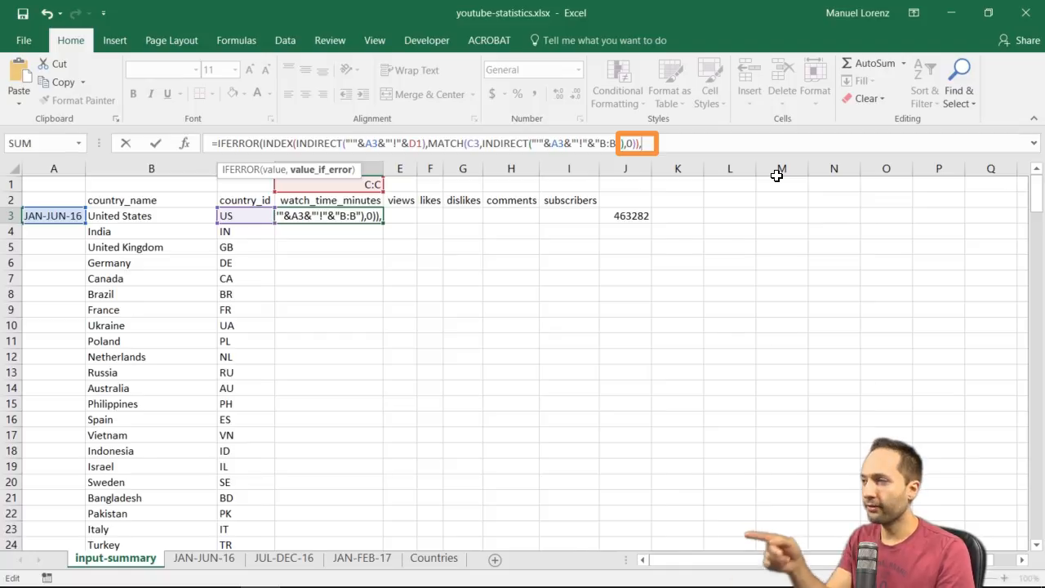
text(0)
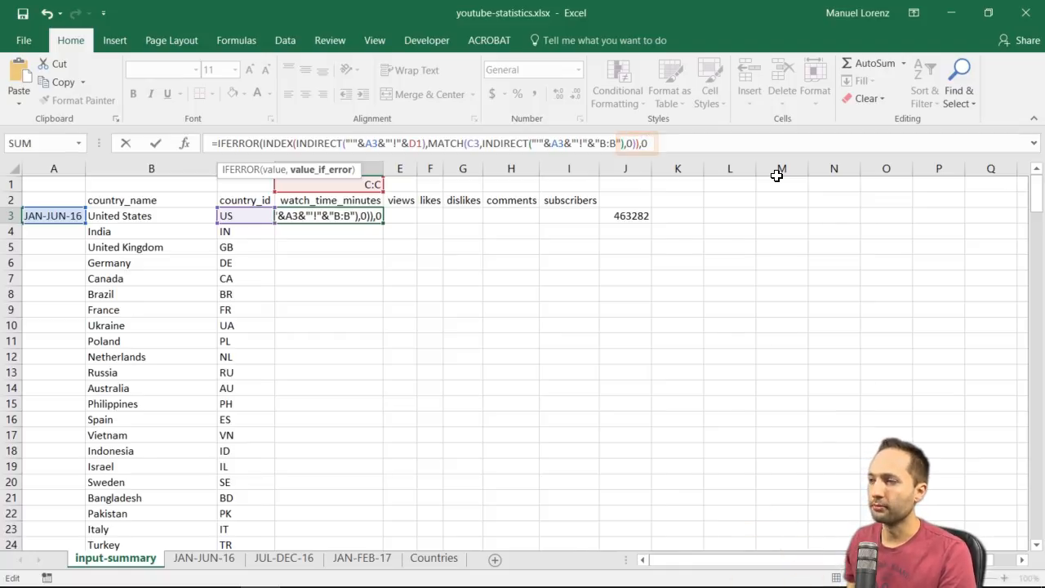
key(Return)
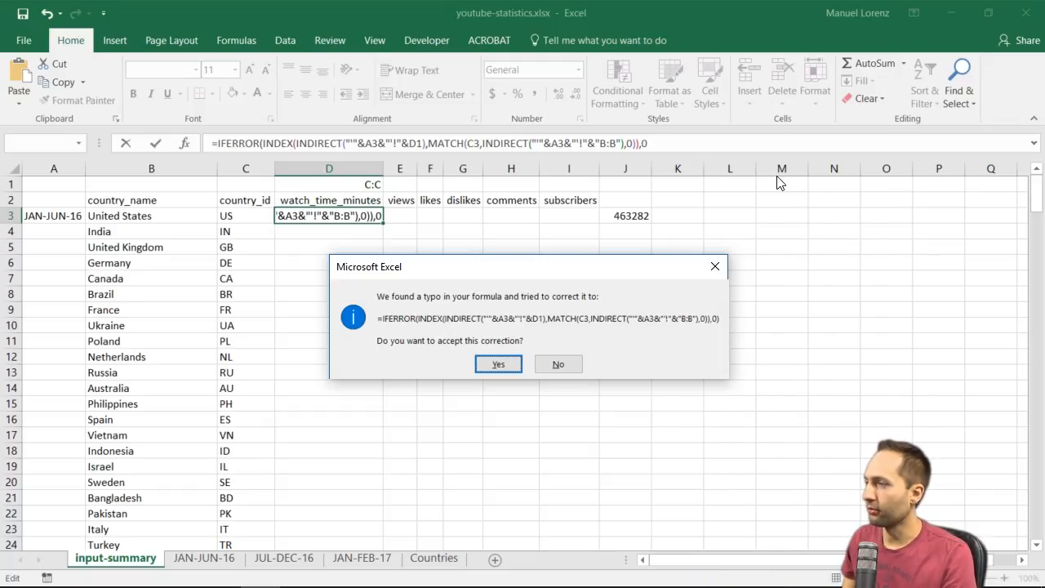
key(Return)
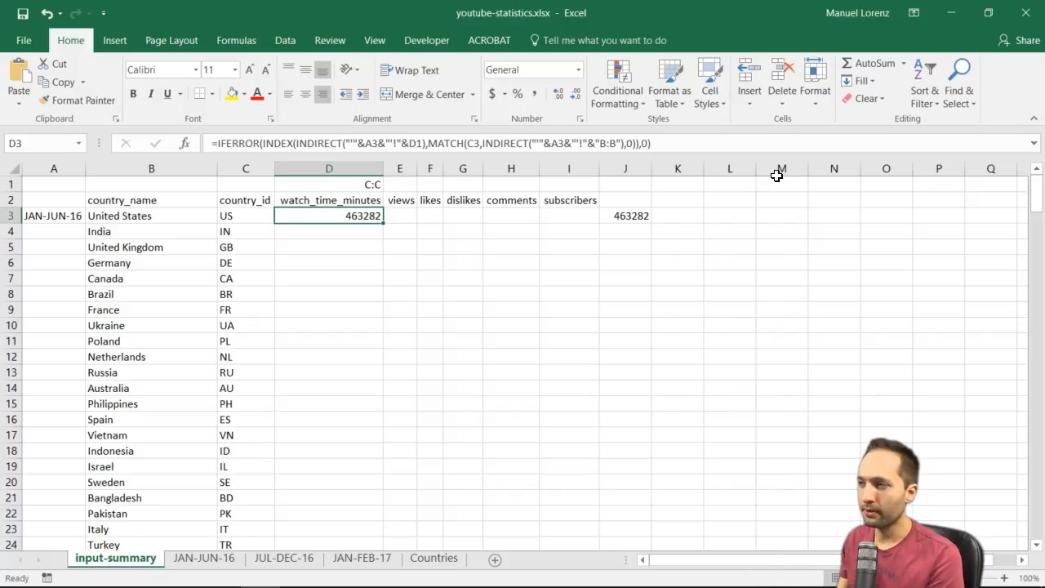
Examine the cell references in D3, try filling the formula down to D4, inspect its references and undo the fill
key(F2)
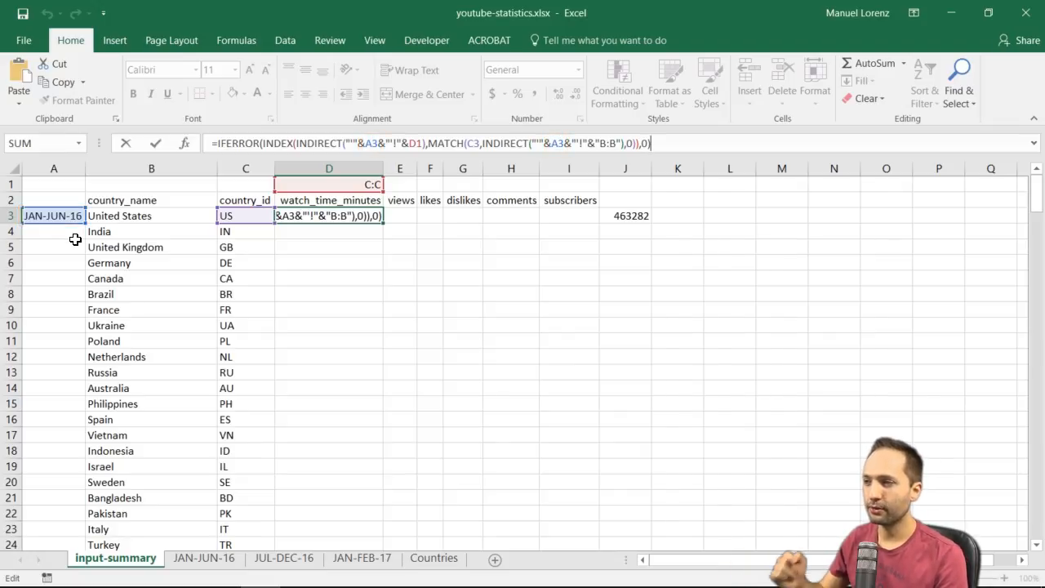
key(ctrl+Return)
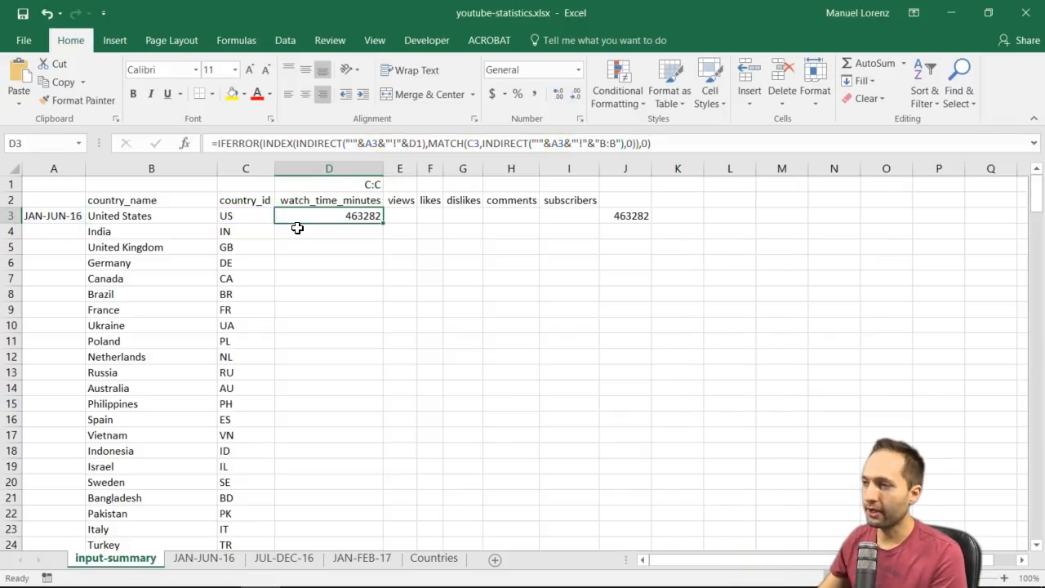
key(shift+Down)
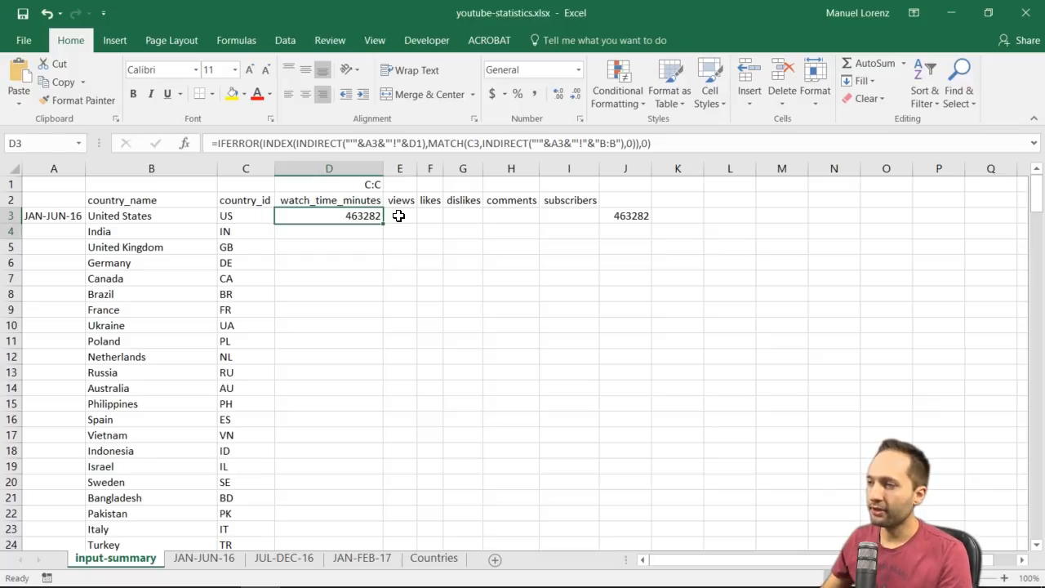
key(ctrl+d)
key(Down)
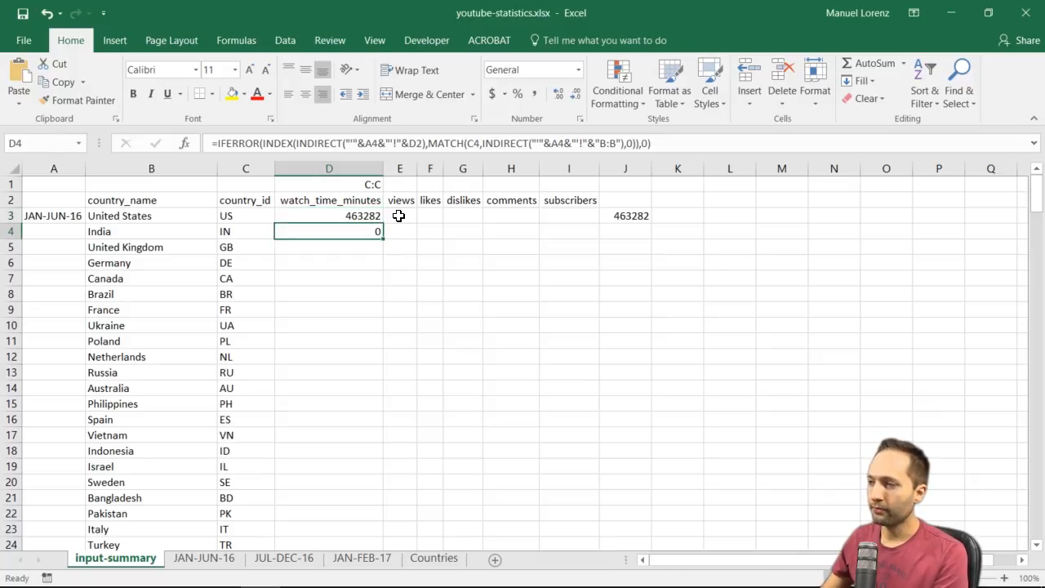
key(F2)
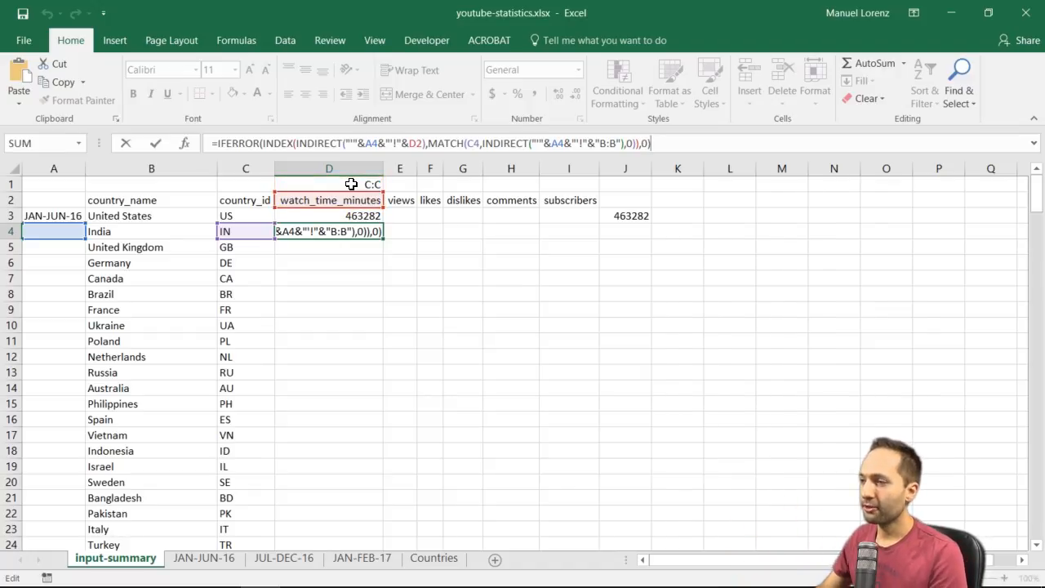
key(Escape)
key(ctrl+z)
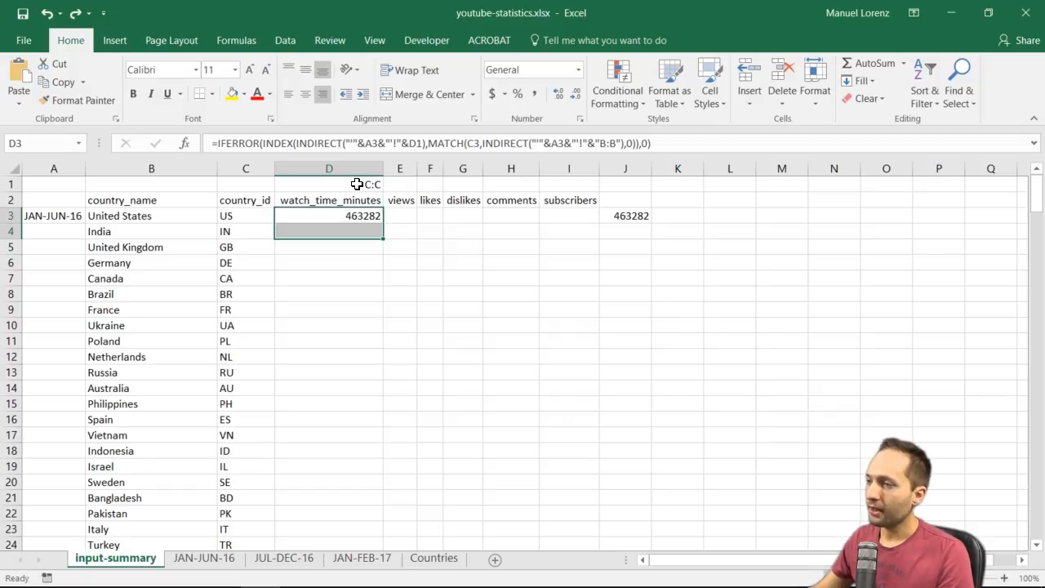
Make both A3 references in the INDIRECT functions of the D3 formula absolute as $A$3
click(333, 216)
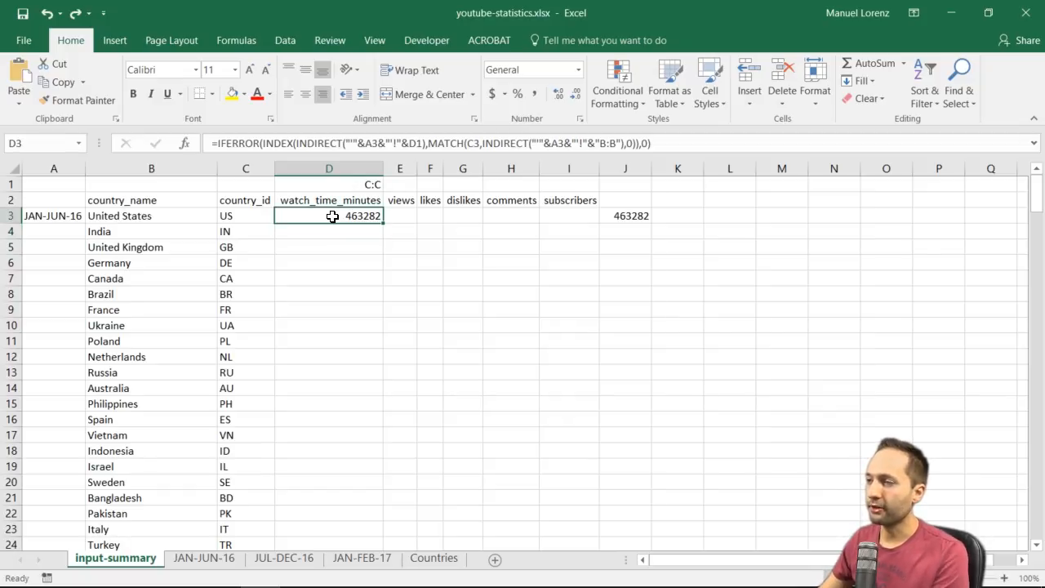
double_click(332, 216)
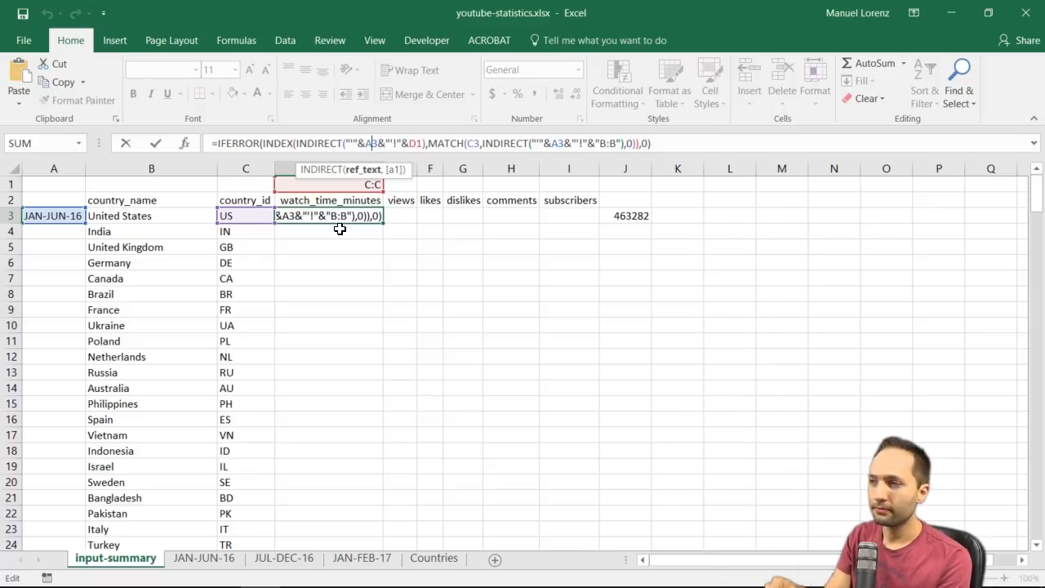
key(F4)
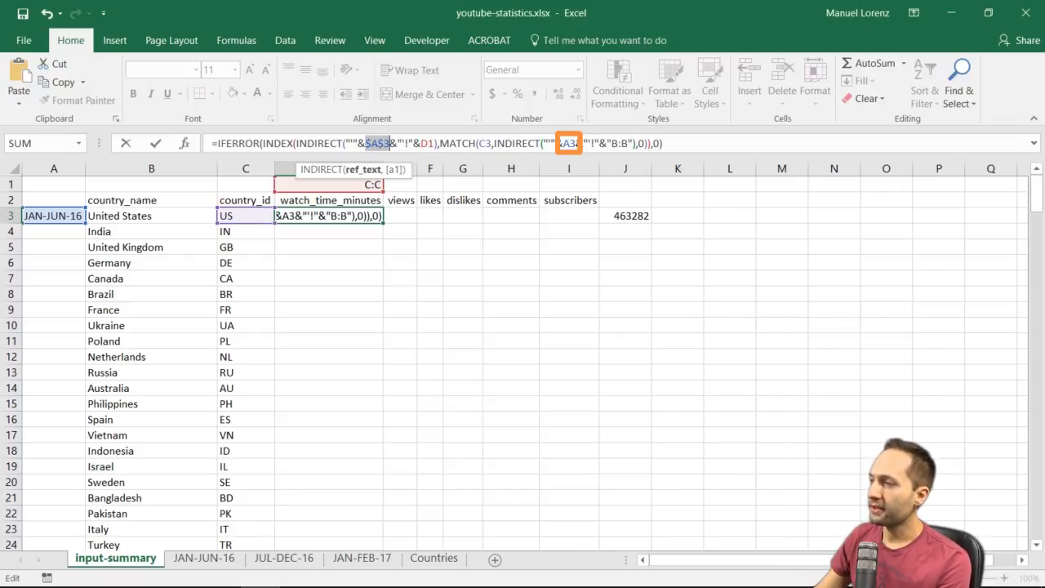
click(569, 143)
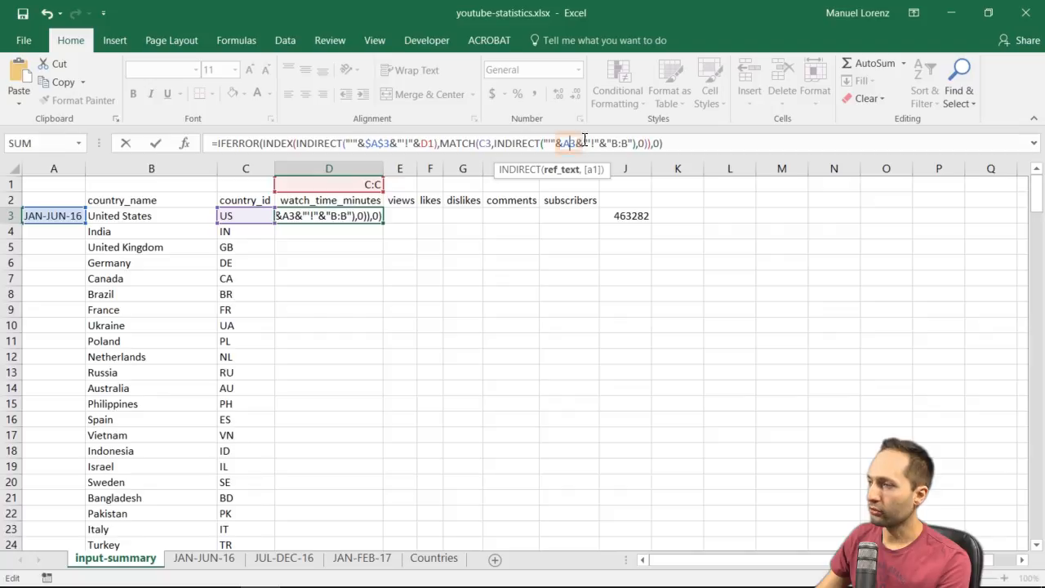
key(F4)
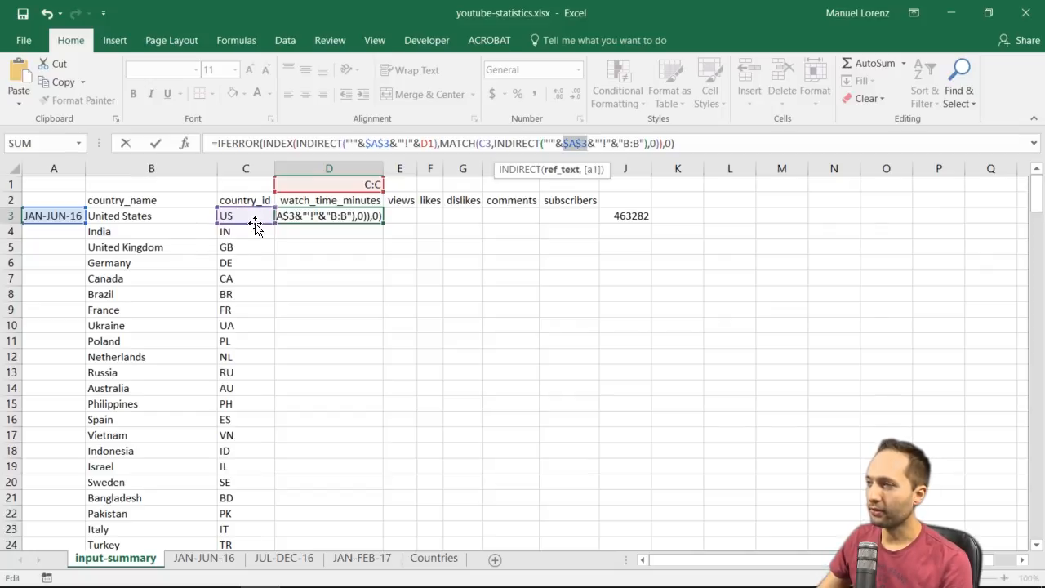
Lock the MATCH lookup value as $C3 and the column reference as D$1, and enter the D3 formula
click(481, 143)
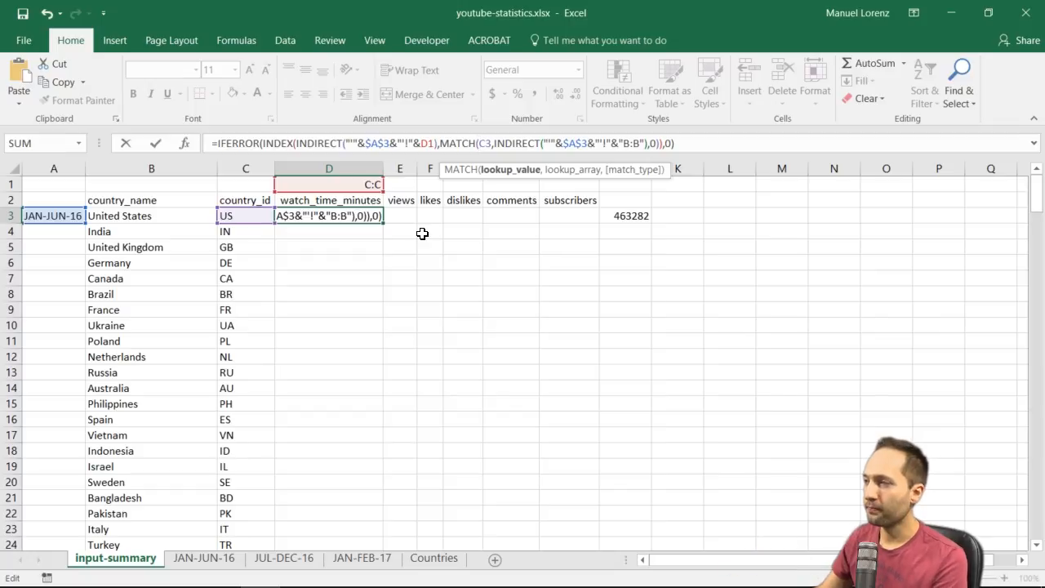
key(F4)
key(F4)
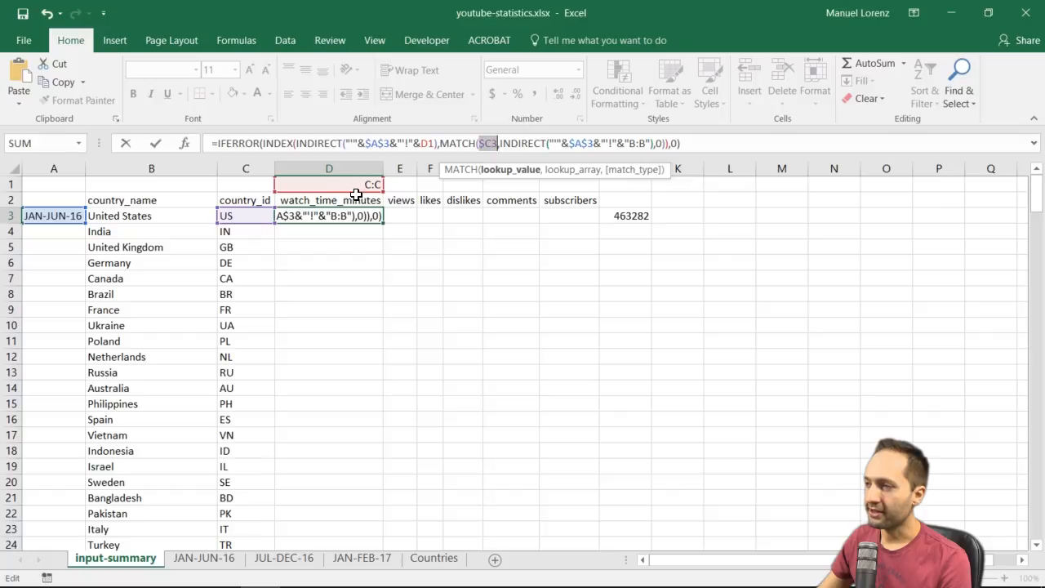
click(425, 145)
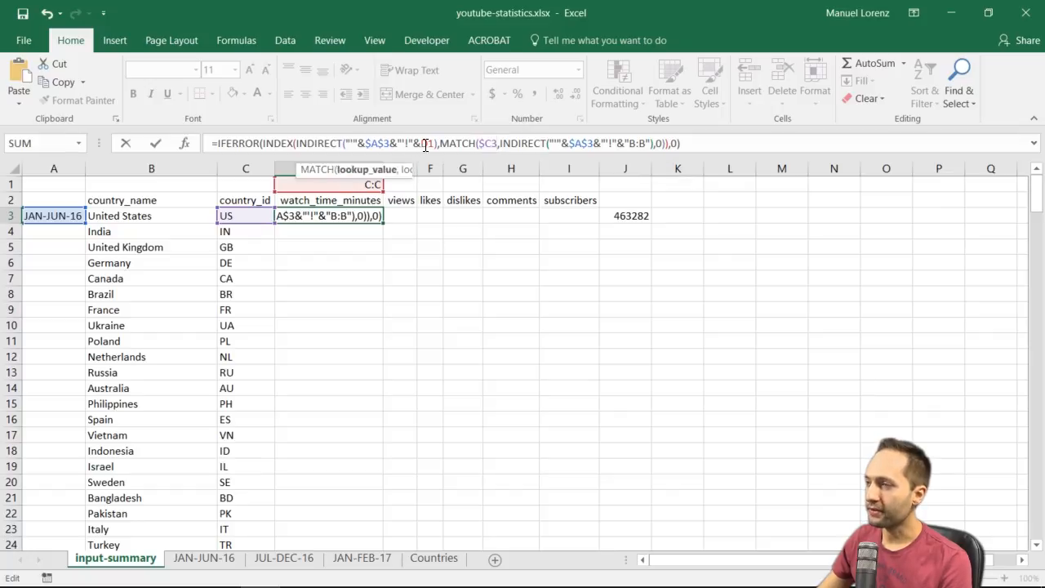
drag(395, 173, 800, 182)
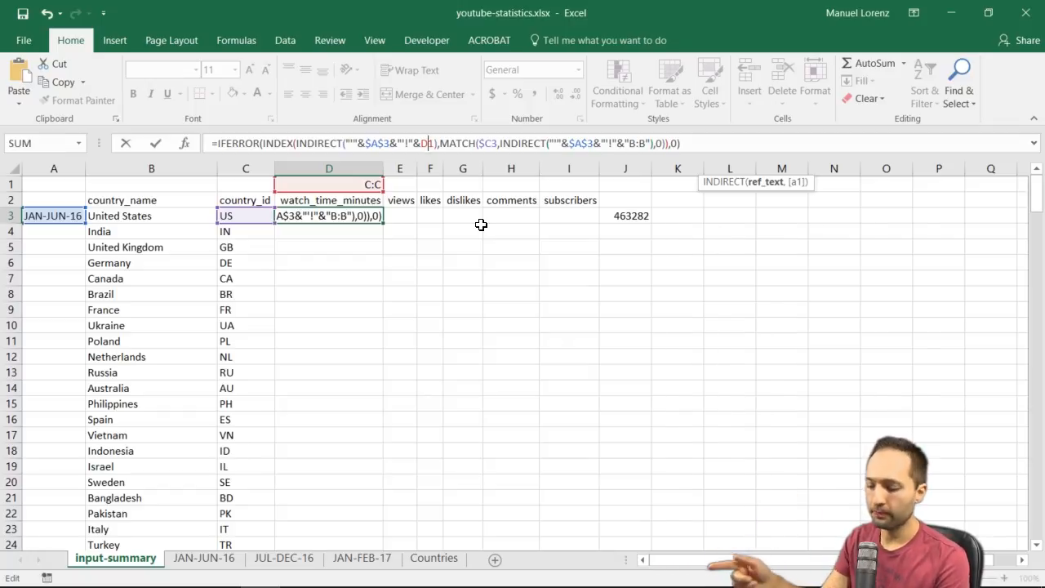
key(F4)
key(F4)
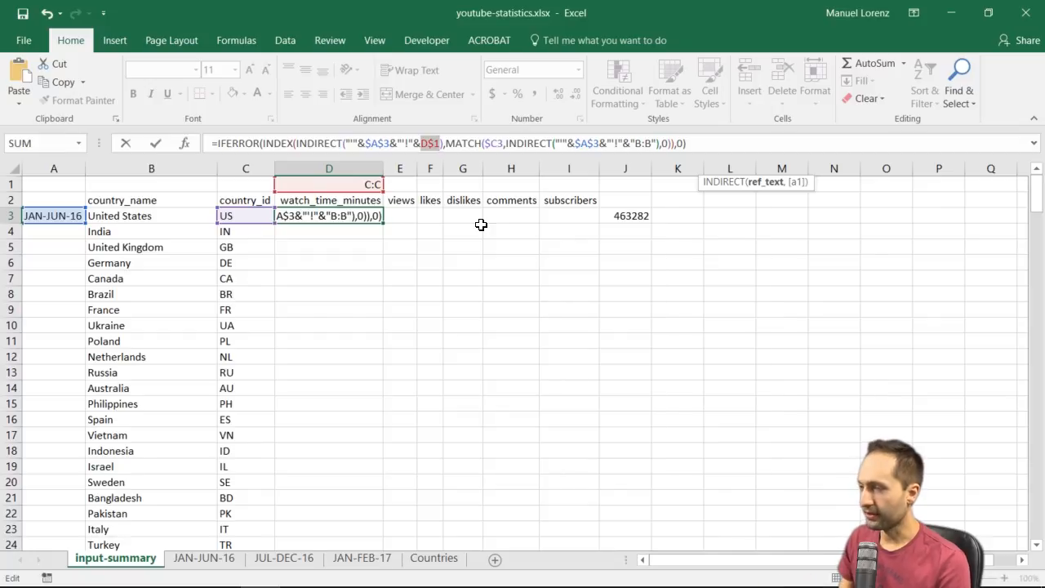
key(Return)
key(Up)
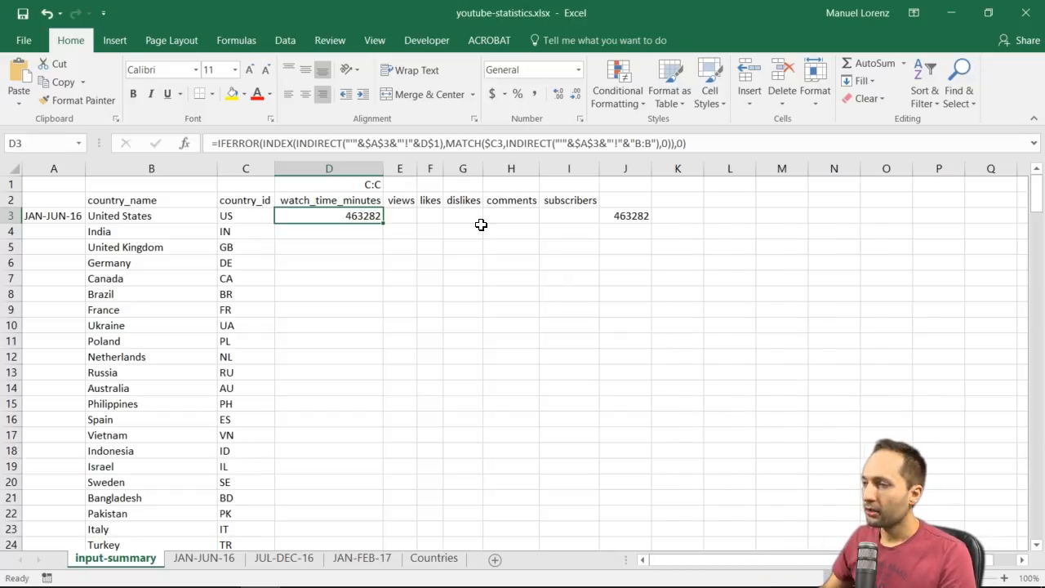
Fill the D3 formula across all countries and metrics in the range D3:I218
key(shift+Down)
key(shift+Down)
key(shift+Down)
key(shift+Down)
key(shift+Down)
key(shift+Down)
key(shift+Down)
key(shift+Down)
key(shift+Down)
key(shift+Down)
key(shift+Down)
key(shift+Down)
key(shift+Down)
key(shift+Down)
key(shift+Down)
key(shift+Down)
key(shift+Down)
key(shift+Down)
key(shift+Down)
key(shift+Down)
key(shift+Down)
key(shift+Down)
key(shift+Down)
key(shift+Down)
key(shift+Down)
key(shift+Down)
key(shift+Down)
key(shift+Down)
key(shift+Down)
key(shift+Down)
key(shift+Down)
key(shift+Down)
key(shift+Down)
key(shift+Down)
key(shift+Down)
key(shift+Down)
key(shift+Down)
key(shift+Down)
key(shift+Down)
key(shift+Down)
key(shift+Down)
key(shift+Down)
key(shift+Down)
key(shift+Down)
key(shift+Down)
key(shift+Down)
key(shift+Down)
key(shift+Down)
key(shift+Down)
key(shift+Down)
key(shift+Down)
key(shift+Down)
key(shift+Down)
key(shift+Down)
key(shift+Down)
key(shift+Down)
key(shift+Down)
key(shift+Down)
key(shift+Down)
key(shift+Down)
key(shift+Down)
key(shift+Down)
key(shift+Down)
key(shift+Down)
key(shift+Down)
key(shift+Down)
key(shift+Down)
key(shift+Down)
key(shift+Down)
key(shift+Down)
key(shift+Down)
key(shift+Down)
key(shift+Down)
key(shift+Down)
key(shift+Down)
key(shift+Down)
key(shift+Down)
key(shift+Down)
key(shift+Down)
key(shift+Down)
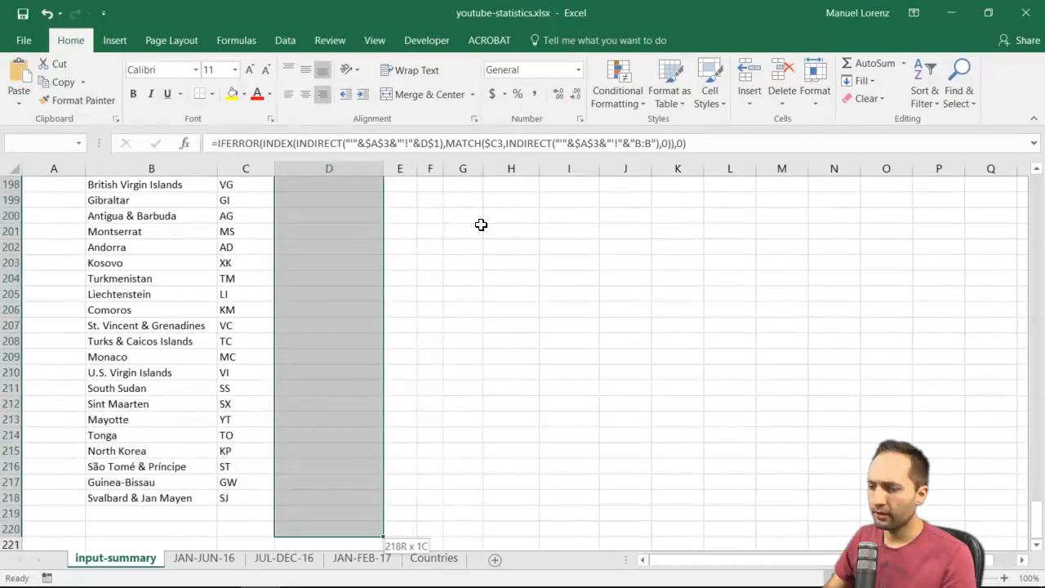
key(shift+Up)
key(shift+Up)
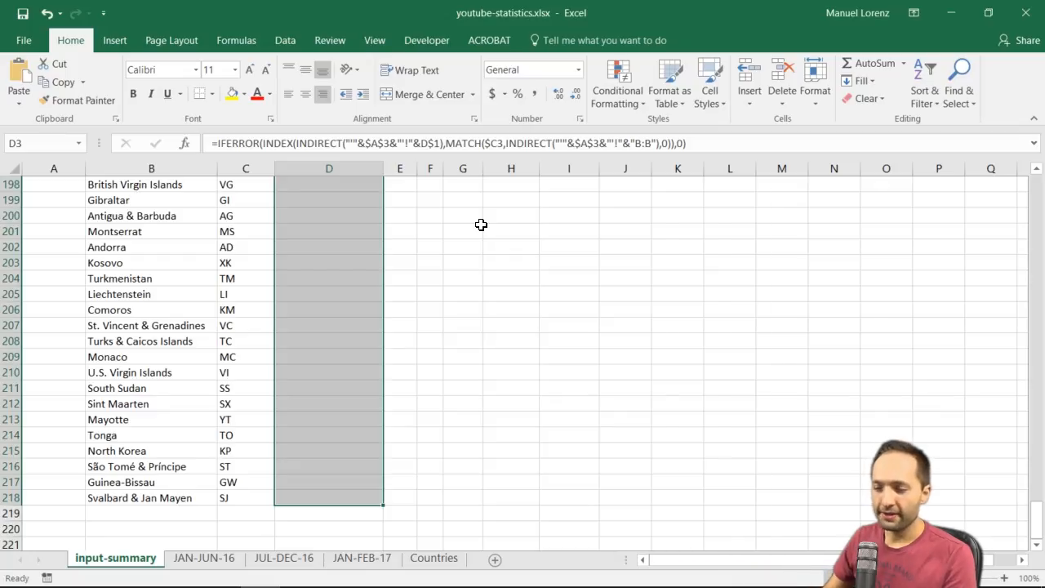
key(shift+Right)
key(shift+Right)
key(shift+Right)
key(shift+Right)
key(shift+Right)
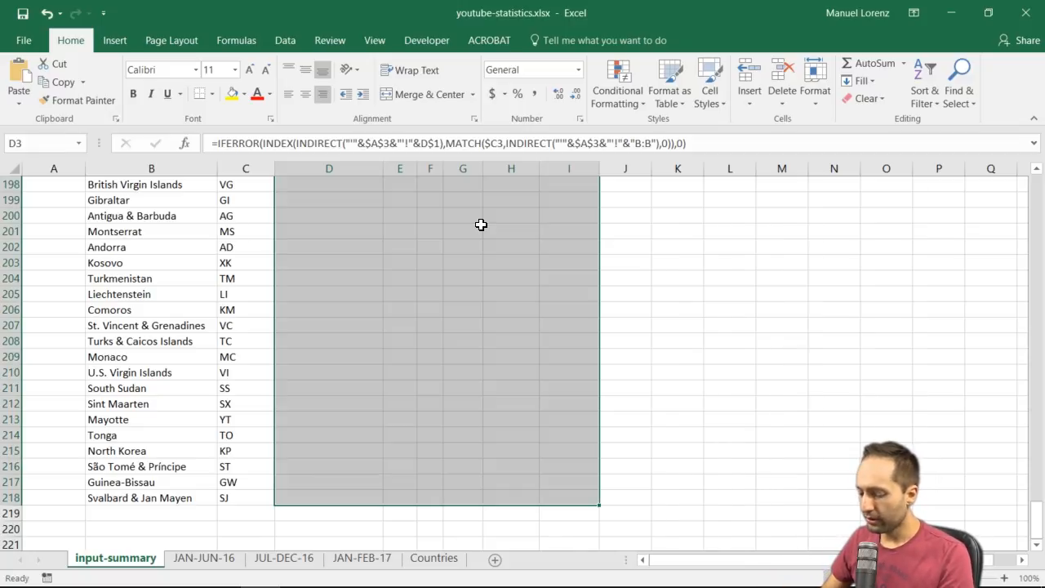
key(ctrl+v)
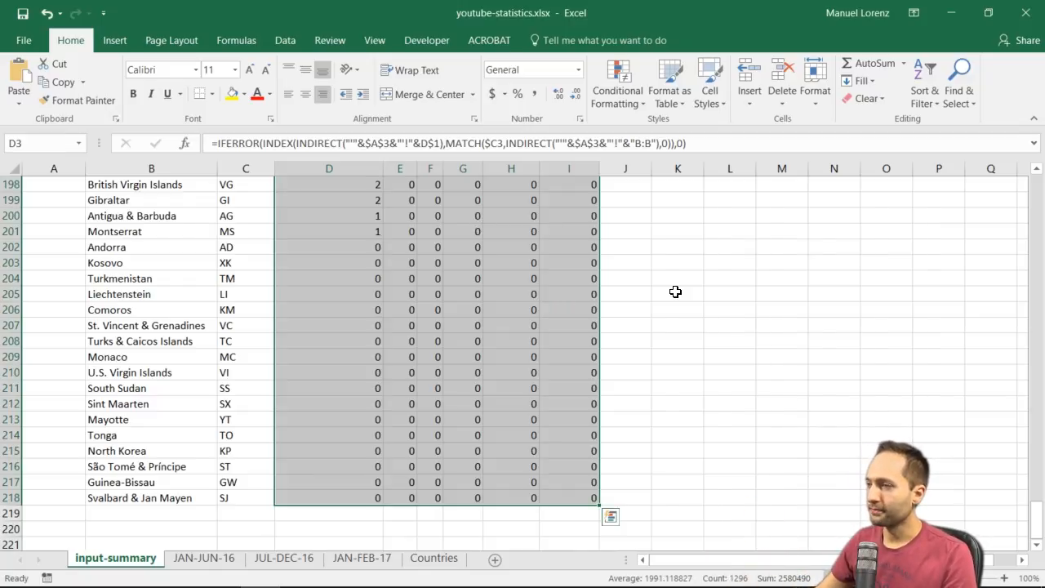
Enter the column references D:D, E:E, F:F, G:G and H:H in E1 through I1, and clear the helper formula in J3
drag(1038, 520, 1025, 181)
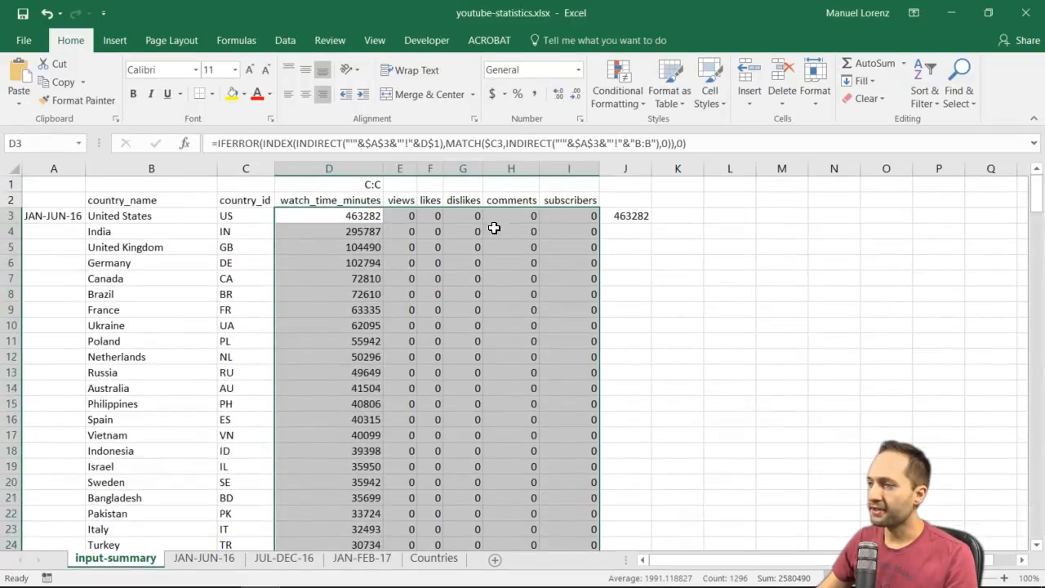
click(380, 183)
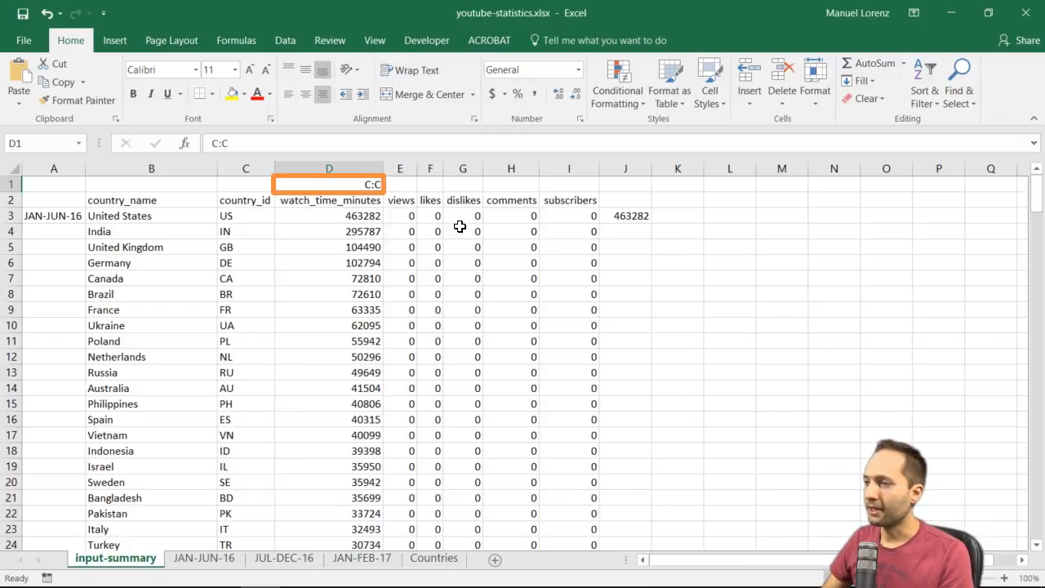
key(Right)
text(D:D)
key(Tab)
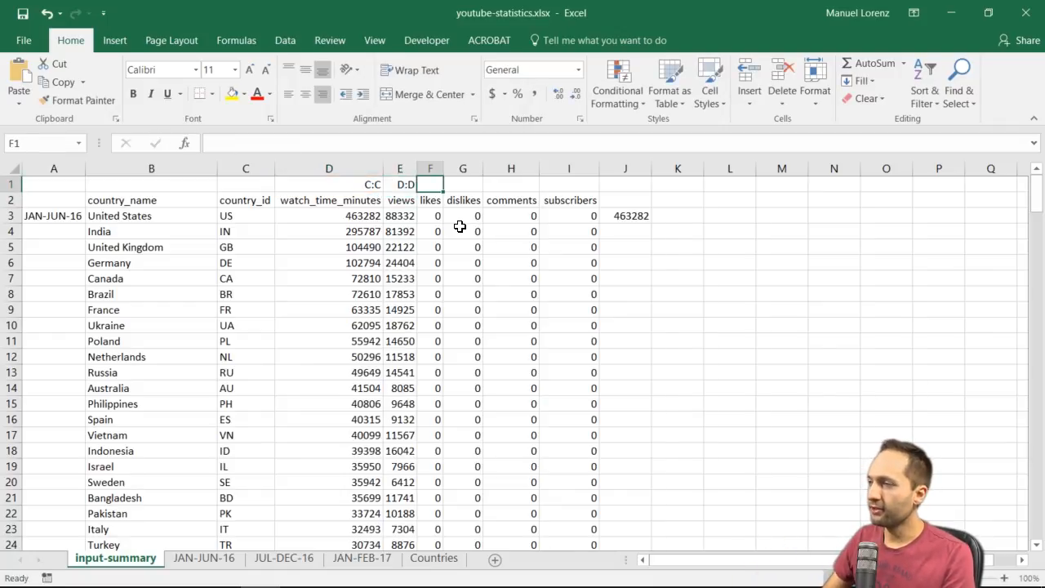
text(E:E)
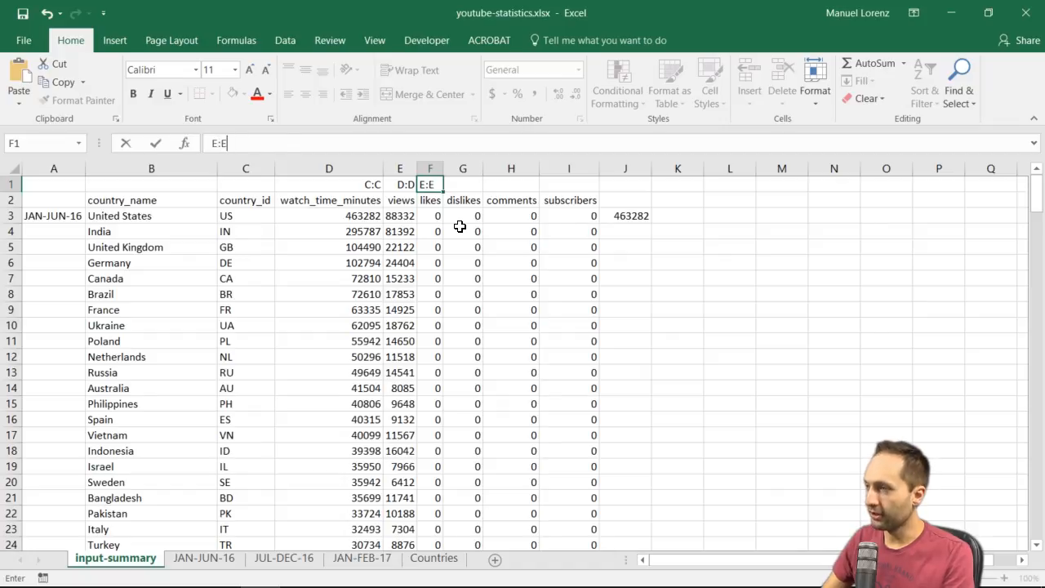
key(Tab)
text(F:F)
key(Tab)
text(G;)
text(:G)
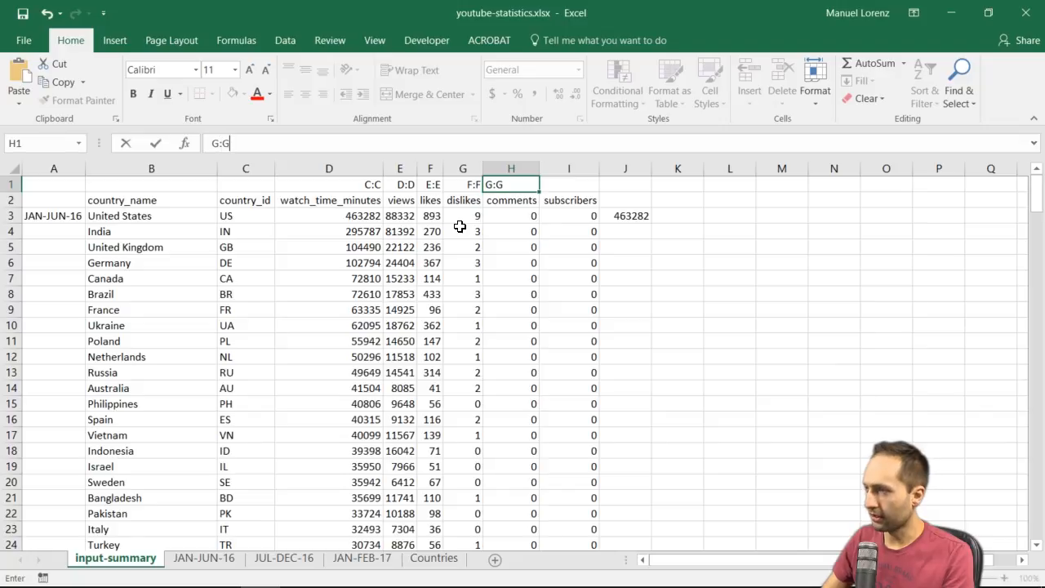
key(Tab)
text(H:H)
key(ctrl+Return)
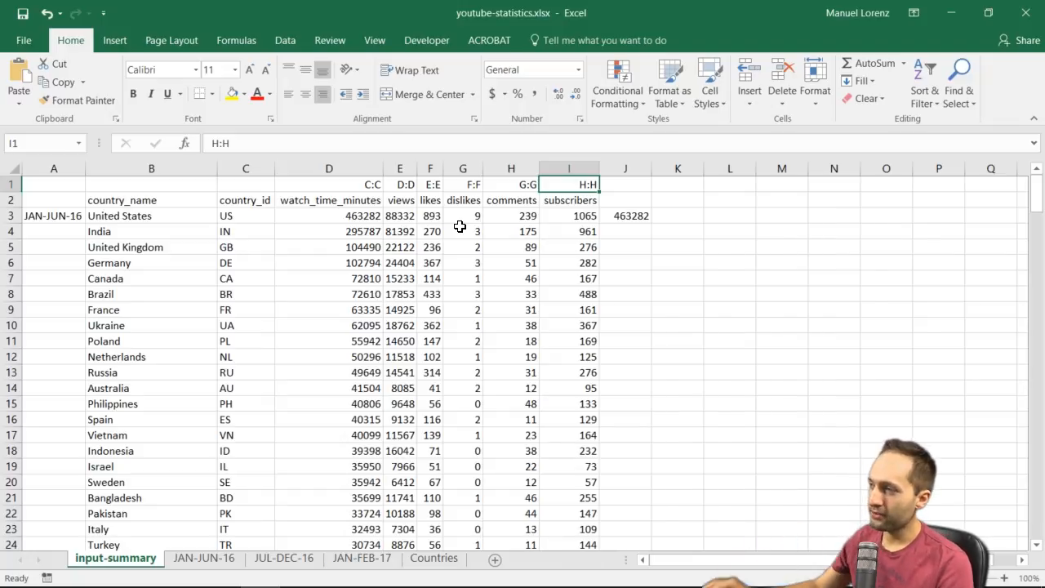
click(630, 213)
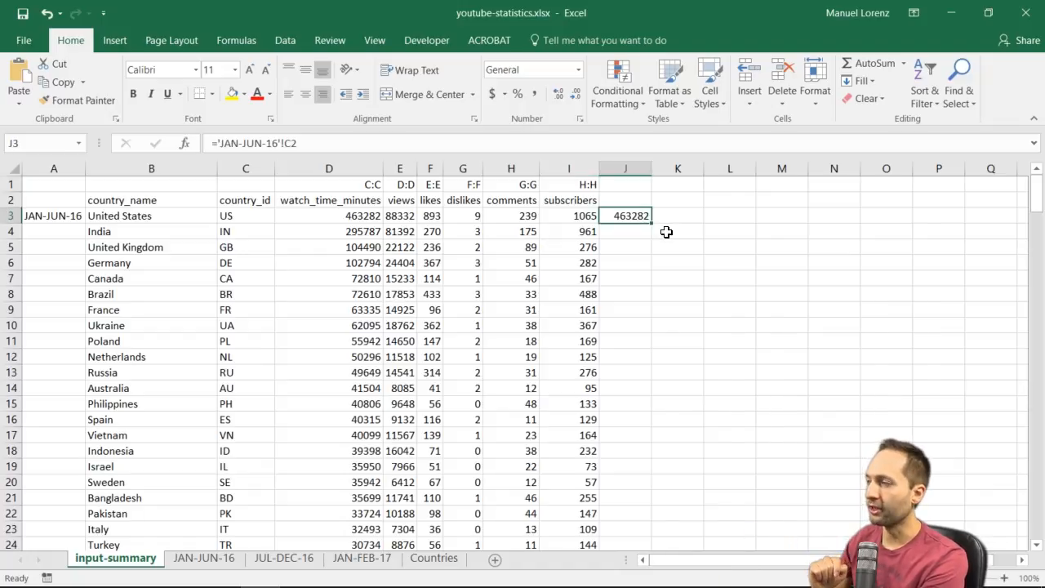
key(Delete)
Replace every $A$3 with $A3 in the formulas of D3:I218
click(343, 215)
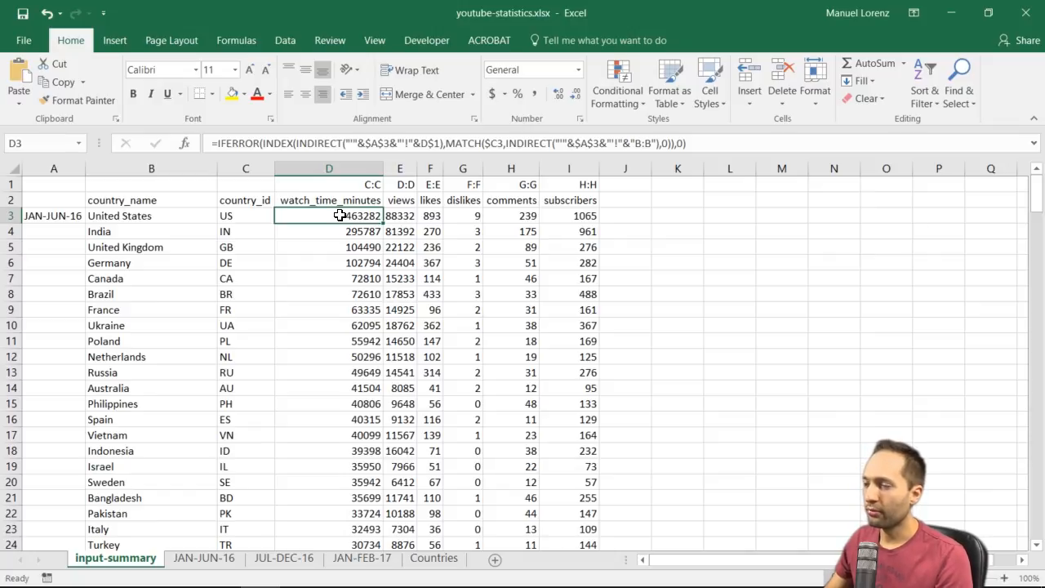
key(ctrl+shift+Right)
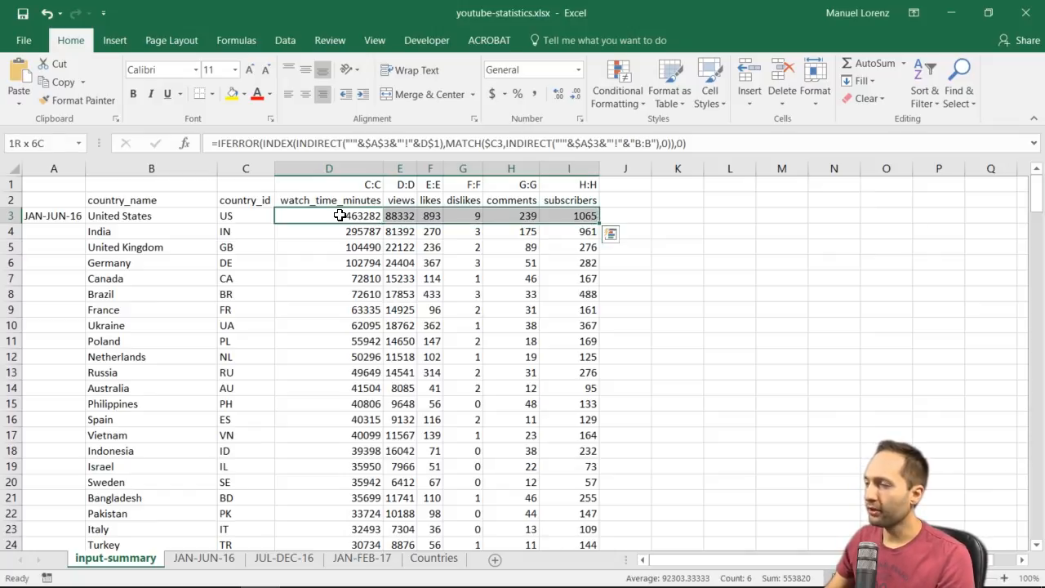
key(ctrl+shift+Down)
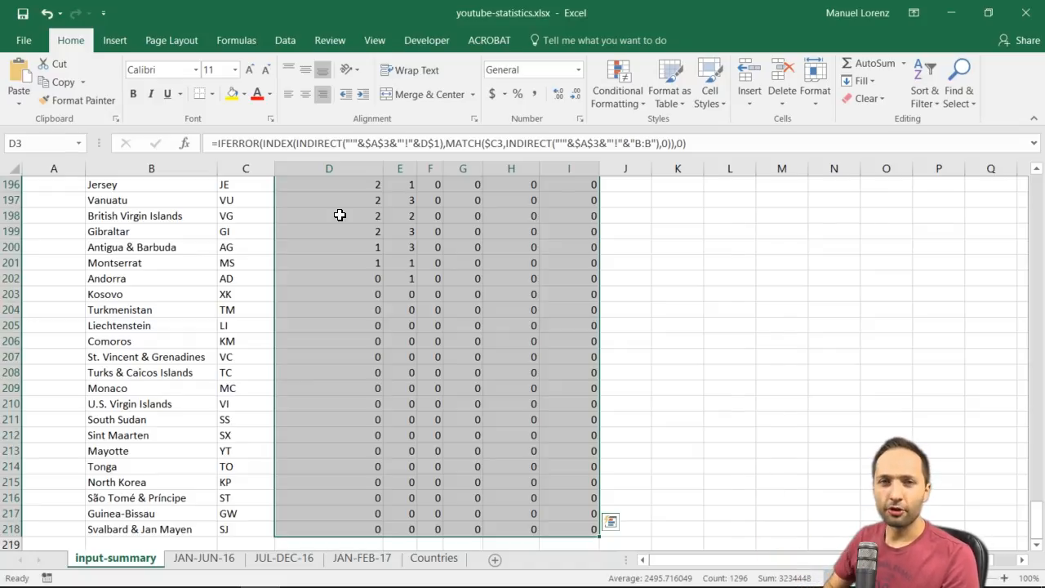
key(ctrl+h)
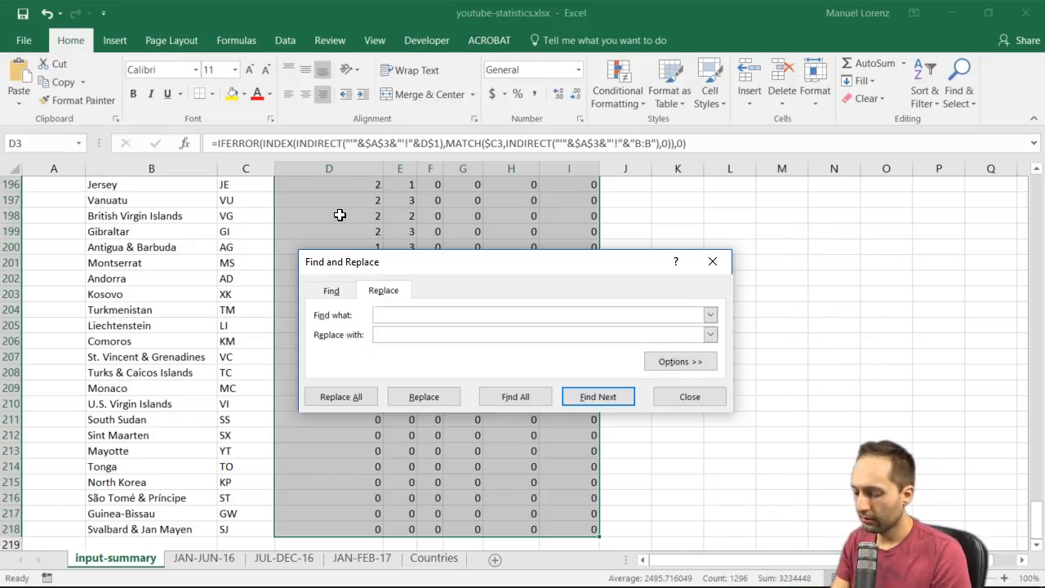
text($A$3)
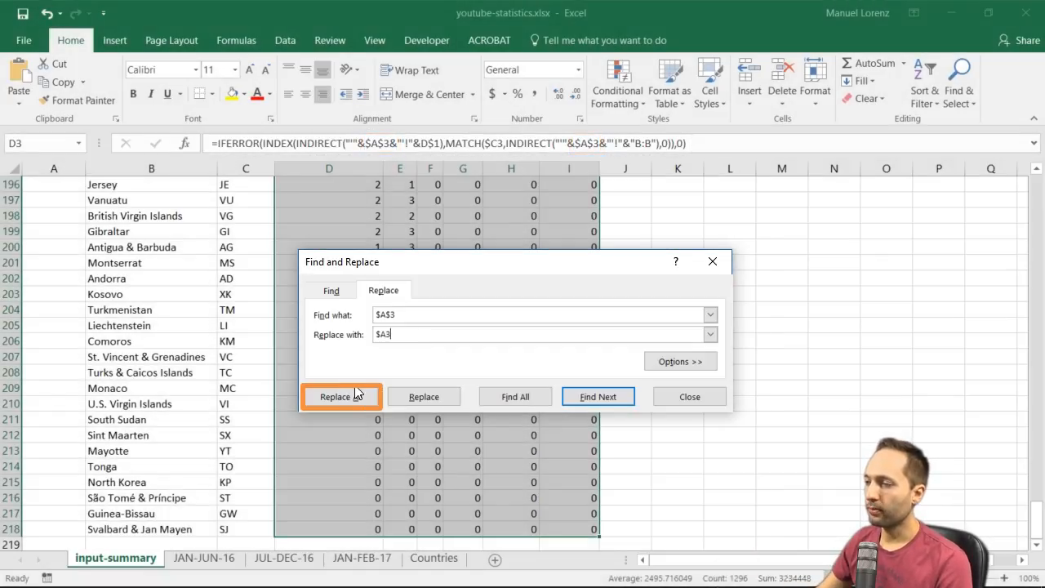
click(355, 395)
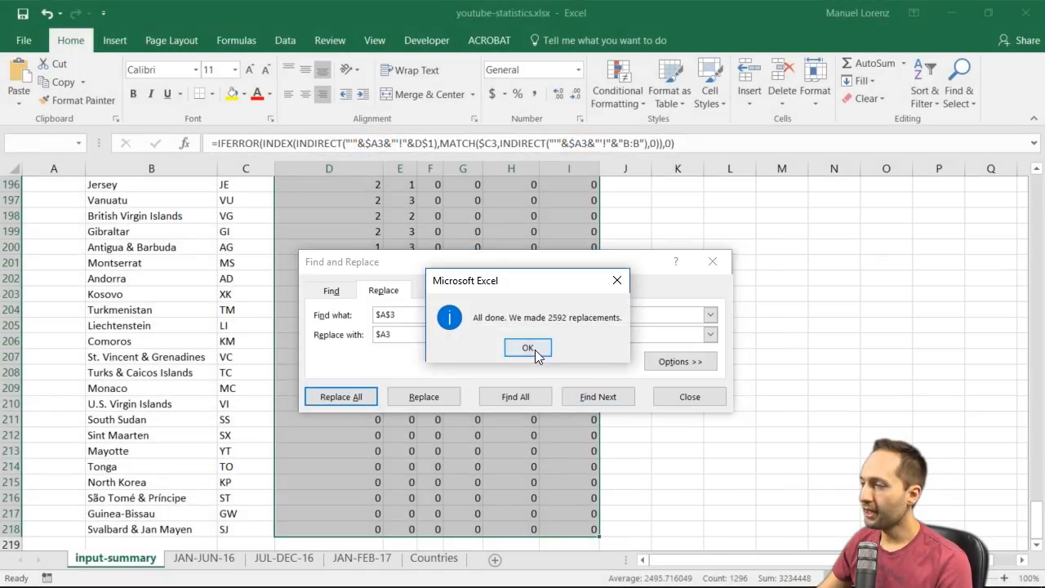
click(529, 347)
click(664, 396)
Lock the row references of the country name formulas in B3:B218 by replacing all !A with !A$
drag(1040, 511, 1027, 163)
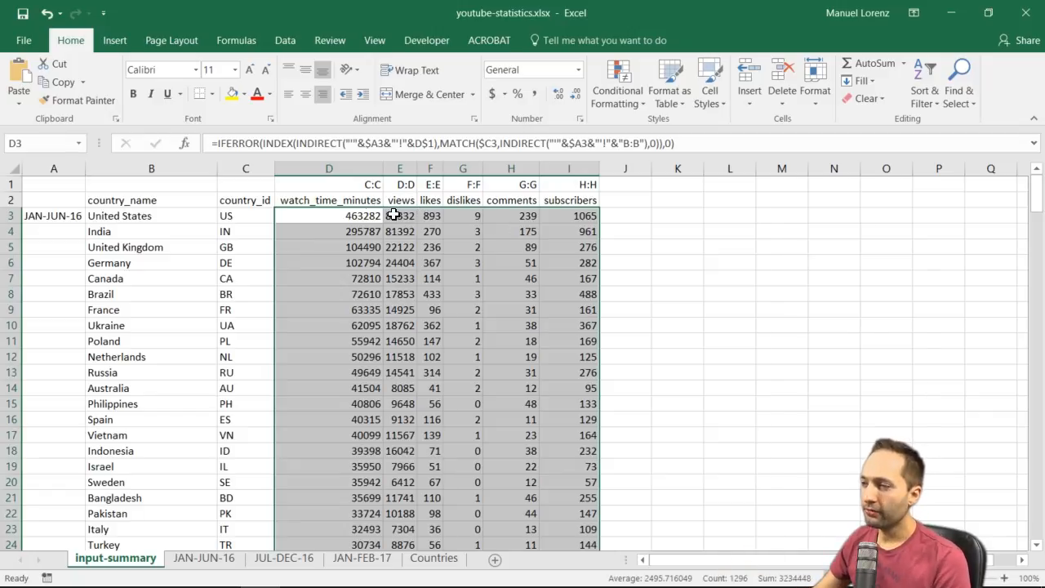
click(159, 213)
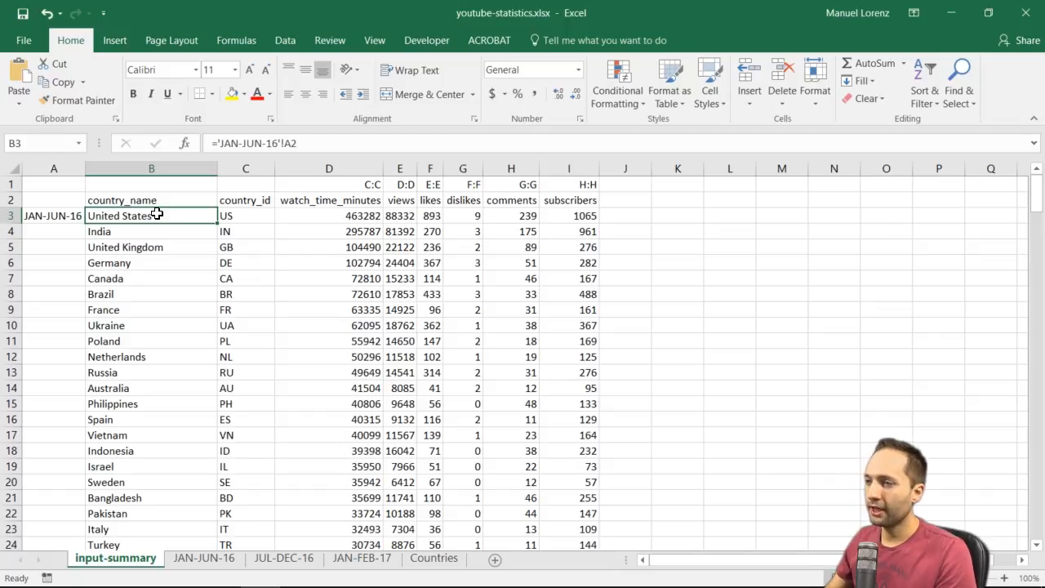
key(ctrl+shift+Down)
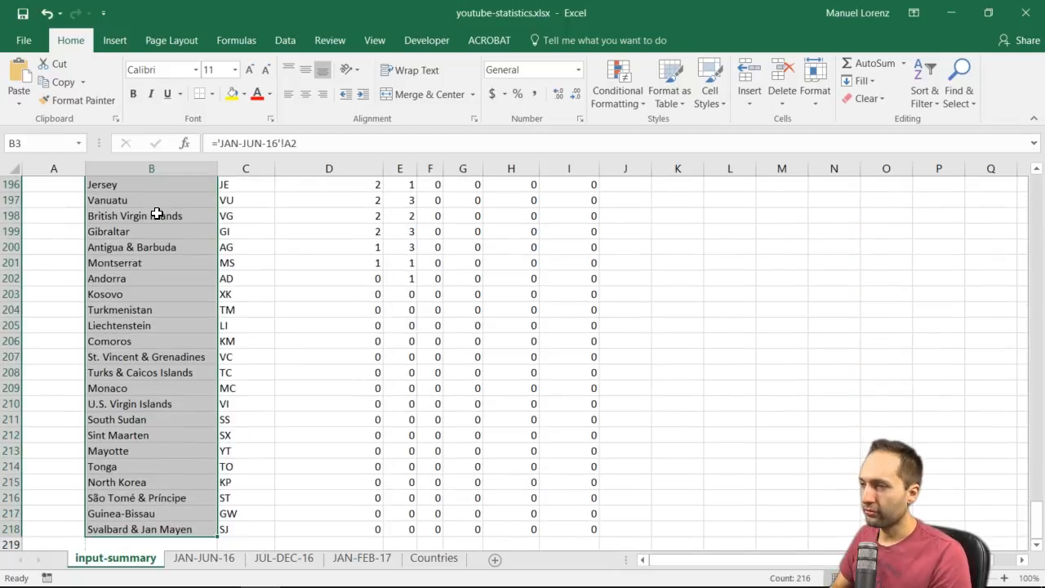
key(ctrl+h)
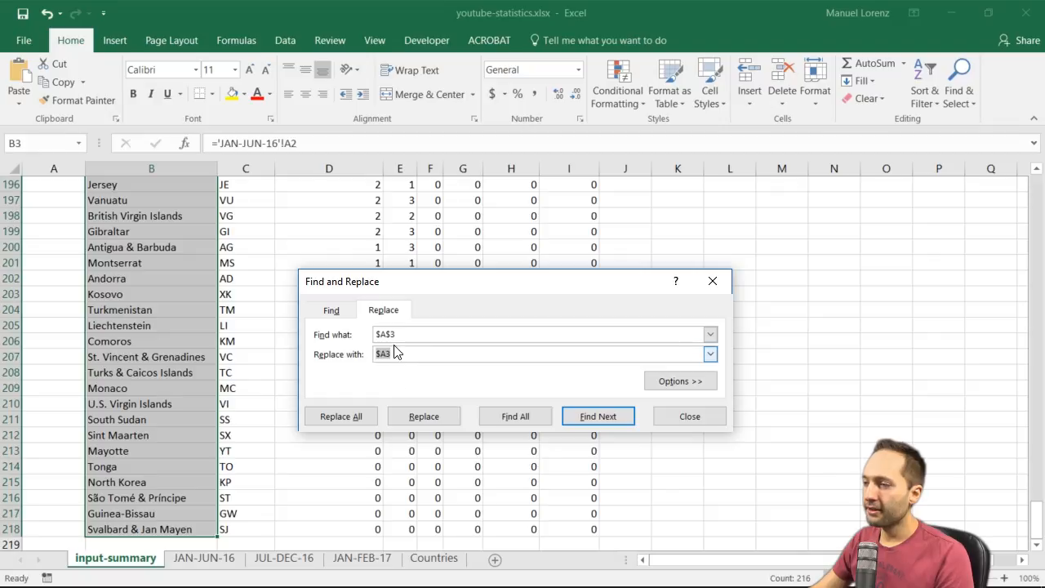
drag(417, 334, 202, 331)
key(BackSpace)
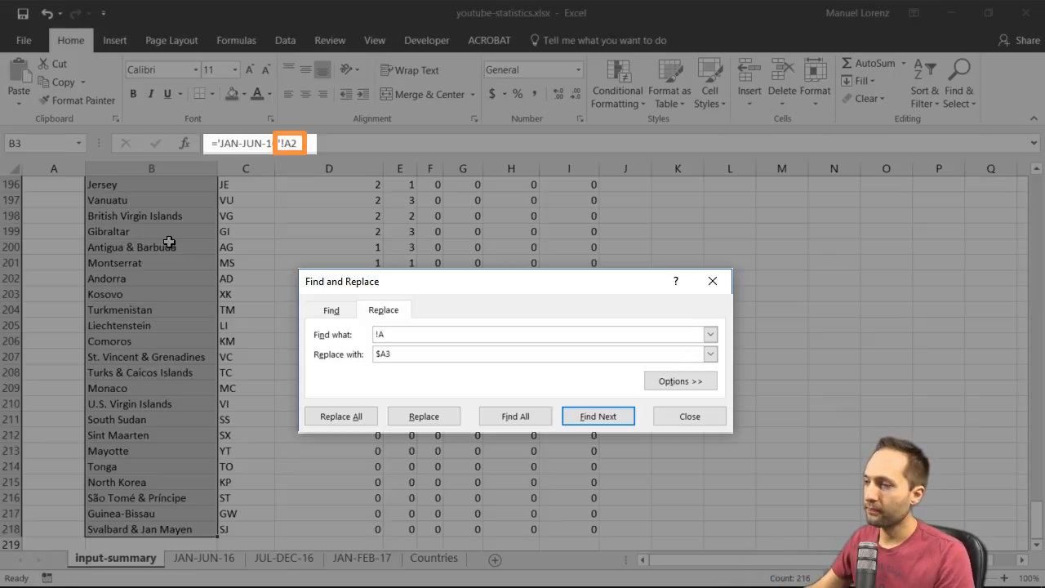
drag(406, 353, 337, 357)
text(!A$)
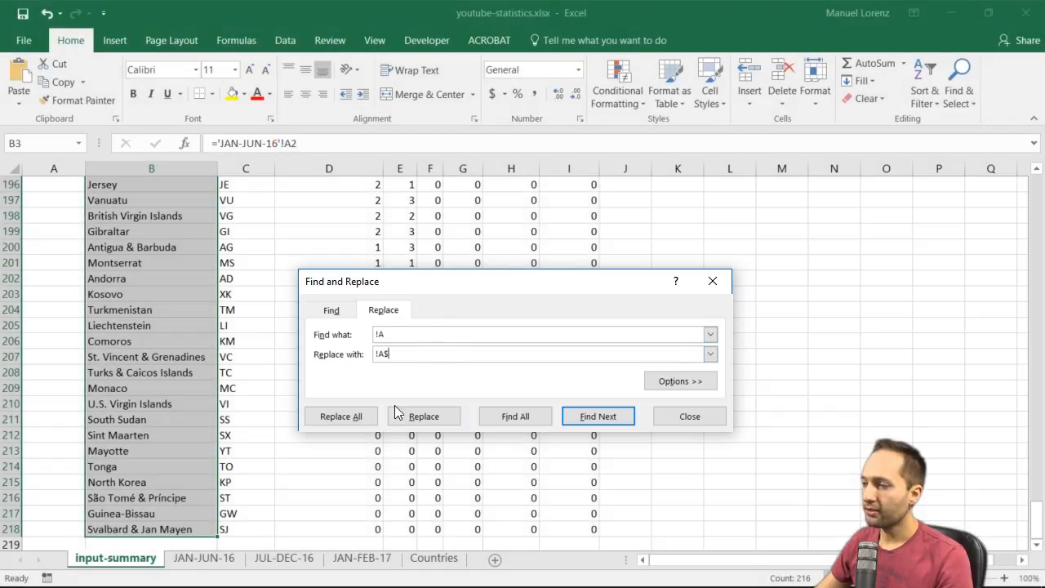
click(338, 414)
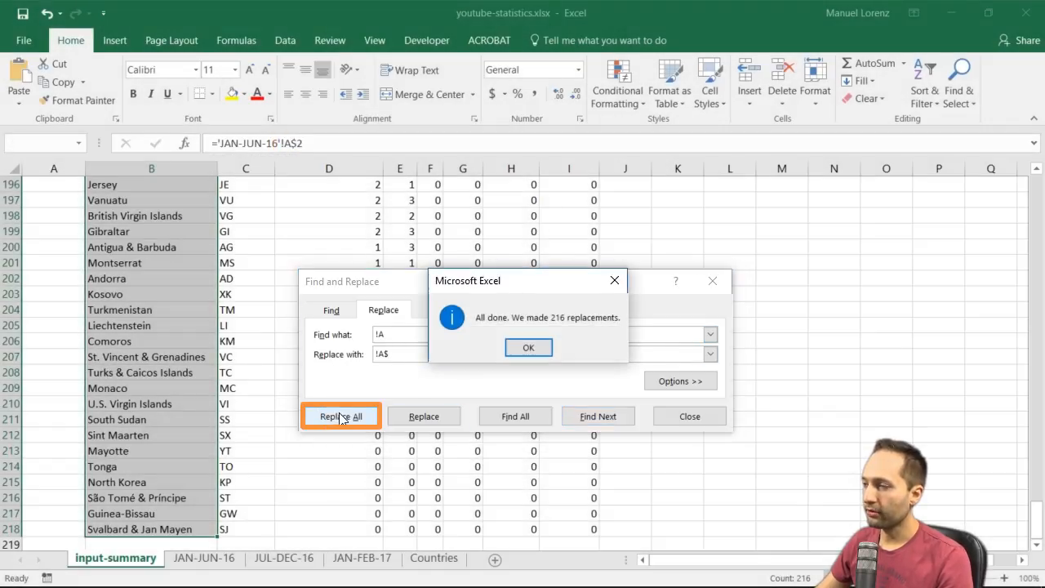
click(531, 351)
click(681, 417)
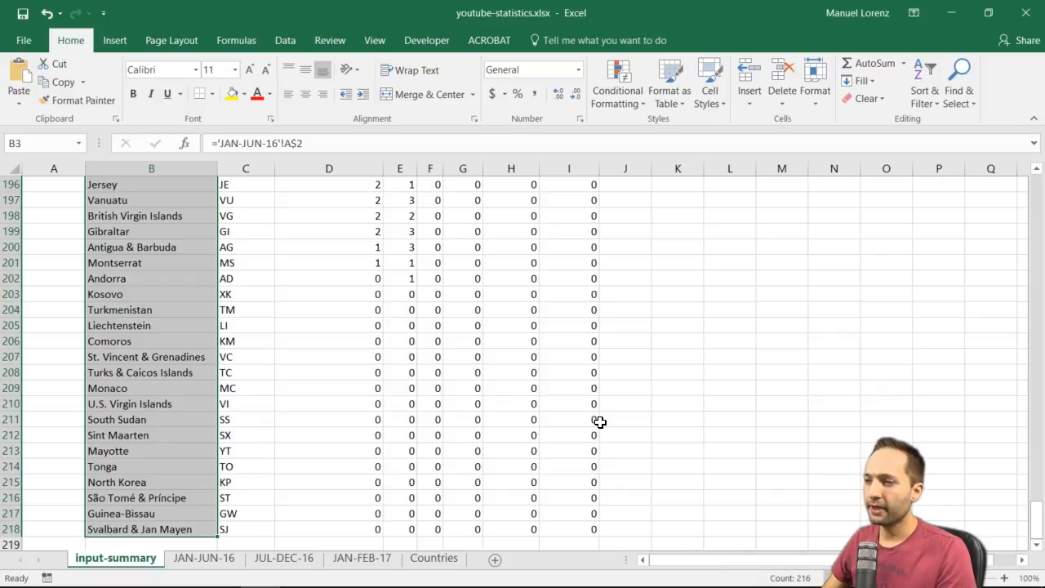
Fill the row-locked country name formulas from column B into the country_id cells C3:C218 and check the formula in C206
key(shift+Right)
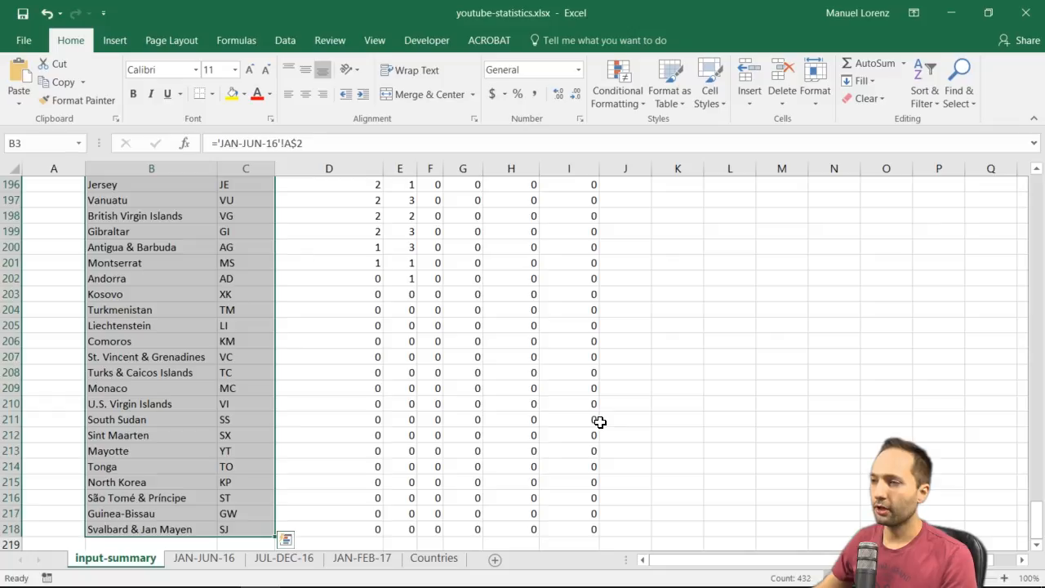
click(257, 338)
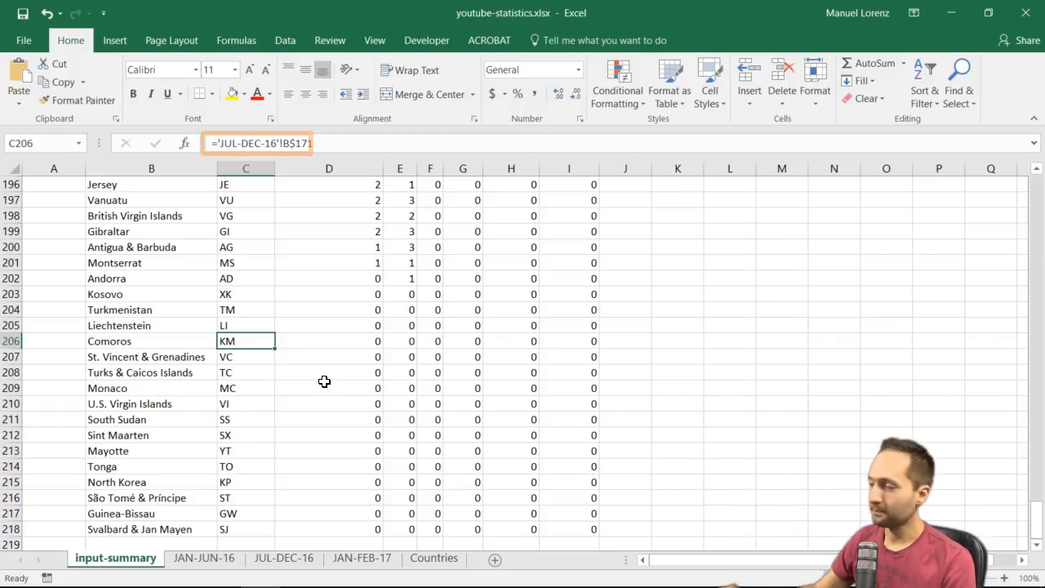
Copy the whole JAN-JUN-16 block A3:I218 and paste it directly below, starting at A219
drag(1034, 515, 1040, 175)
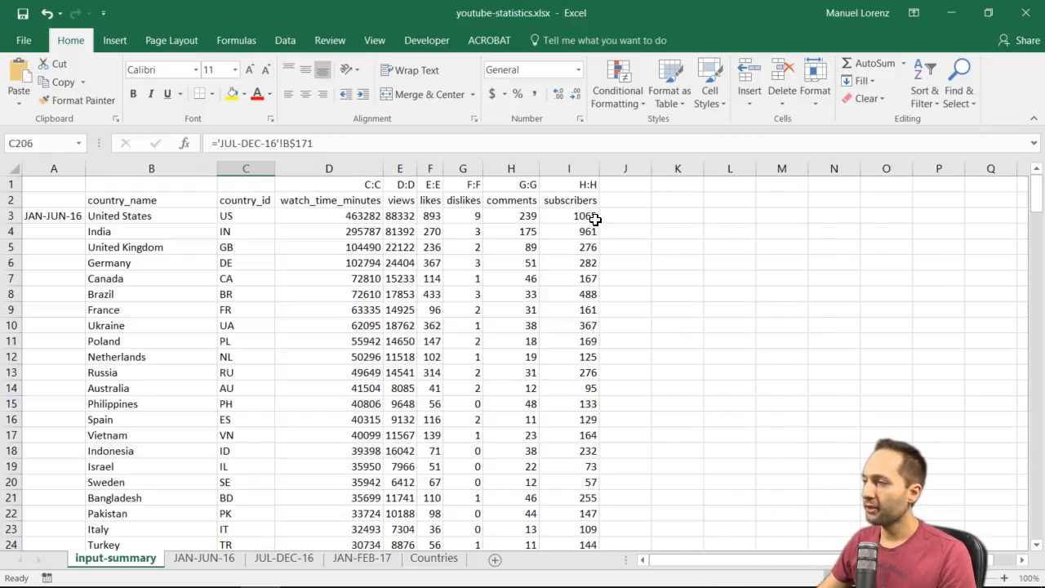
click(592, 216)
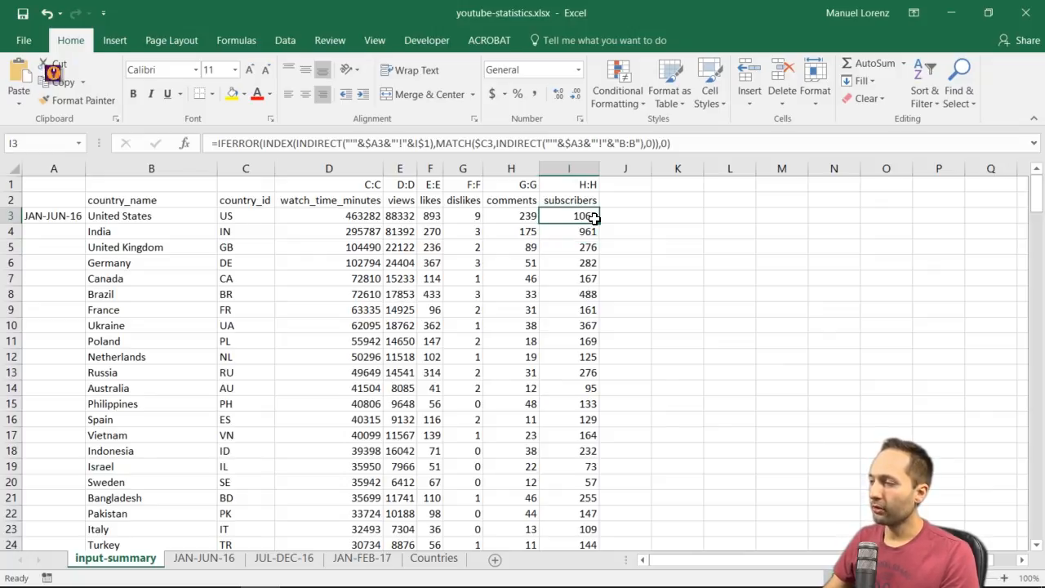
key(ctrl+shift+Down)
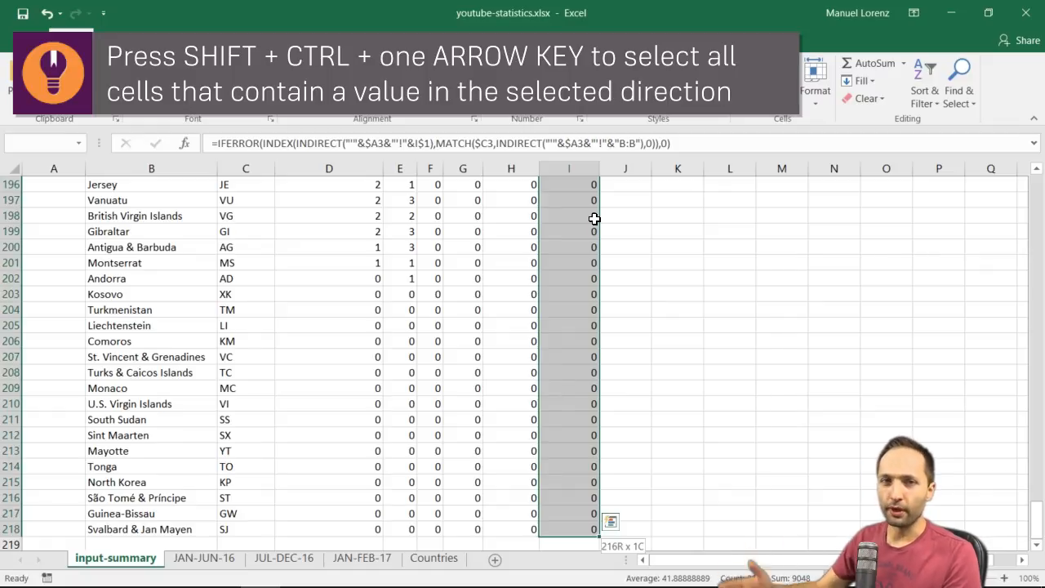
key(ctrl+shift+Left)
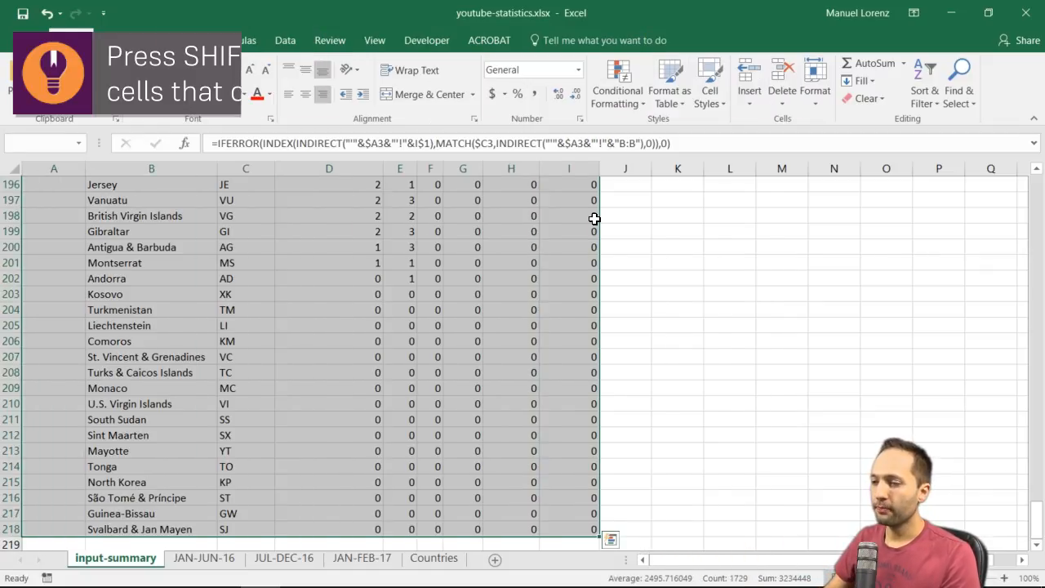
key(ctrl+c)
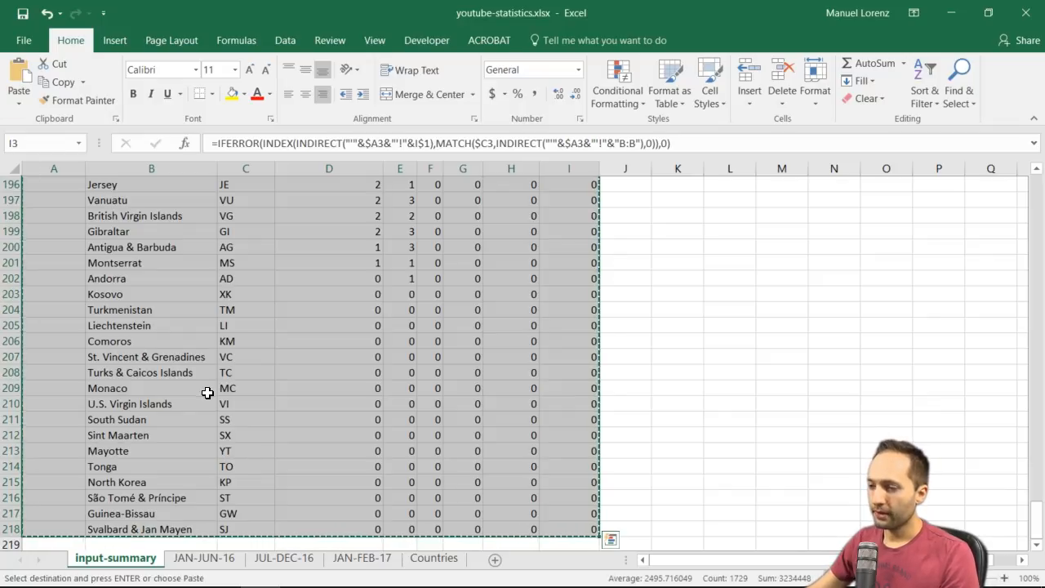
scroll(203, 391, down, 7)
click(54, 215)
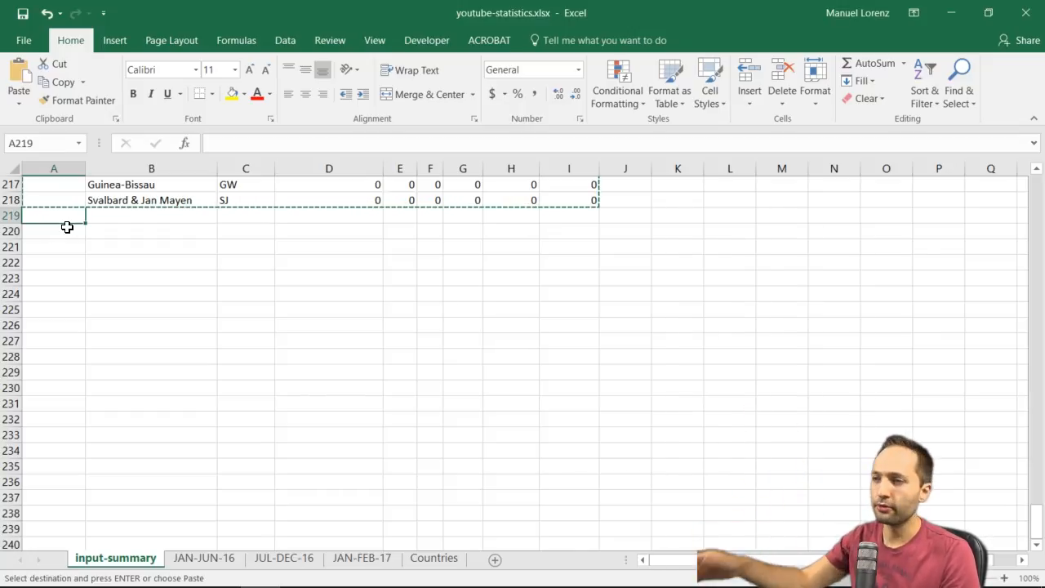
key(ctrl+v)
scroll(82, 338, down, 20)
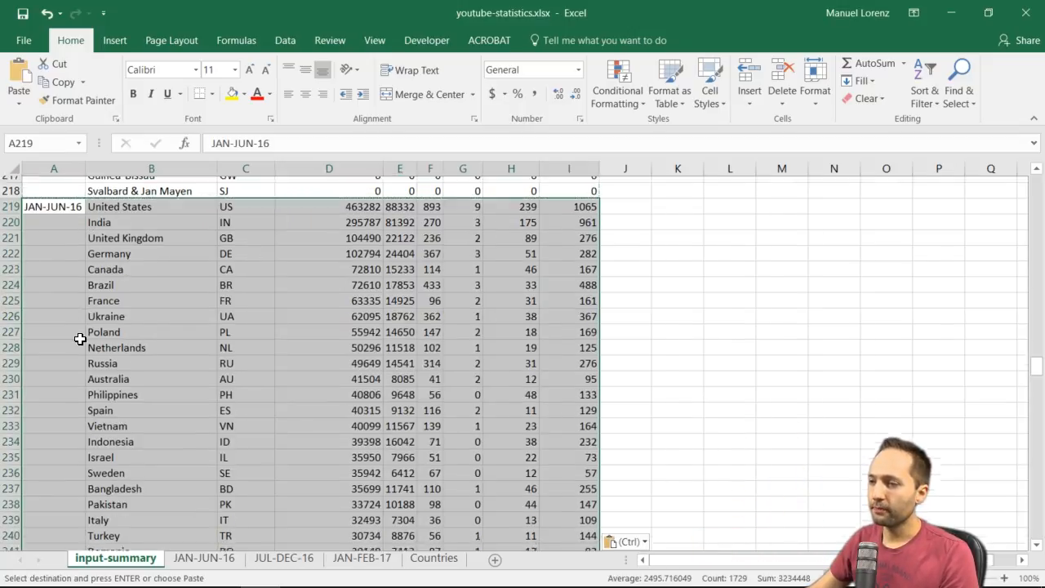
scroll(73, 360, down, 20)
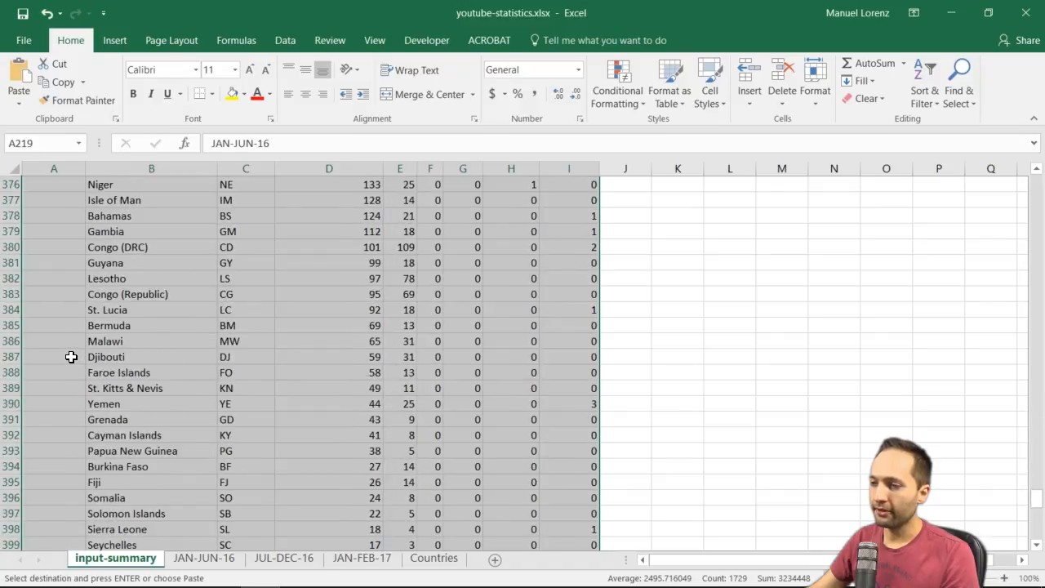
Paste the copied country block once more directly below the second block, starting at A435
scroll(71, 353, up, 5)
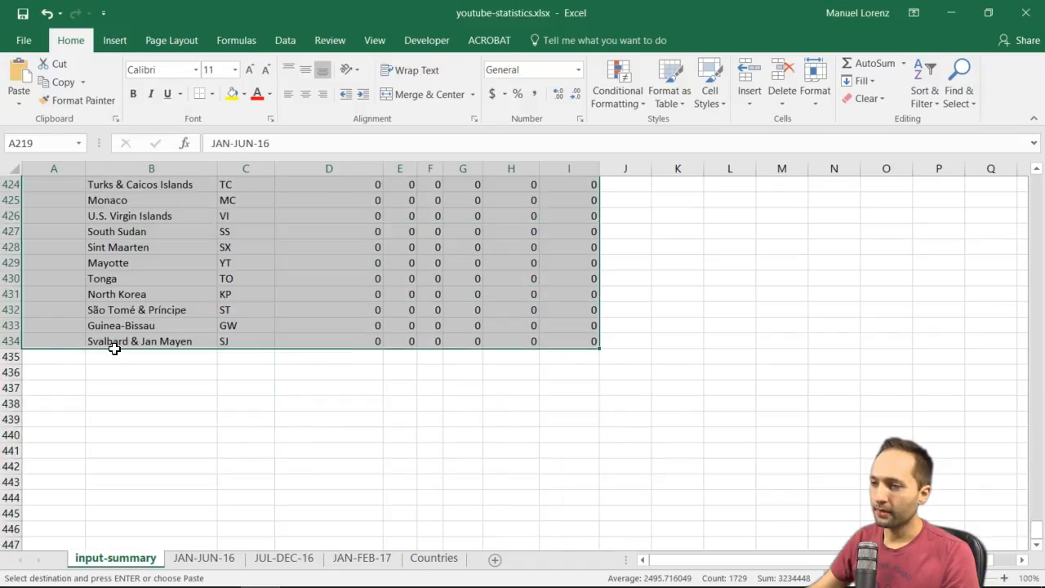
click(61, 356)
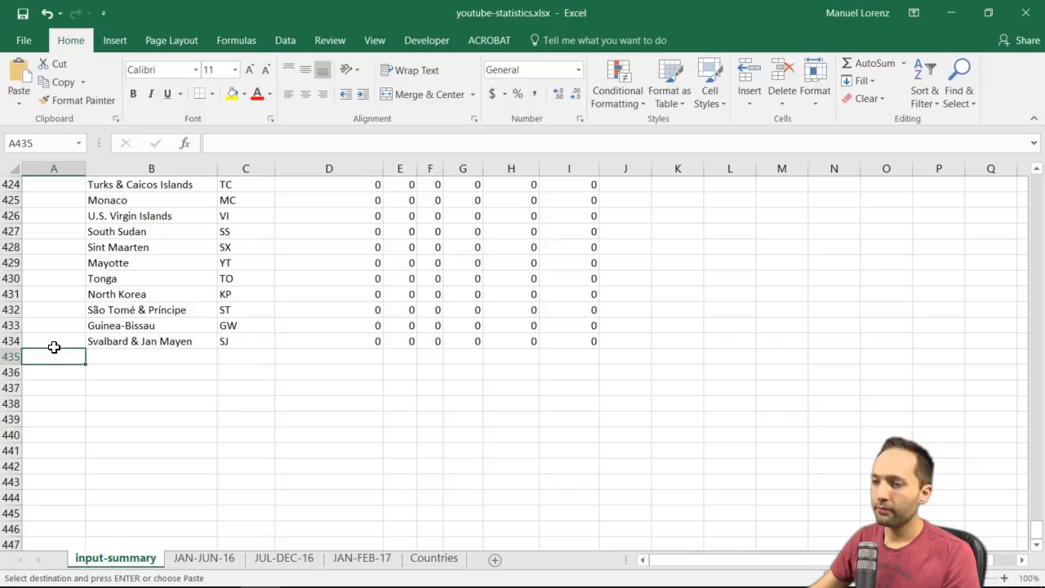
key(ctrl+v)
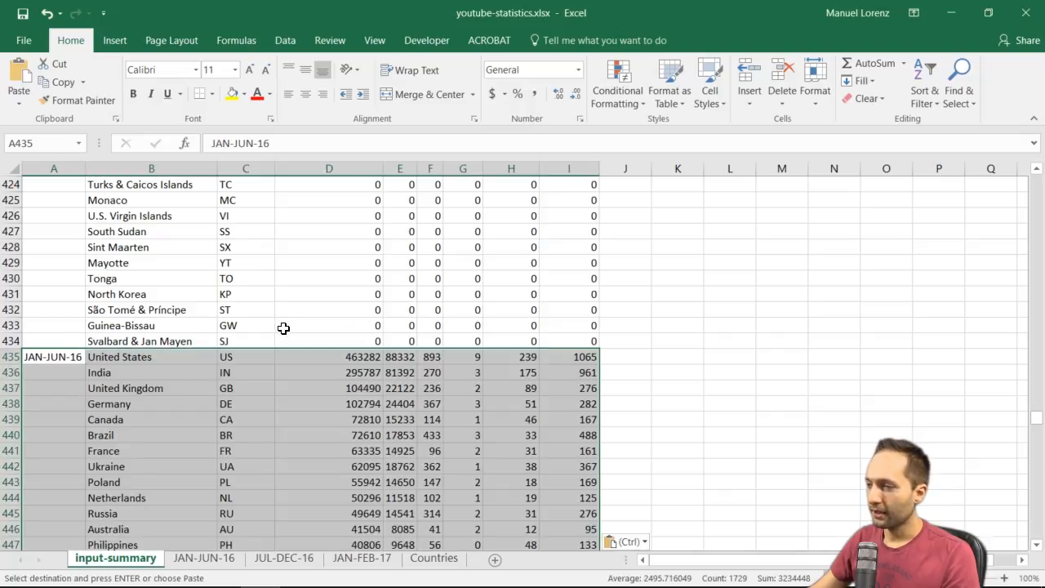
Change the period label of the third block in A435 to JAN-FEB-17
click(67, 357)
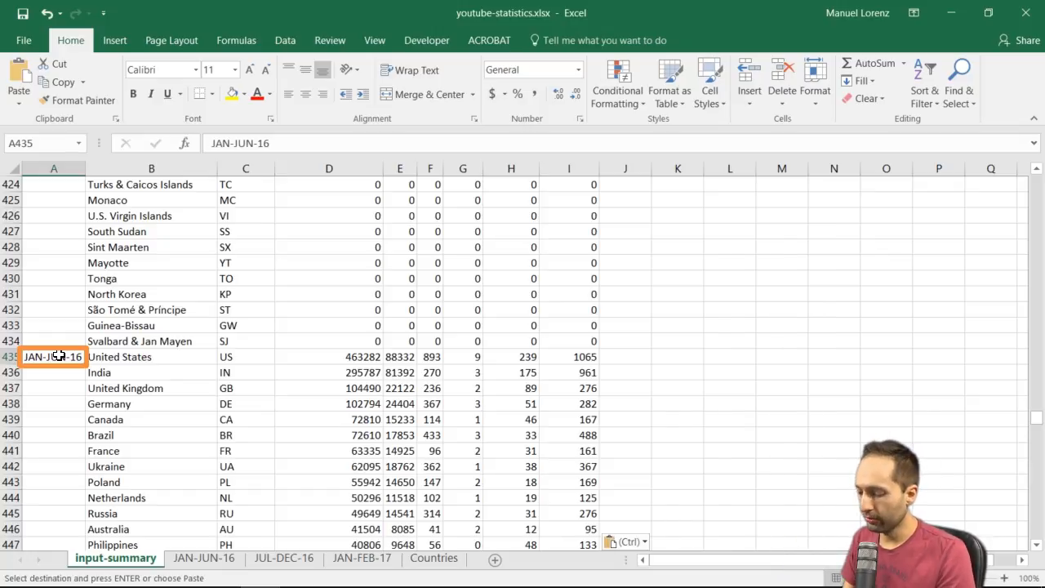
text(JAN-F)
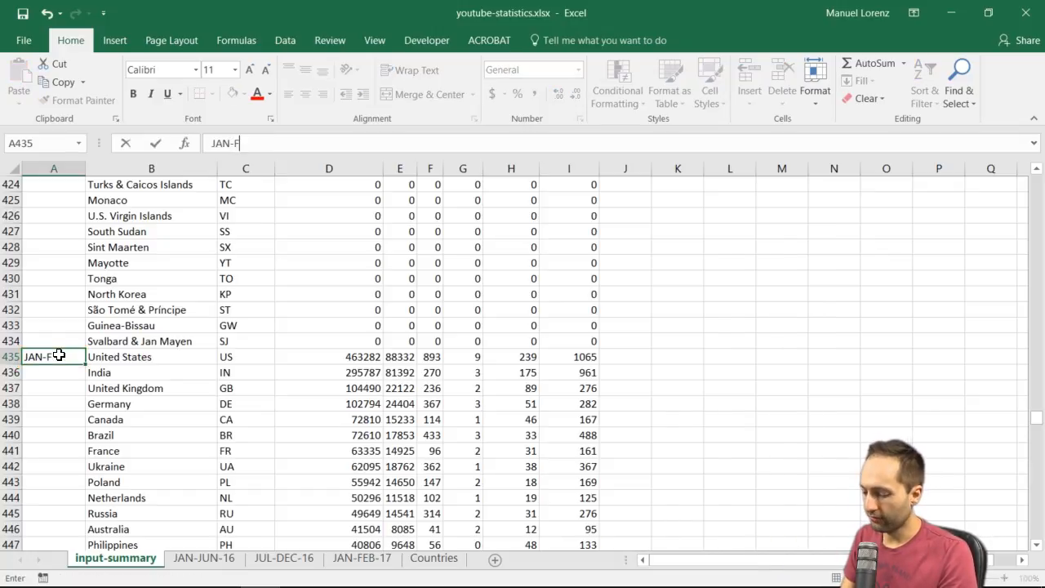
text(EB-14)
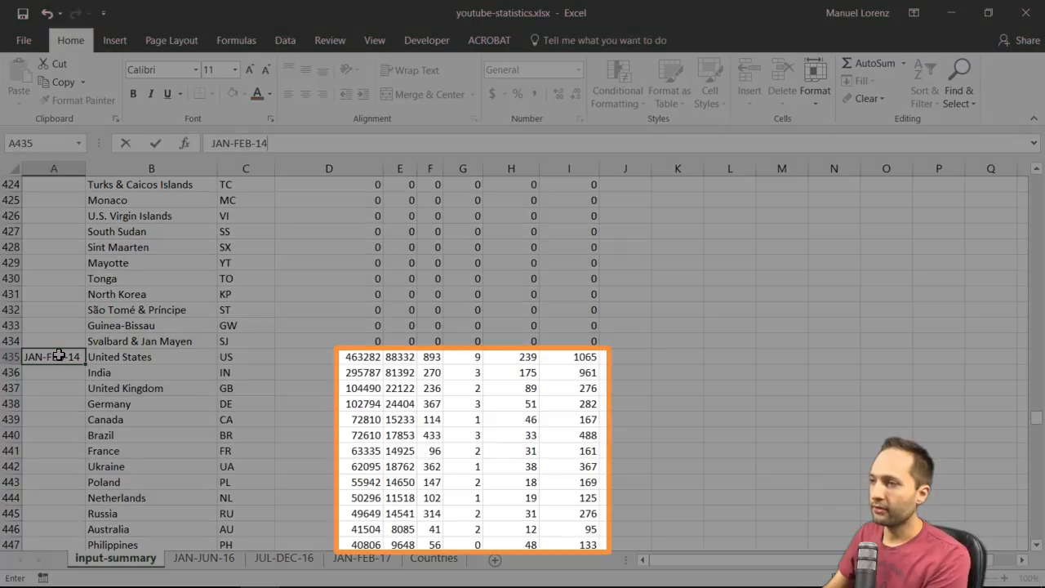
key(Return)
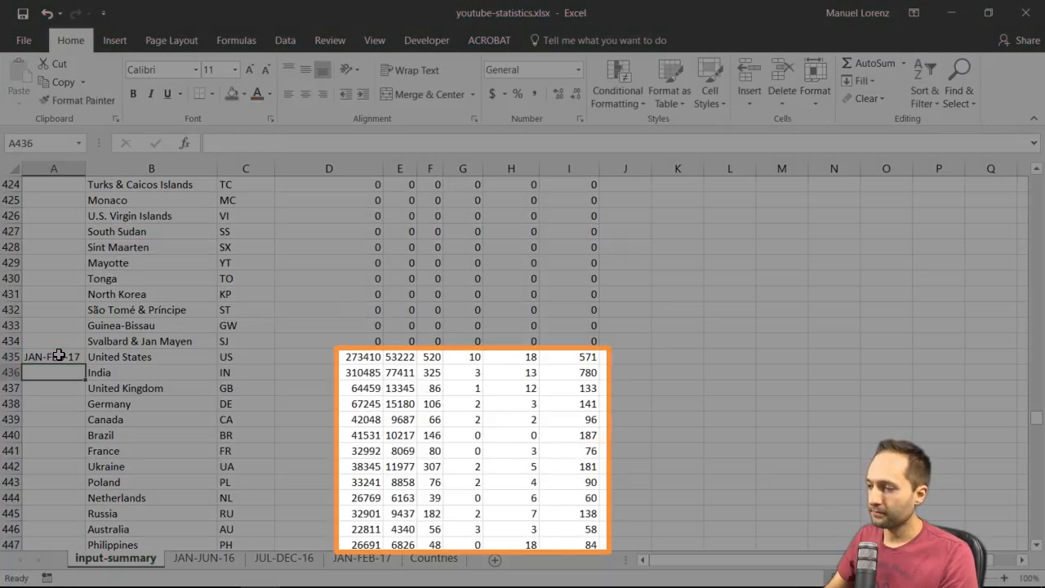
click(58, 355)
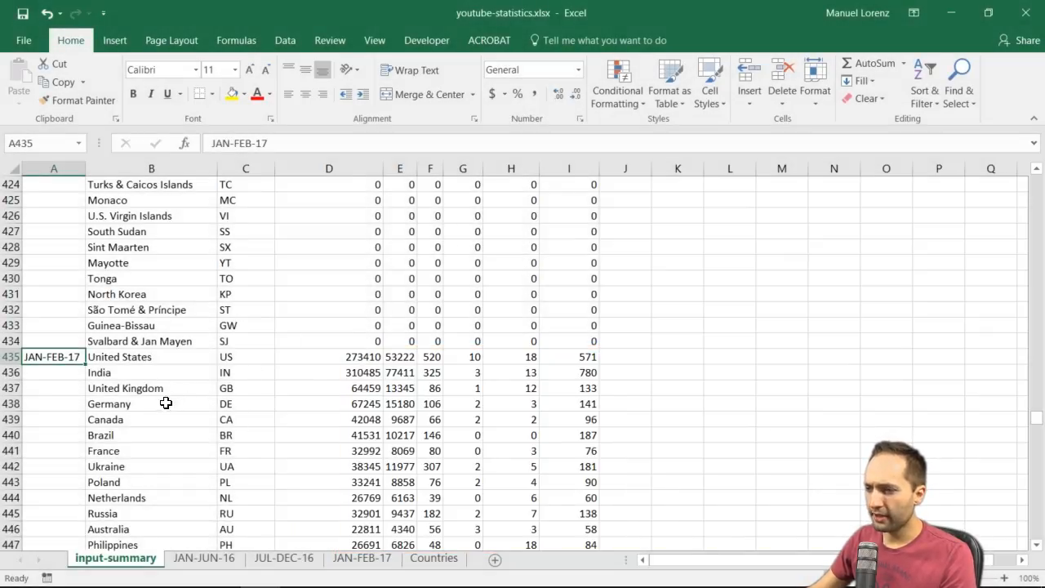
click(353, 419)
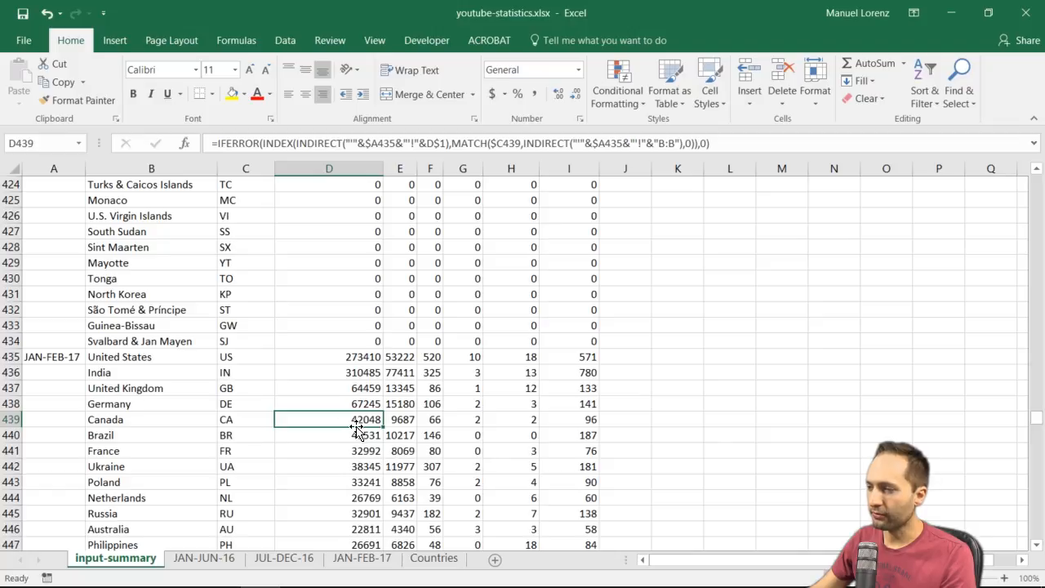
click(361, 557)
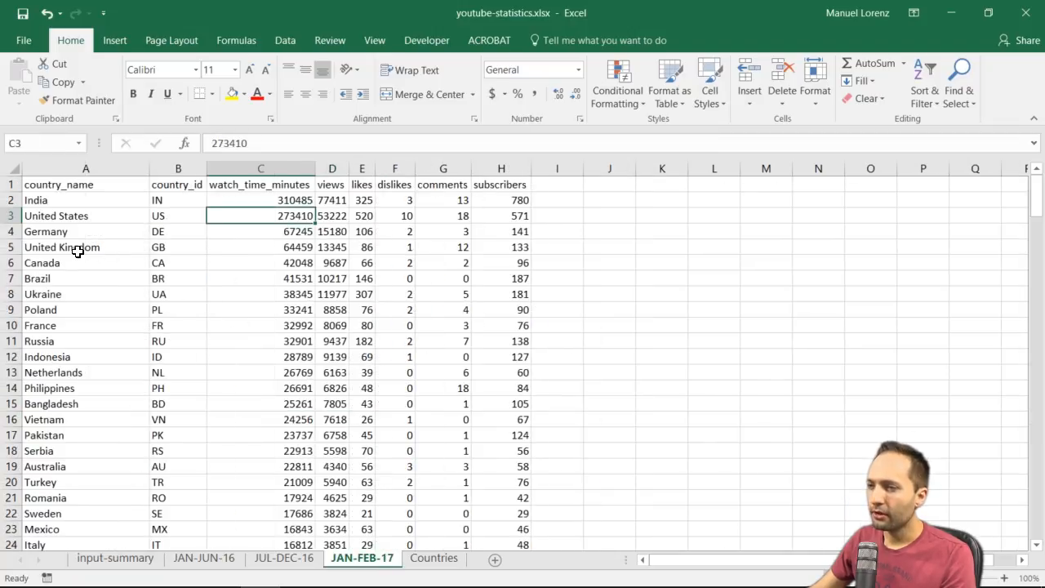
click(271, 263)
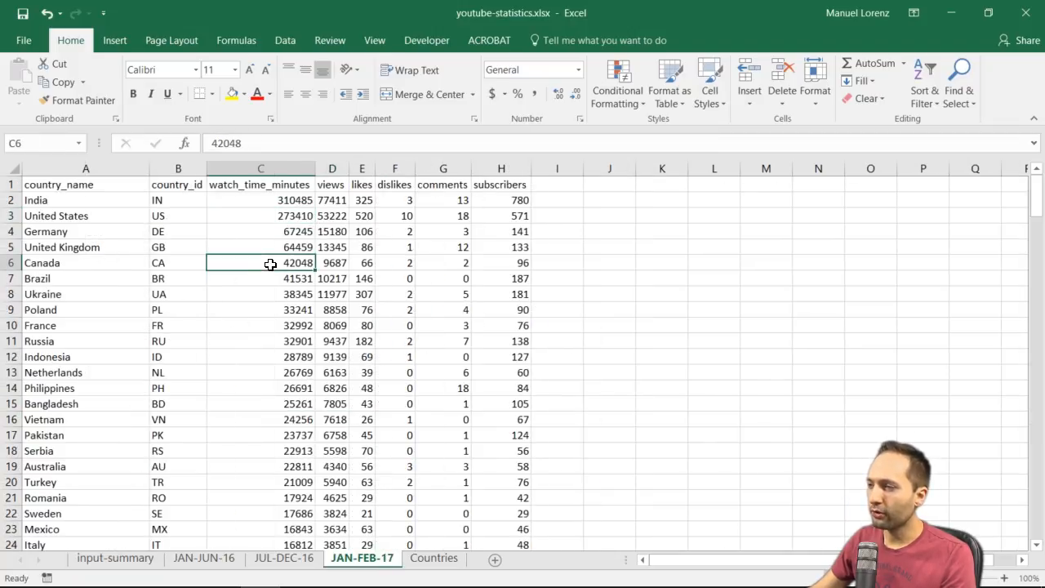
click(495, 262)
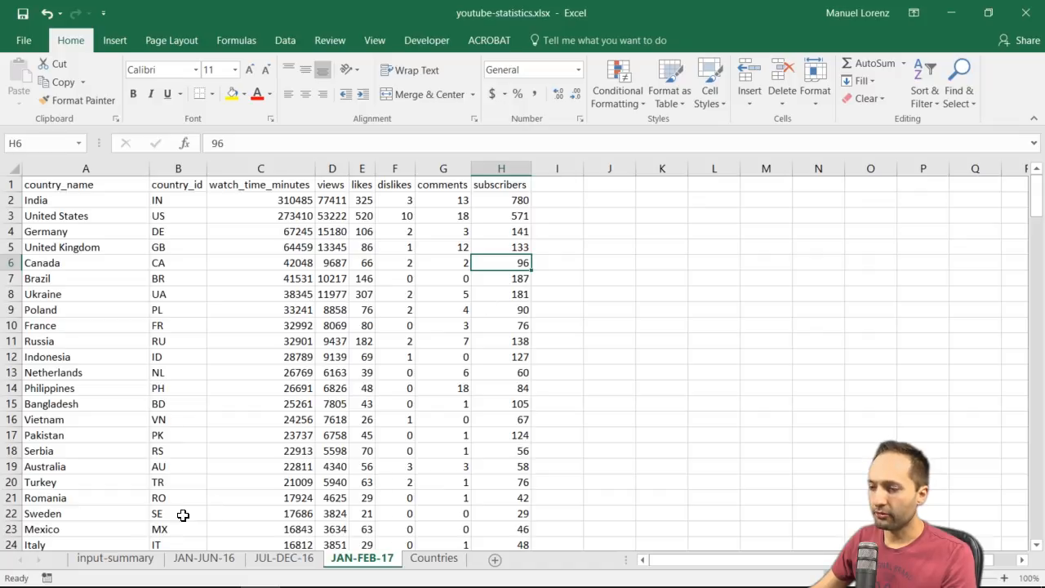
click(115, 558)
key(Right)
key(Right)
key(Right)
key(Right)
key(Right)
key(Right)
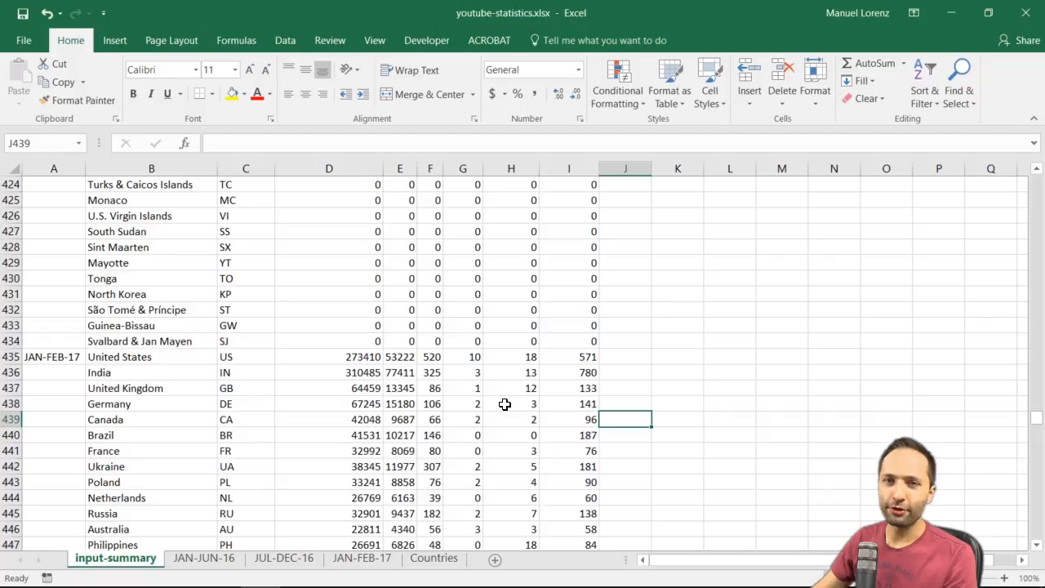
Change the period label of the second block in A219 to JUL-DEC-16
click(36, 359)
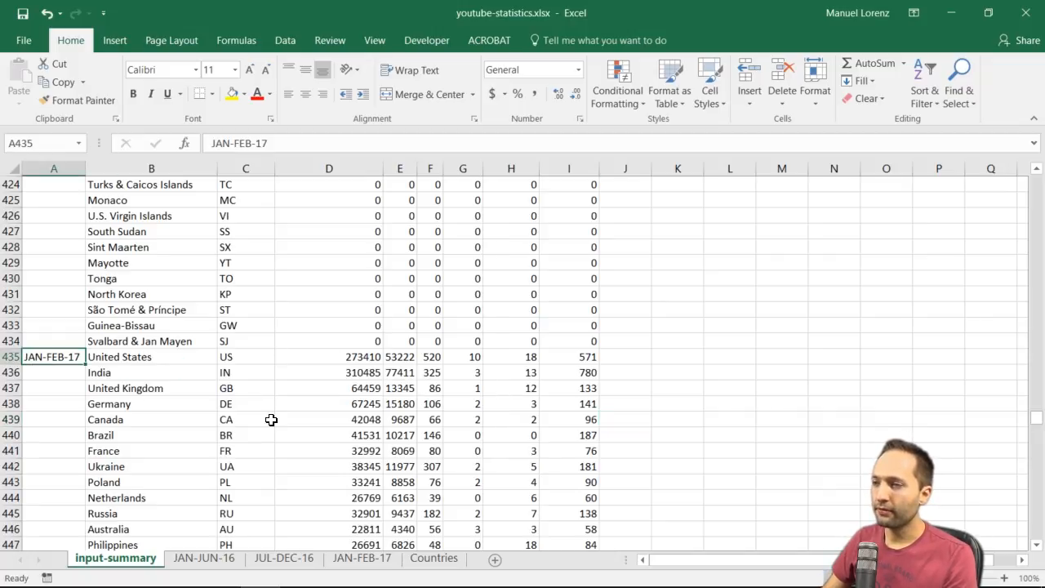
key(ctrl+Up)
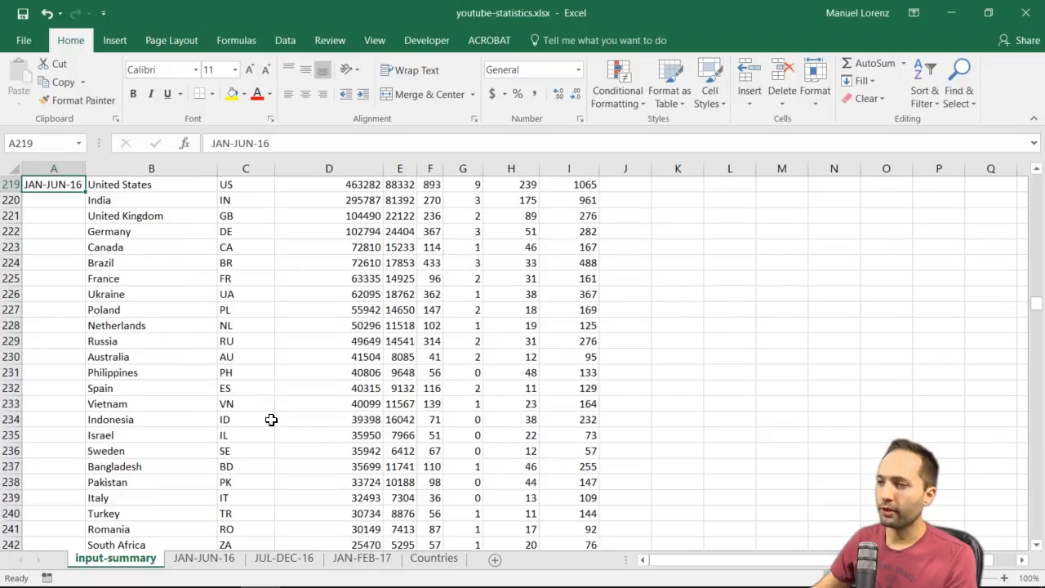
scroll(111, 267, up, 2)
scroll(111, 267, up, 1)
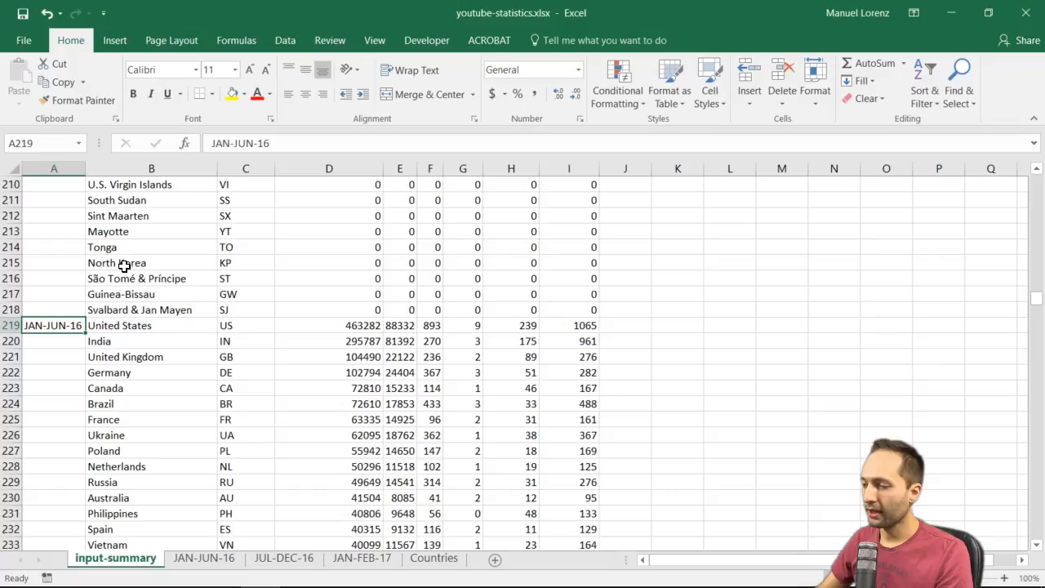
text(JUL)
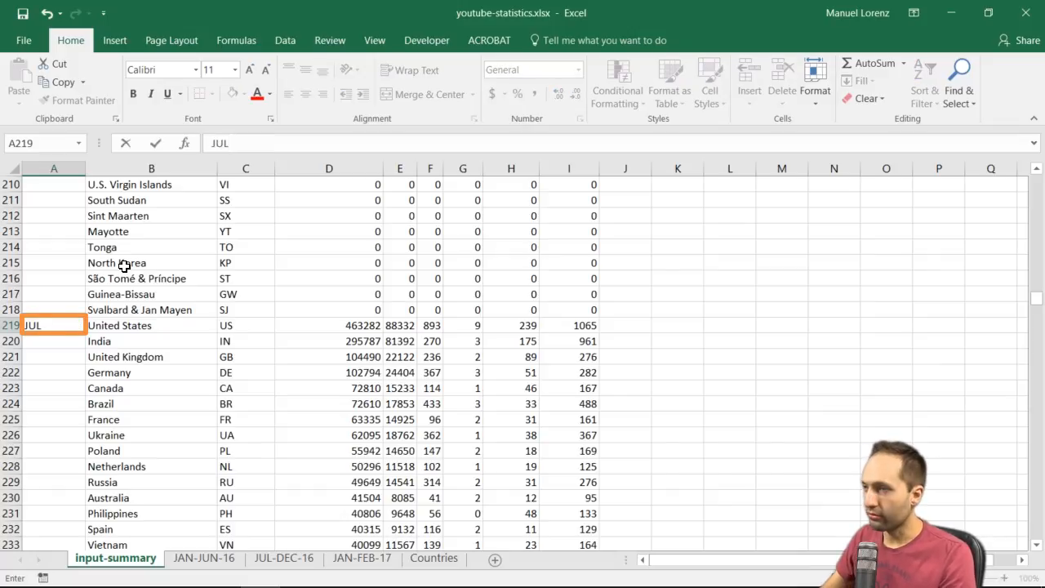
text(-DEC-1)
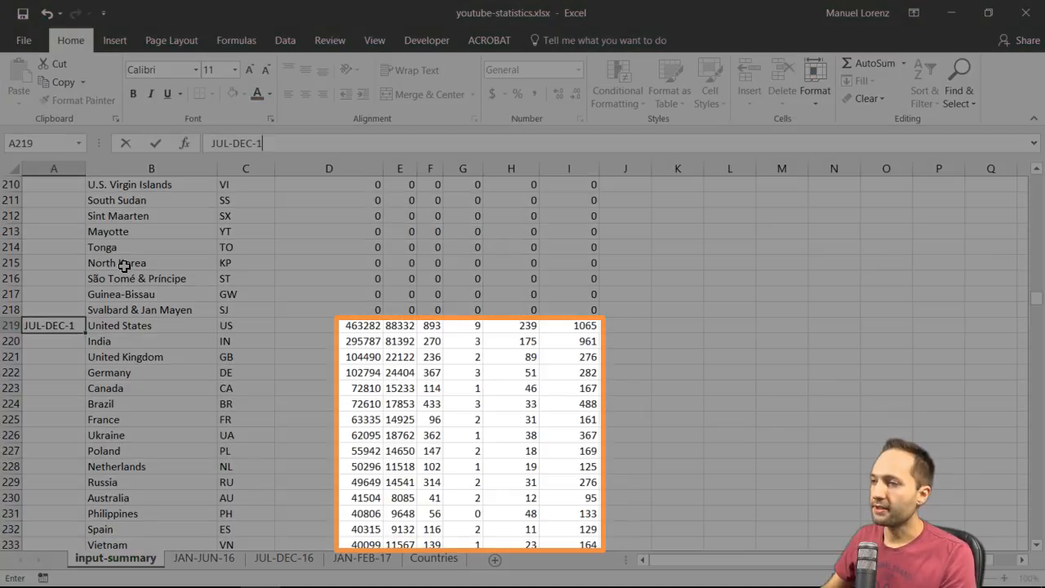
key(Return)
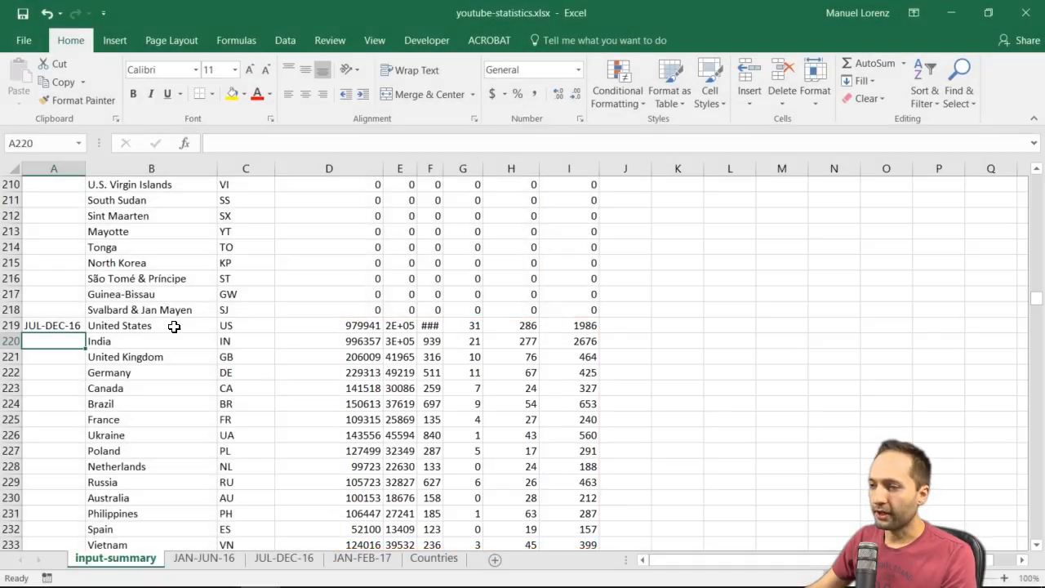
Compare India's subscribers in I220 with the JUL-DEC-16 sheet, and return to cell A1 of input-summary
click(566, 344)
click(286, 558)
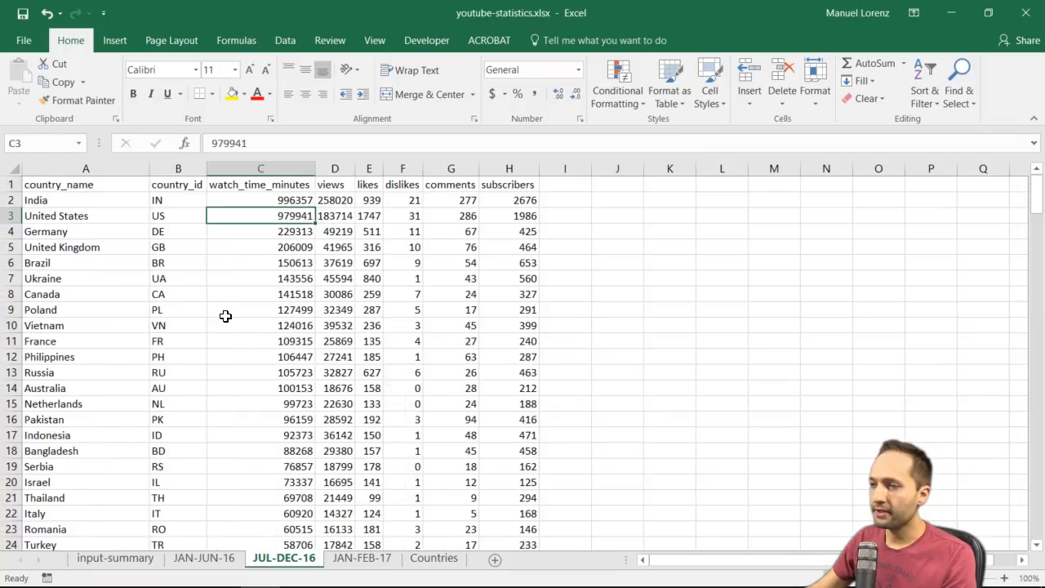
click(506, 203)
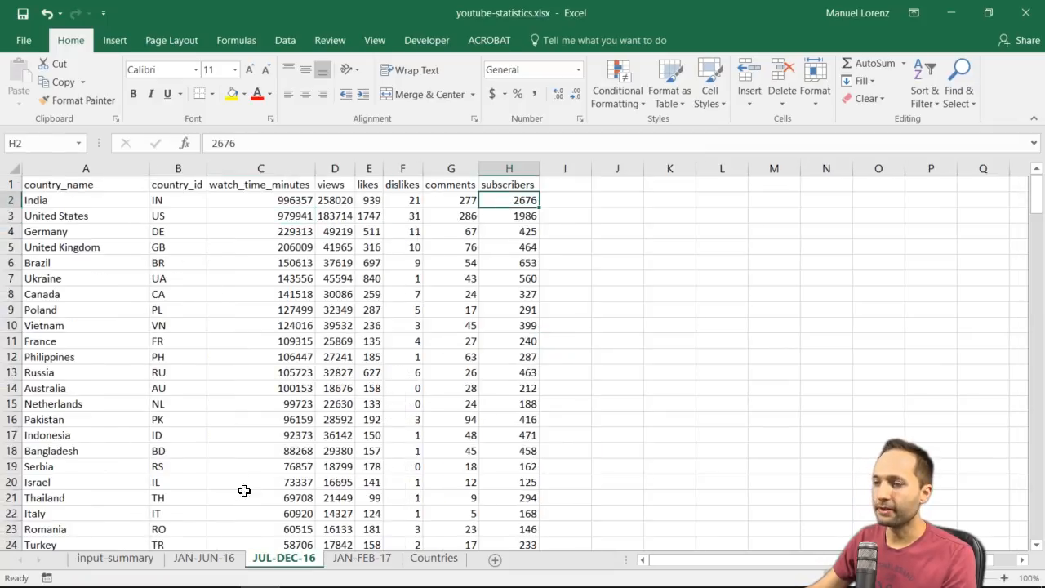
click(111, 559)
drag(1028, 298, 1027, 173)
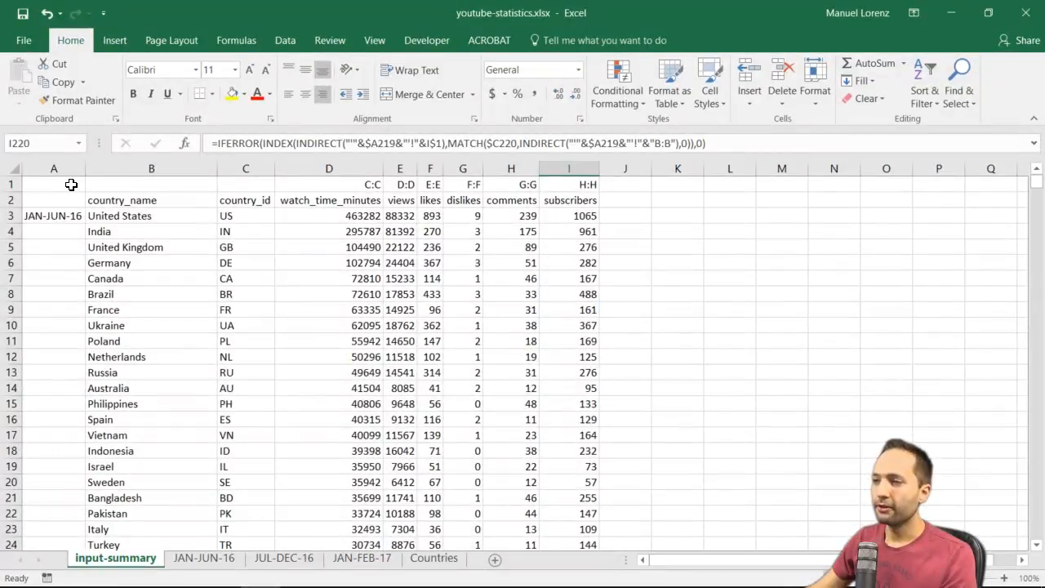
click(69, 184)
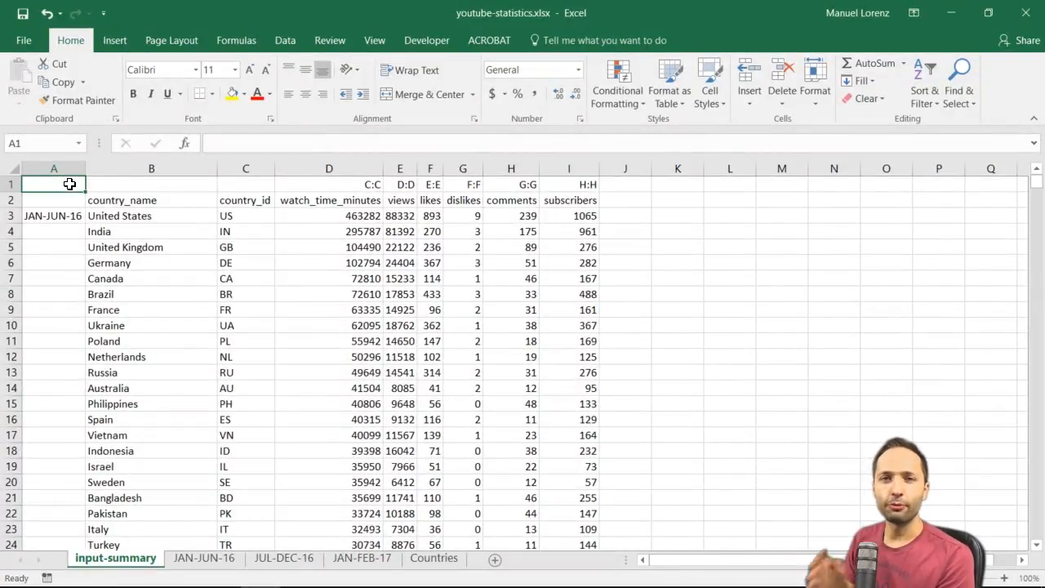